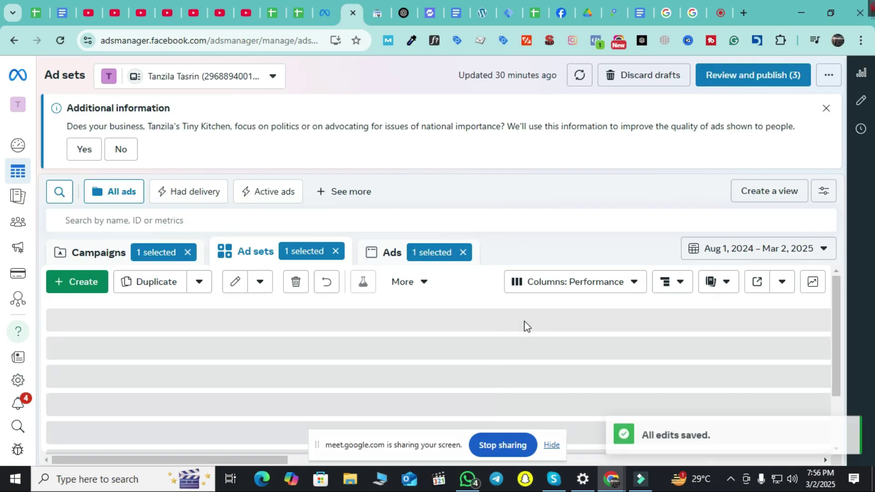
# Clear the current selections of ads, ad sets and campaigns so that all ad sets are listed
pyautogui.click(463, 252)
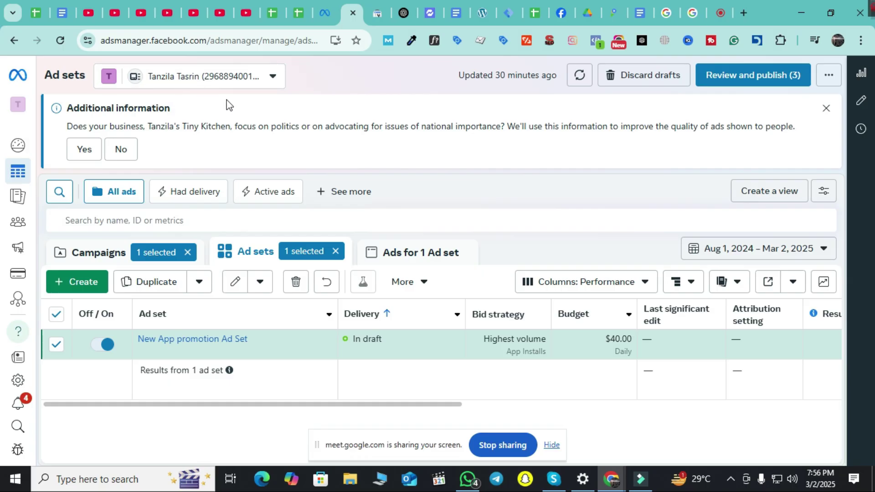
pyautogui.click(335, 252)
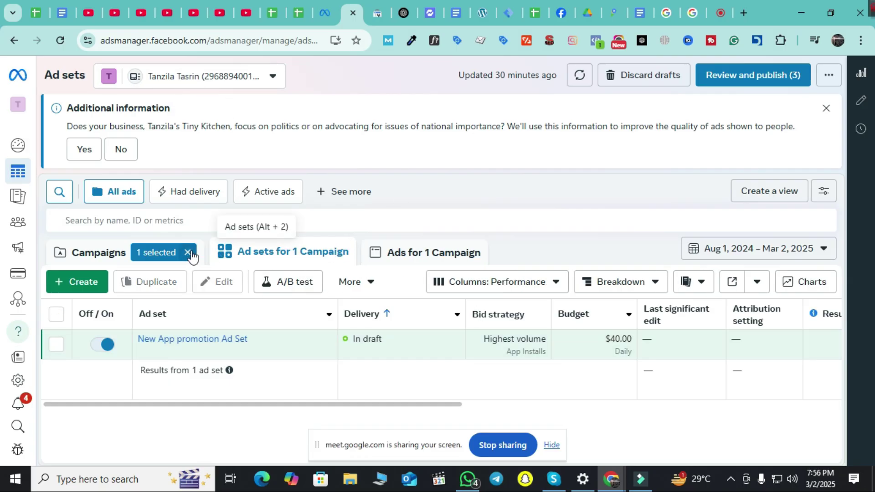
pyautogui.click(188, 253)
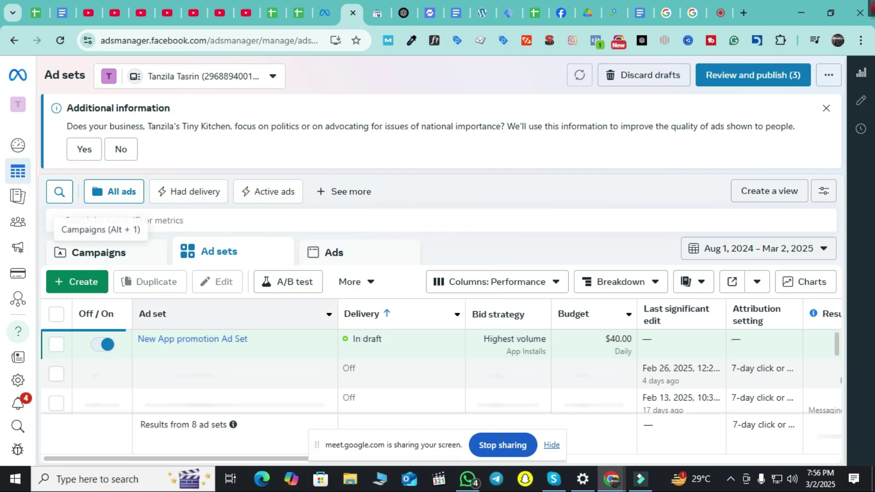
pyautogui.moveTo(195, 343)
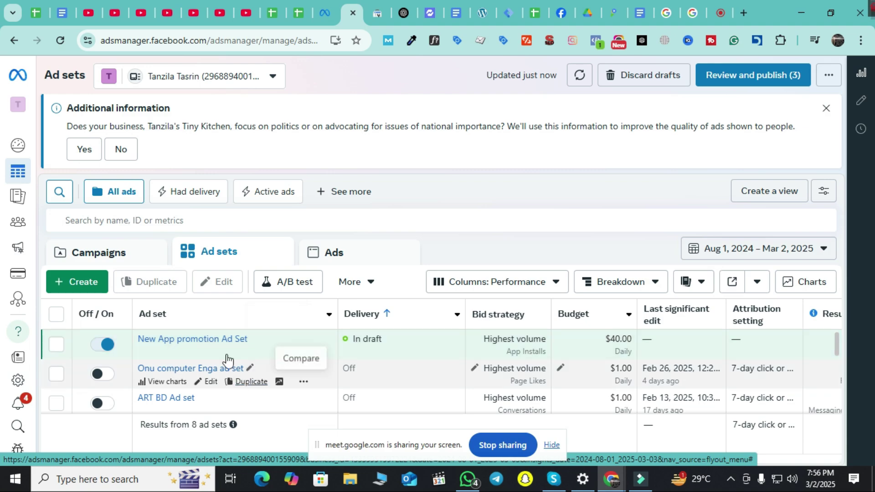
pyautogui.moveTo(468, 479)
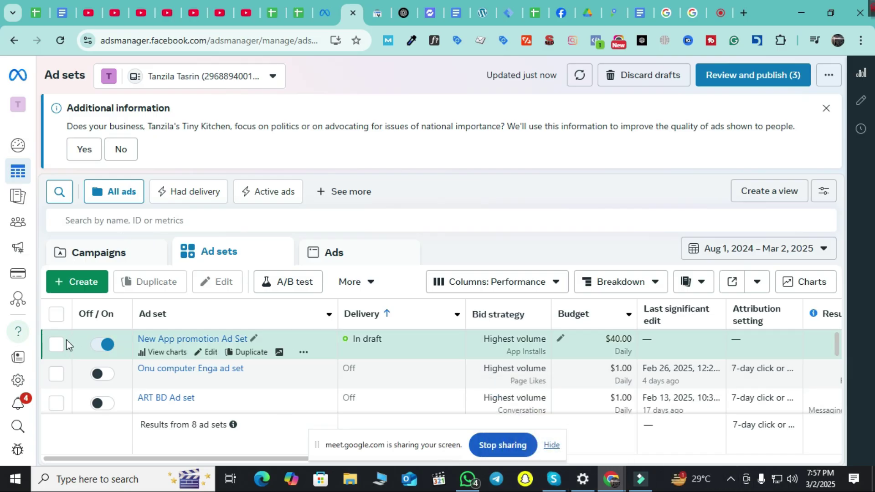
# Start creating a new campaign and choose App promotion as its objective
pyautogui.click(87, 285)
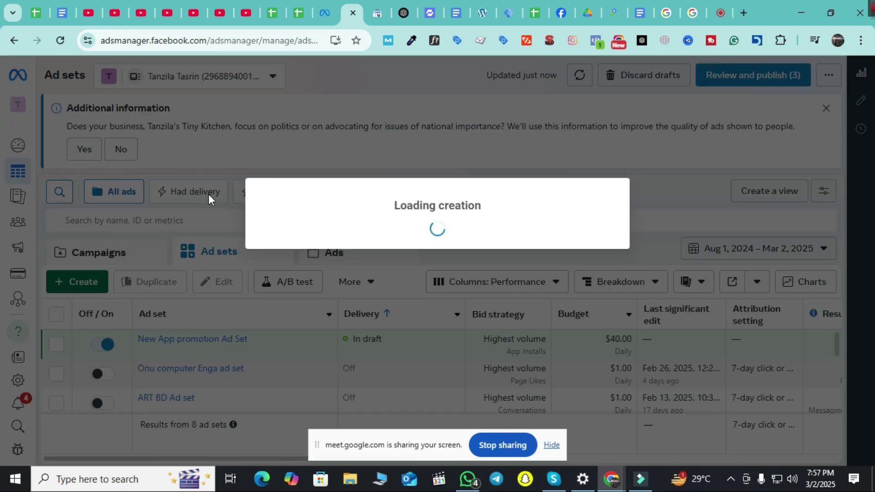
pyautogui.scroll(-2, 301, 300)
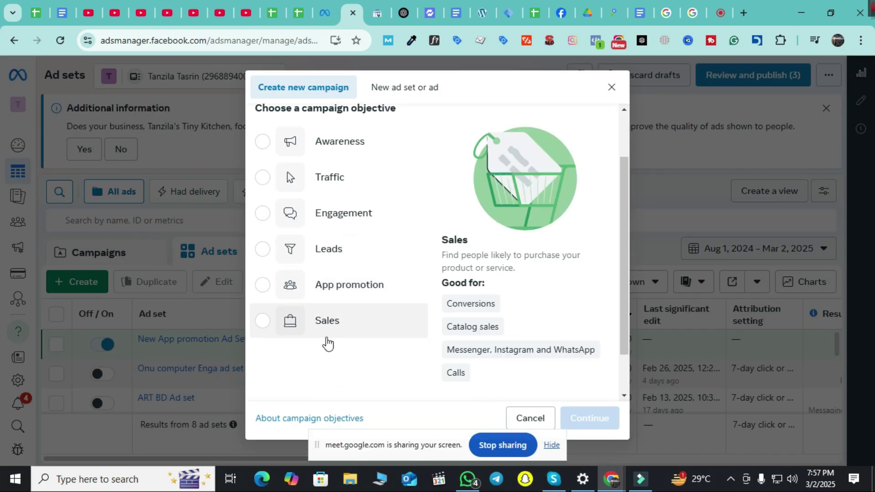
pyautogui.click(267, 296)
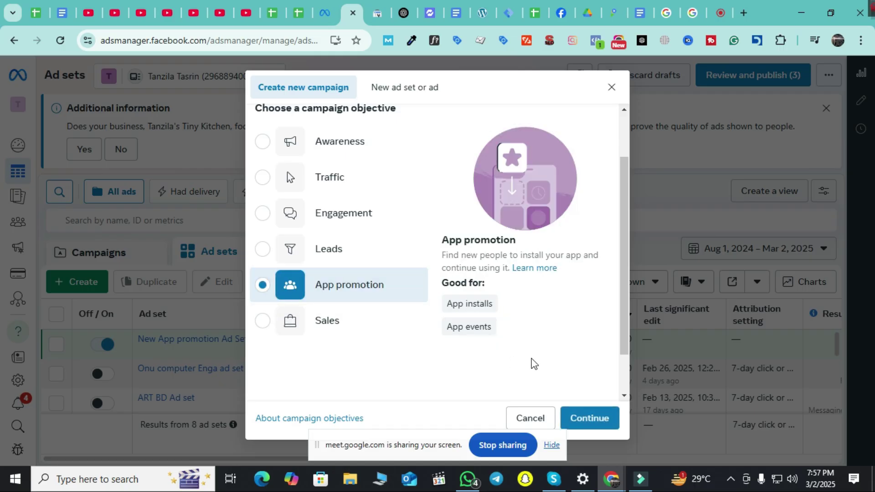
# Review the App promotion objective's recommended uses and create the campaign with the manual app promotion setup
pyautogui.scroll(2, 463, 335)
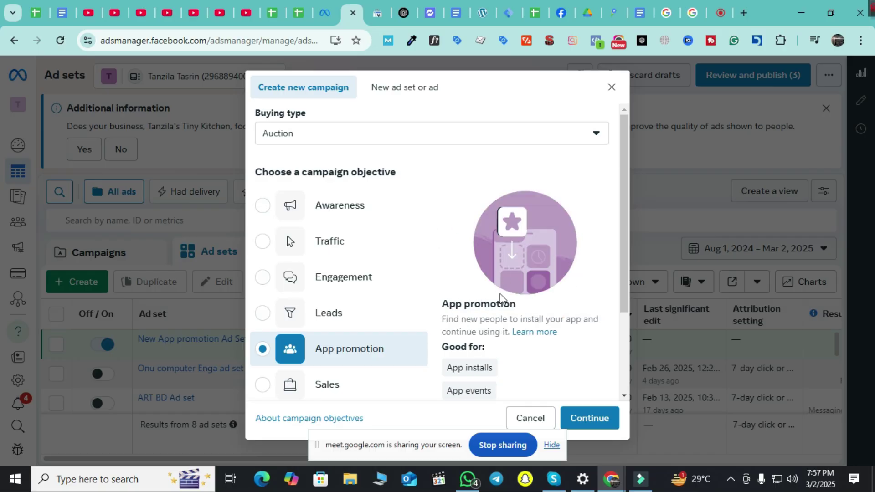
pyautogui.moveTo(485, 376)
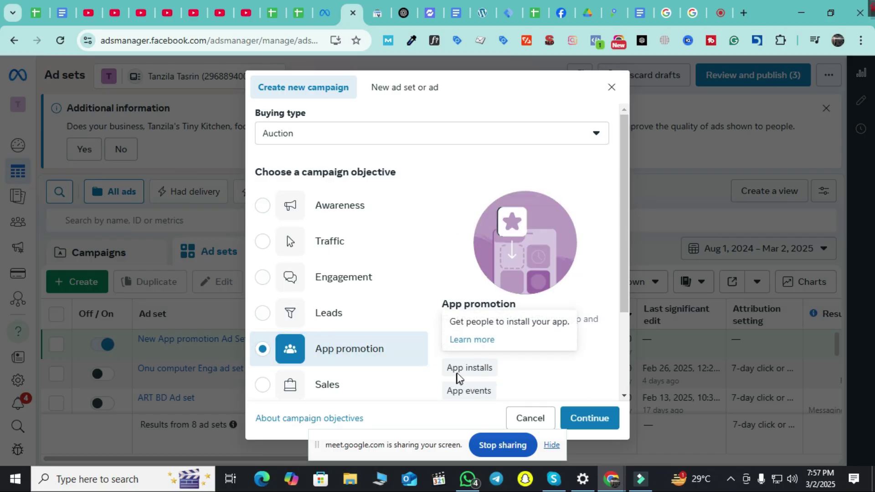
pyautogui.moveTo(448, 368); pyautogui.dragTo(520, 368)
pyautogui.moveTo(453, 391)
pyautogui.moveTo(453, 391); pyautogui.dragTo(493, 387)
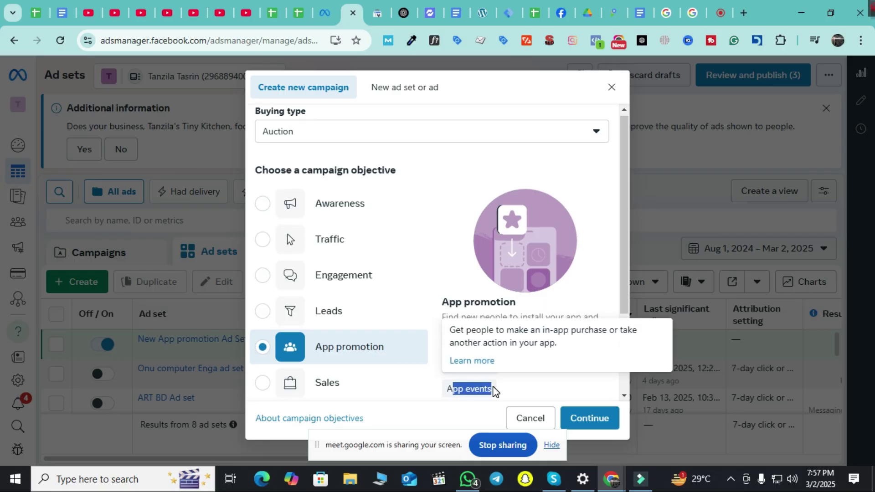
pyautogui.click(549, 385)
pyautogui.scroll(-2, 572, 350)
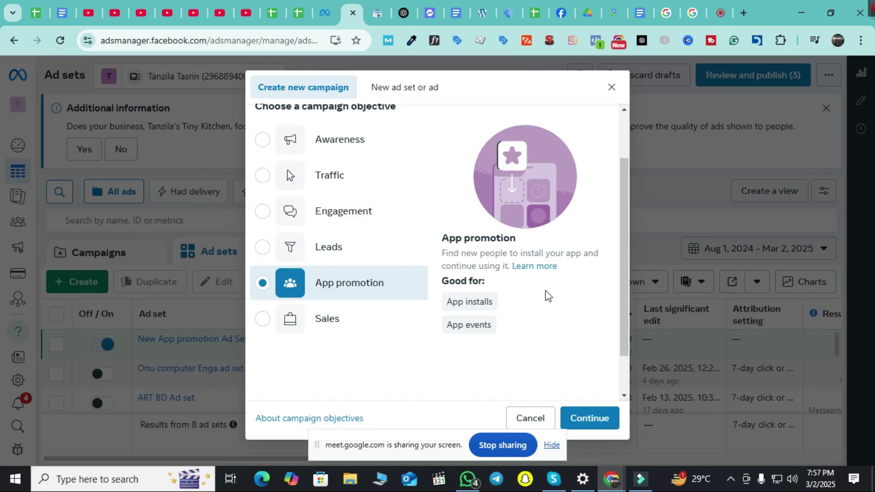
pyautogui.click(588, 417)
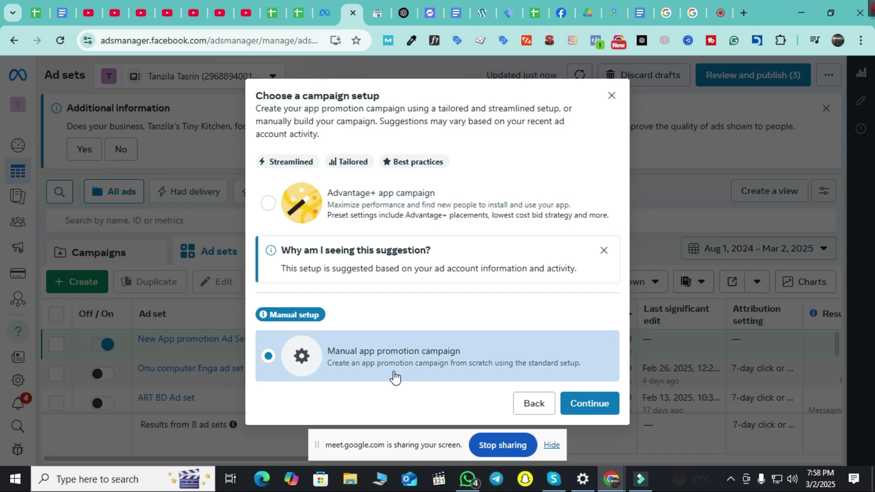
pyautogui.click(600, 406)
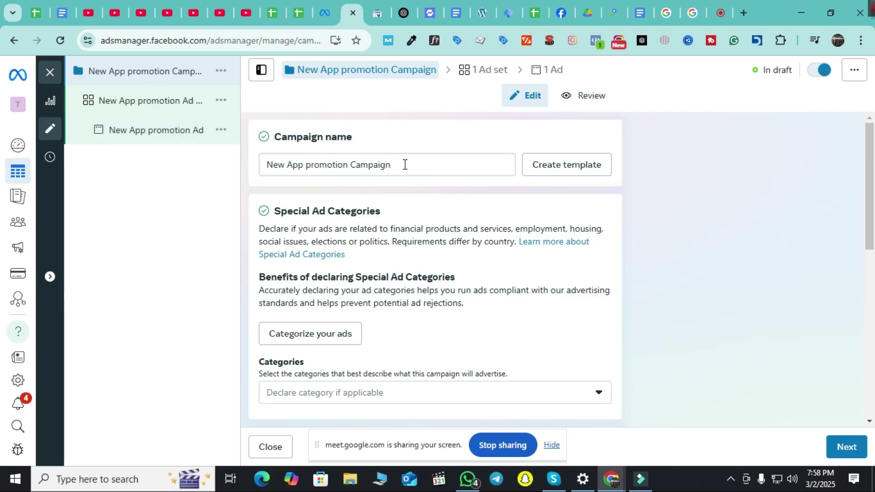
# Examine the campaign name, the special ad category choices and the campaign details without changing them
pyautogui.click(391, 167)
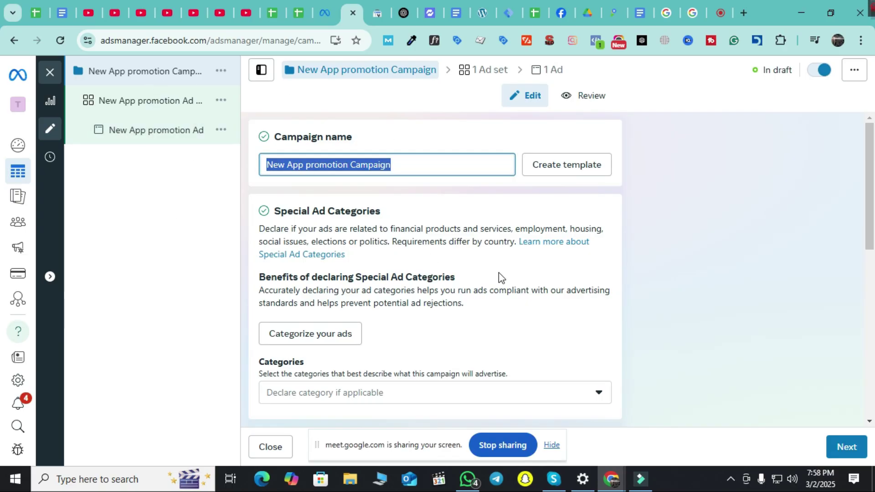
pyautogui.scroll(-4, 498, 273)
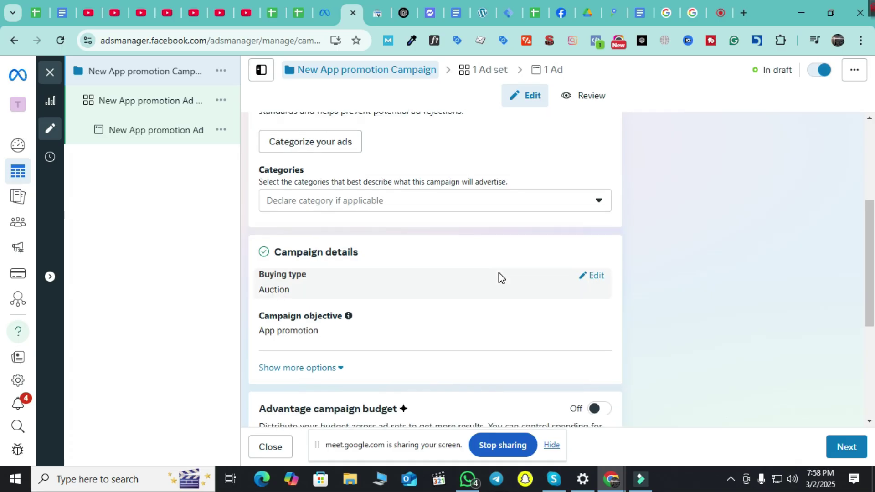
pyautogui.click(594, 202)
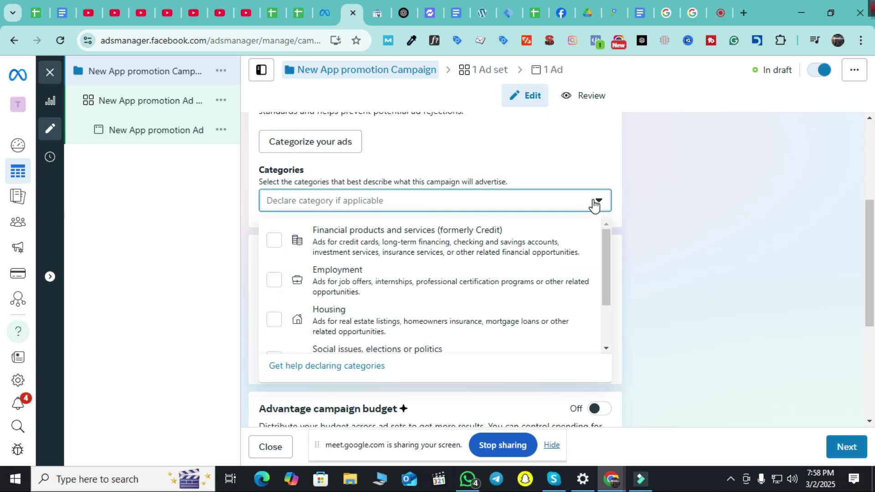
pyautogui.click(164, 315)
pyautogui.scroll(-3, 752, 283)
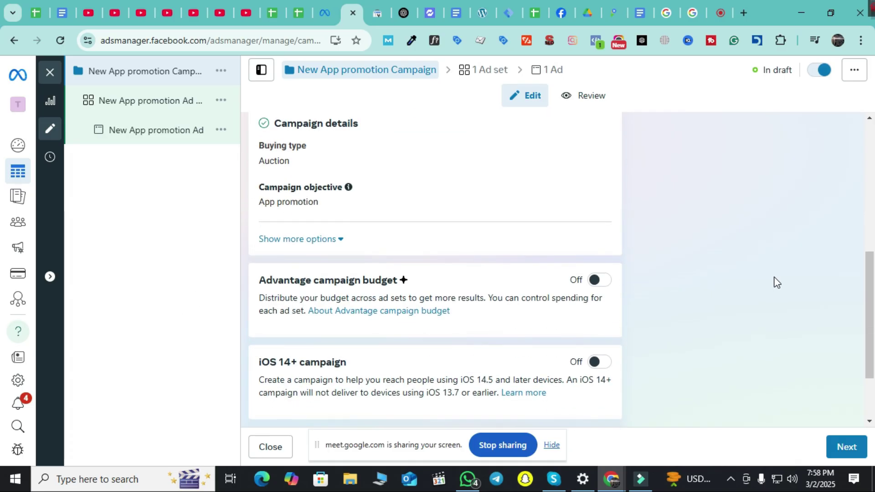
# Turn on the iOS 14+ campaign option
pyautogui.scroll(-1, 776, 282)
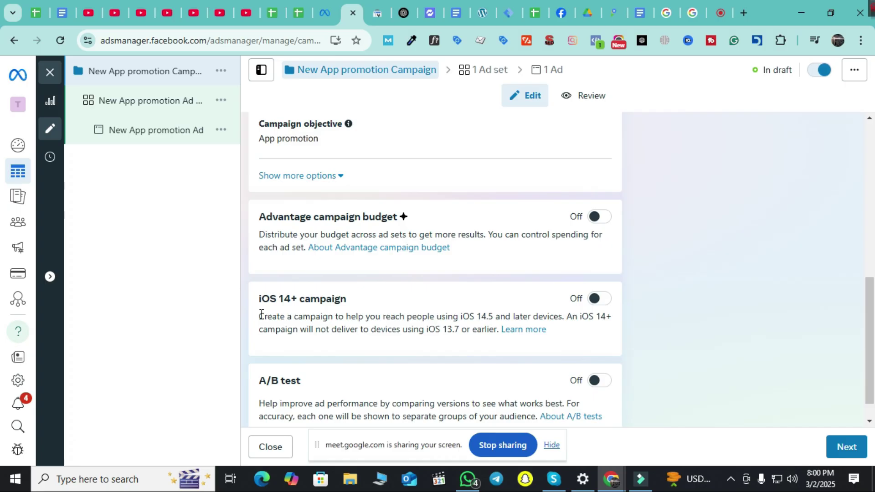
pyautogui.moveTo(351, 298); pyautogui.dragTo(256, 304)
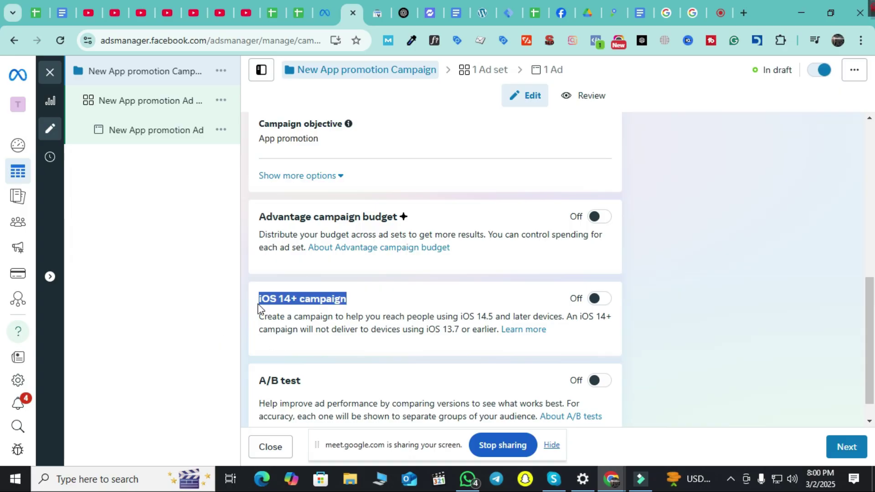
pyautogui.click(602, 300)
pyautogui.scroll(-2, 567, 360)
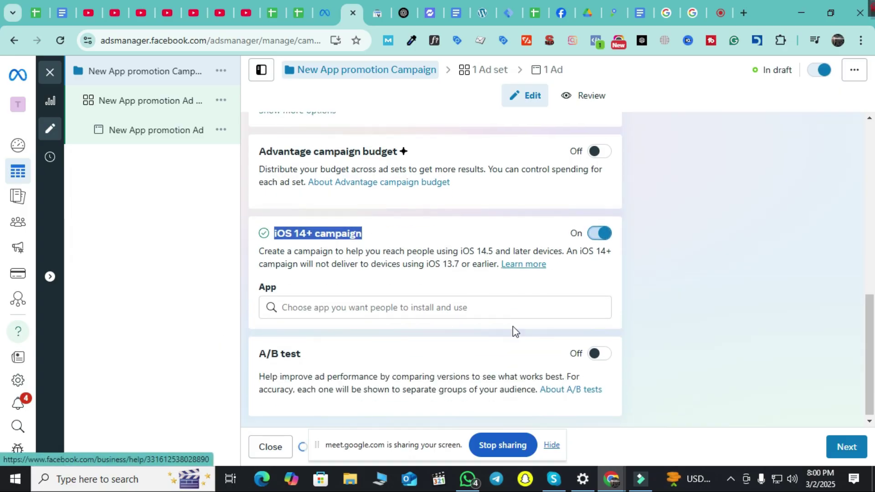
# Try to find an app for the iOS 14+ campaign by searching for "you"
pyautogui.click(420, 309)
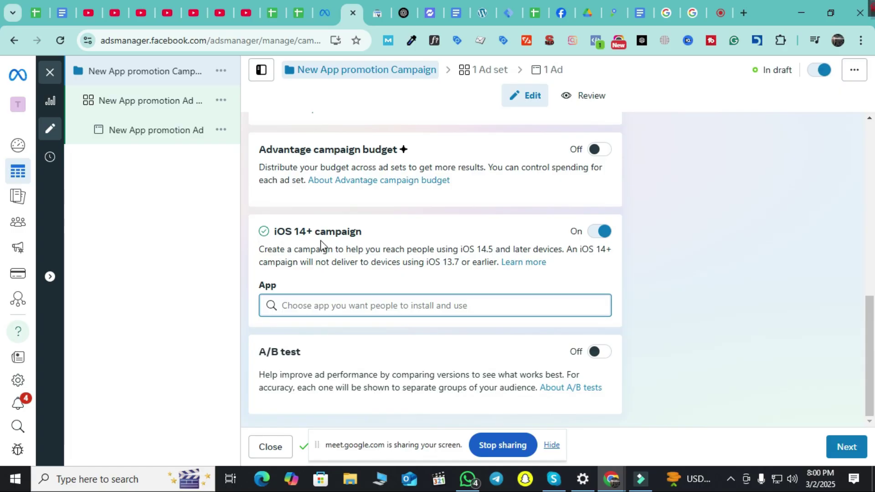
pyautogui.moveTo(285, 231); pyautogui.dragTo(360, 229)
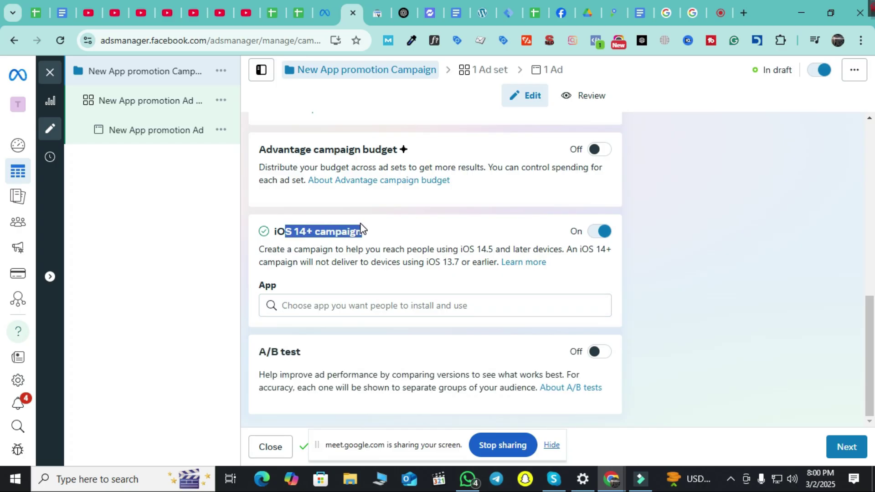
pyautogui.click(338, 303)
pyautogui.write('youtu')
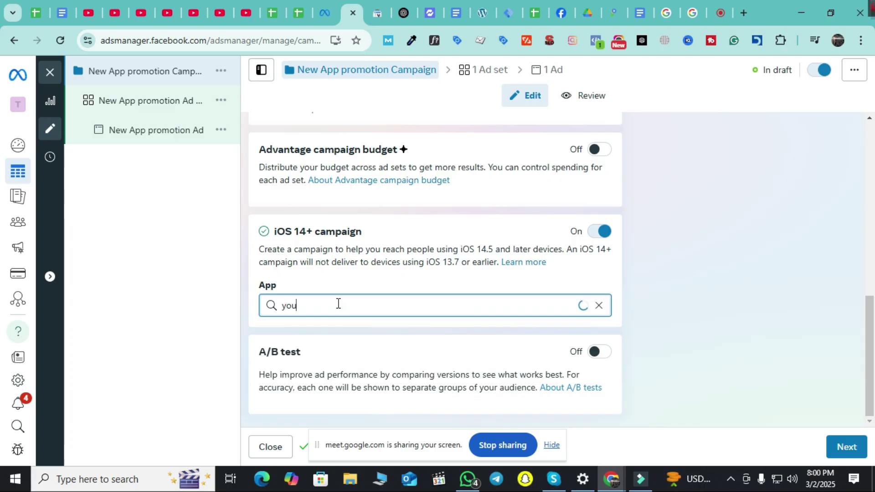
pyautogui.press('BackSpace')
pyautogui.press('BackSpace')
pyautogui.press('BackSpace')
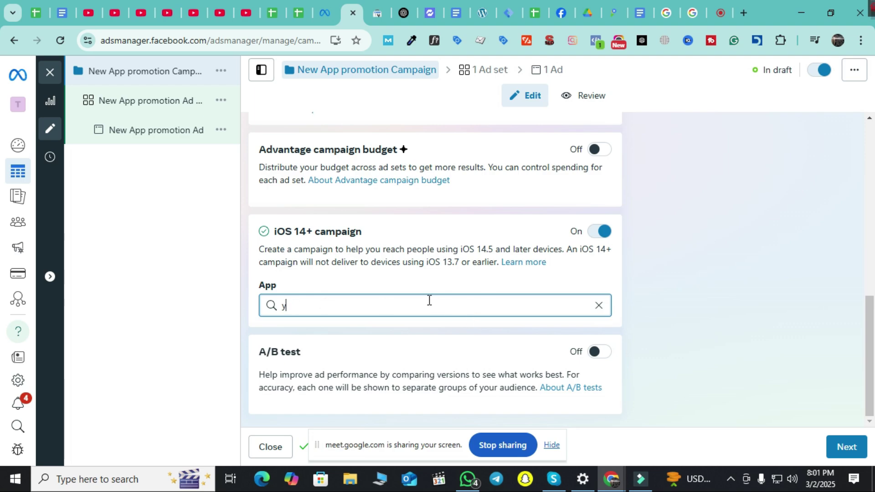
# Turn the iOS 14+ campaign option back off
pyautogui.click(753, 305)
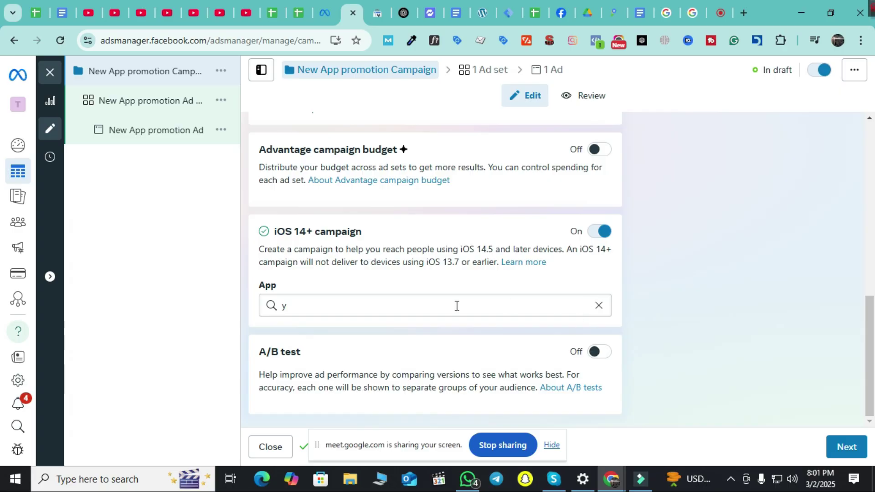
pyautogui.doubleClick(283, 305)
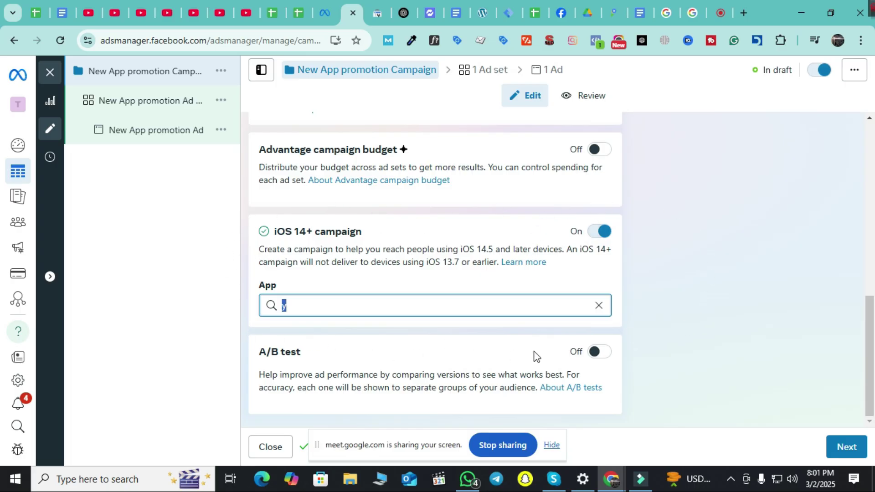
pyautogui.click(602, 231)
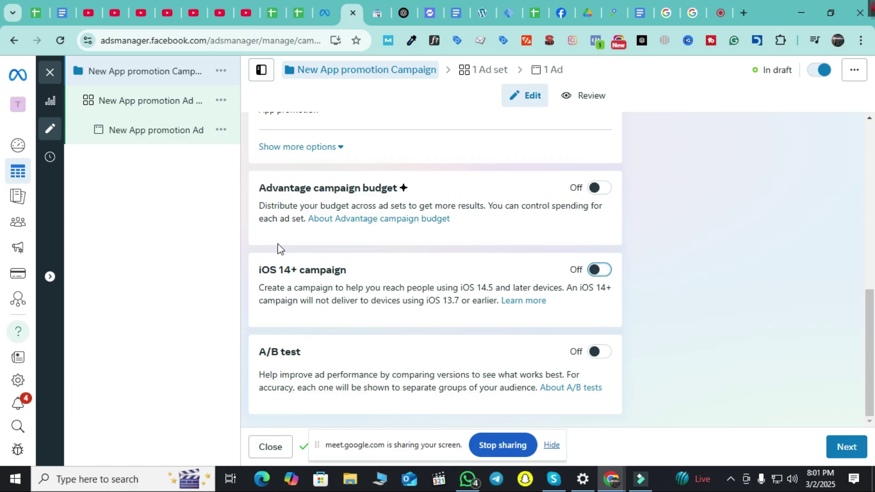
# Open the settings of the New App promotion Ad Set and go to its App section
pyautogui.scroll(8, 697, 310)
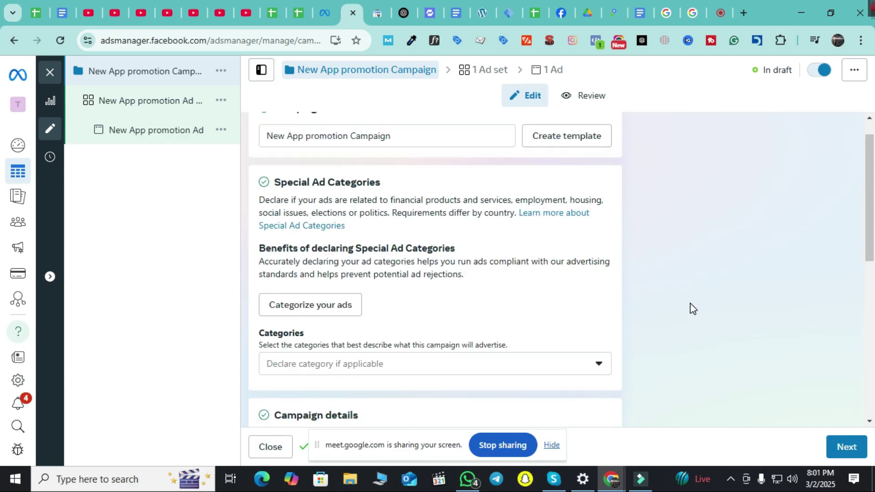
pyautogui.click(150, 110)
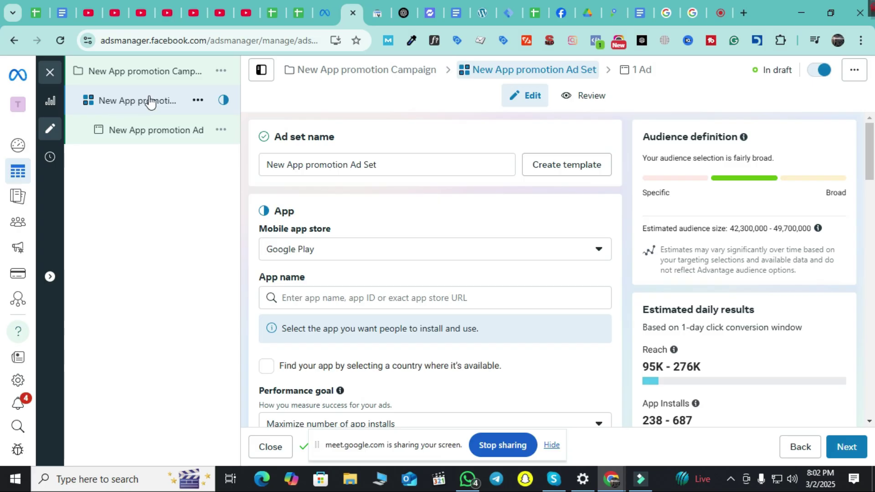
pyautogui.moveTo(383, 165); pyautogui.dragTo(181, 182)
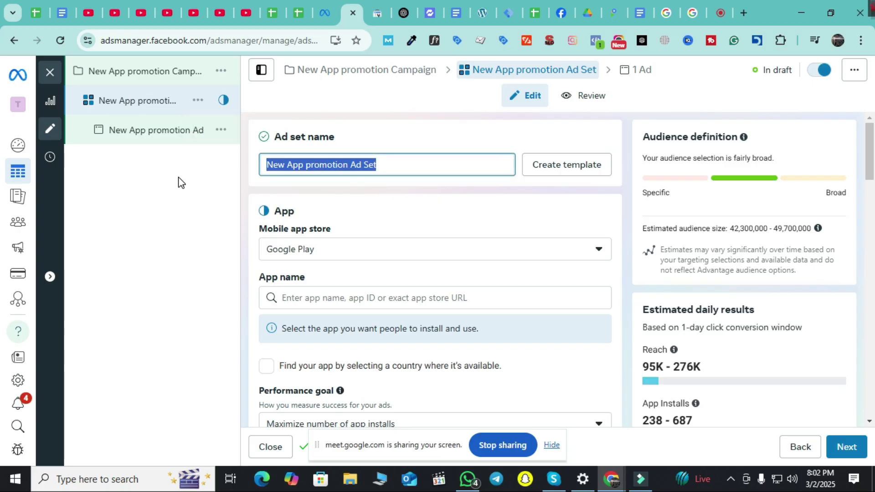
pyautogui.scroll(-2, 384, 230)
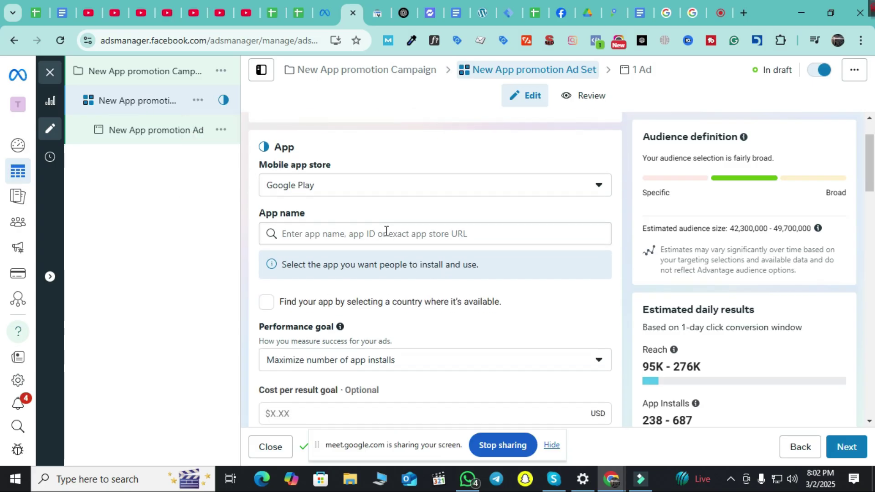
# Examine the mobile app stores available for the ad set, leaving Google Play selected
pyautogui.click(342, 191)
pyautogui.scroll(-2, 454, 258)
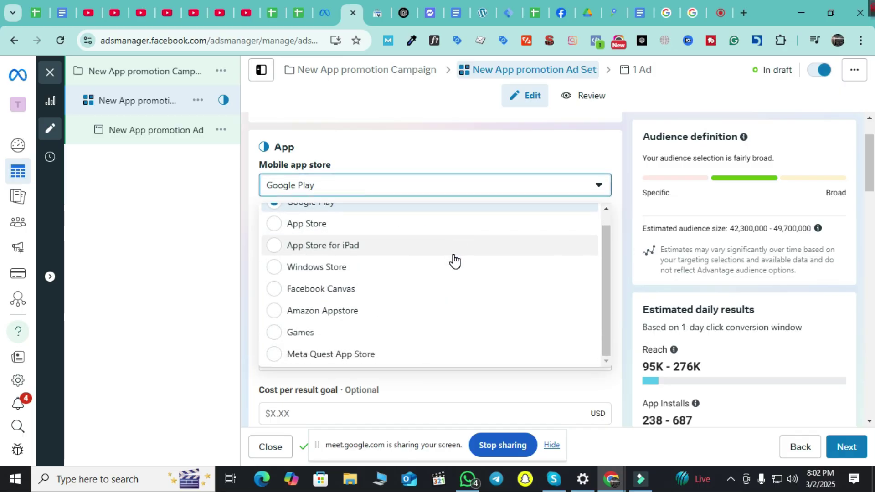
pyautogui.scroll(2, 516, 304)
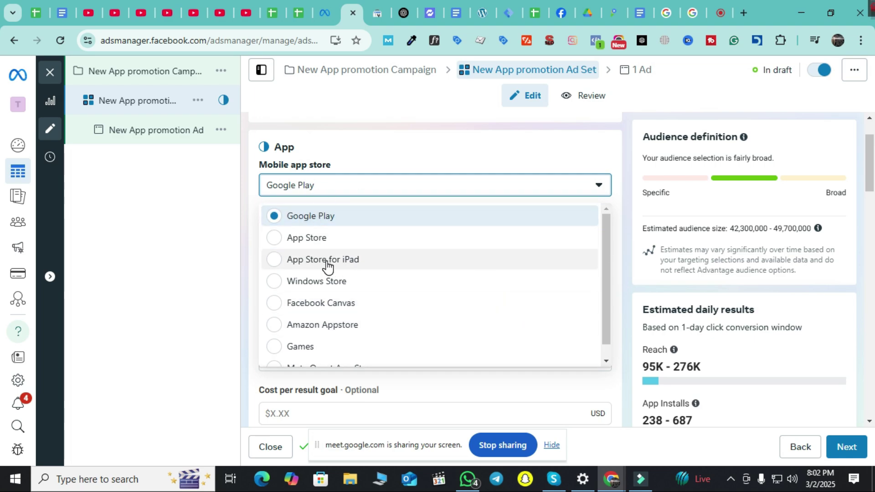
pyautogui.scroll(-2, 326, 267)
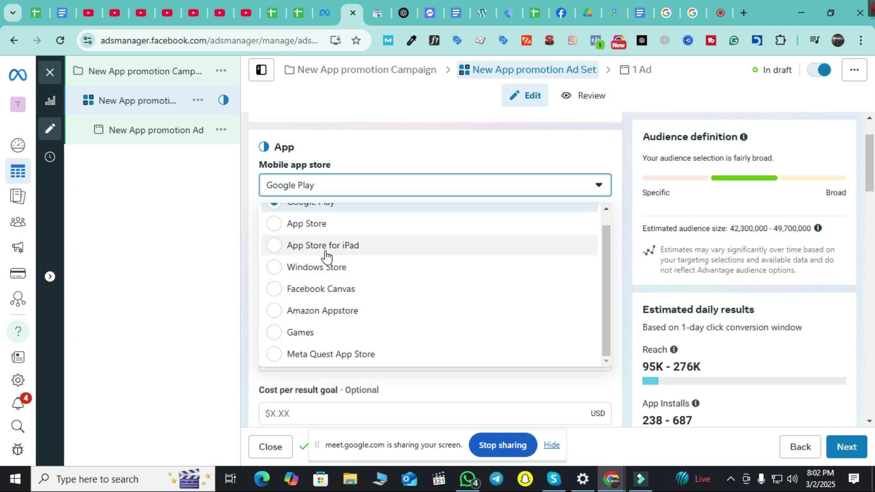
pyautogui.scroll(2, 381, 265)
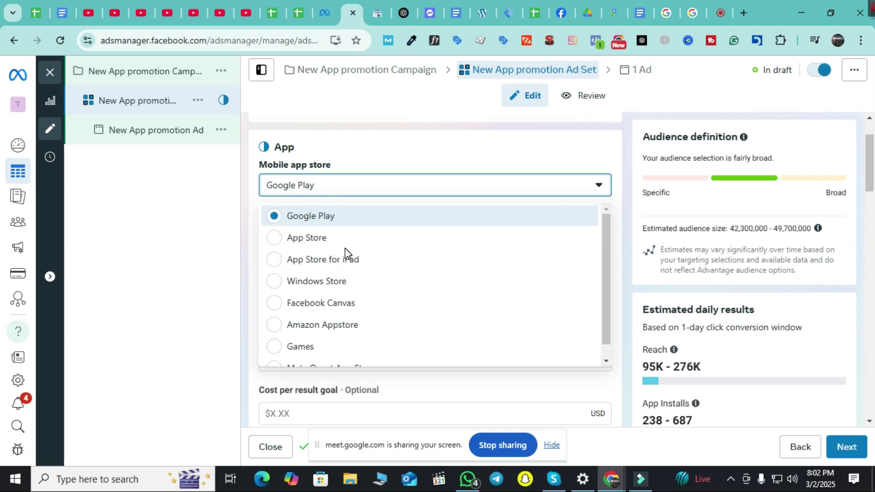
pyautogui.scroll(-2, 348, 255)
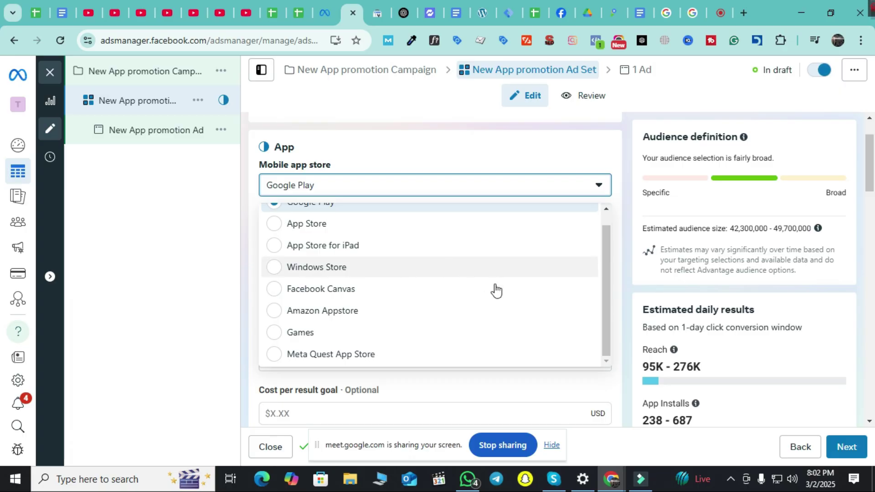
pyautogui.scroll(1, 483, 281)
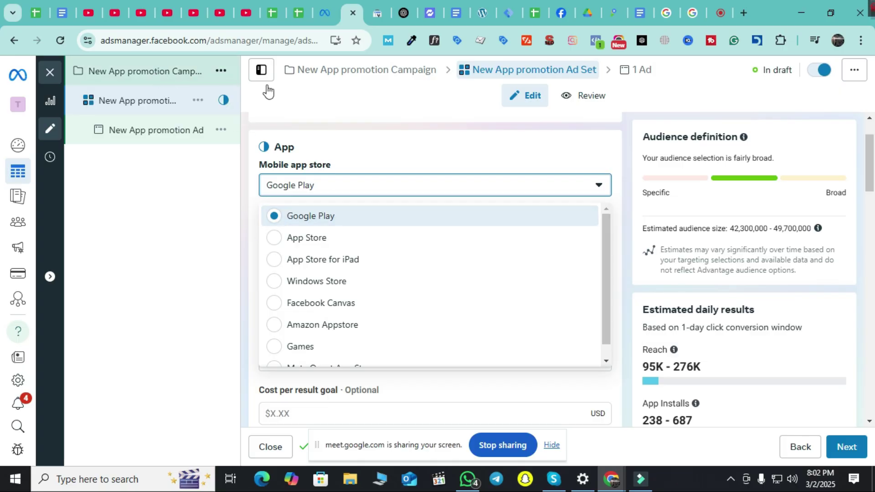
pyautogui.click(207, 313)
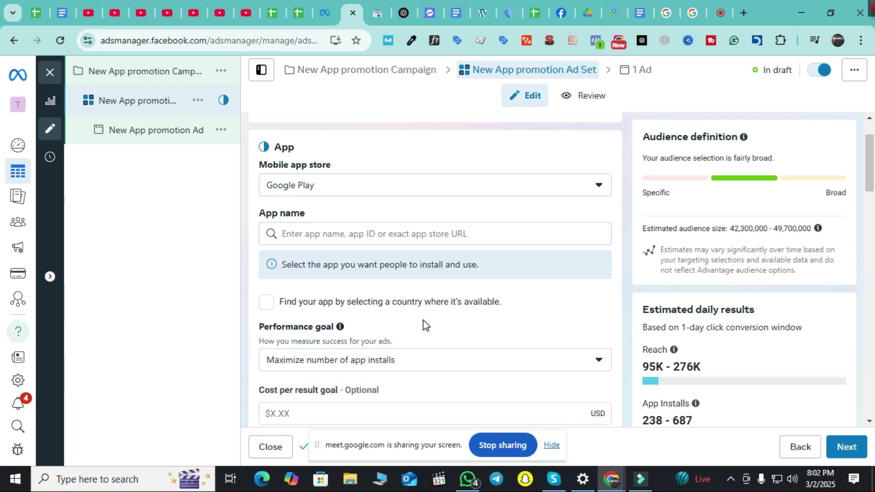
# Search for "you" in the Google Play apps and choose YouTube as the app to promote
pyautogui.click(318, 231)
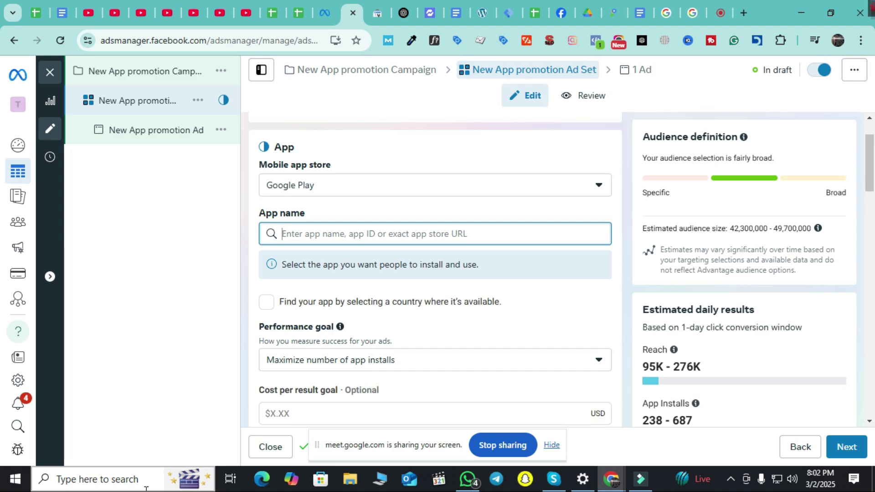
pyautogui.write('you')
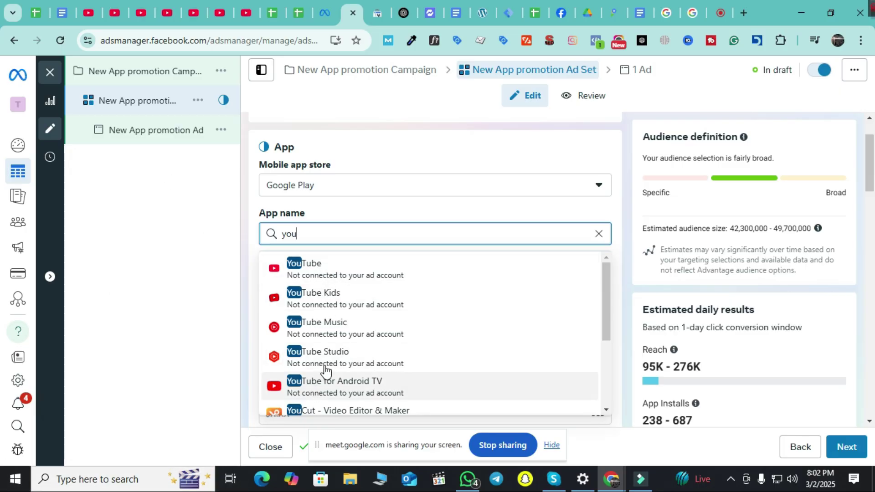
pyautogui.scroll(-3, 319, 382)
pyautogui.scroll(1, 377, 340)
pyautogui.scroll(2, 381, 344)
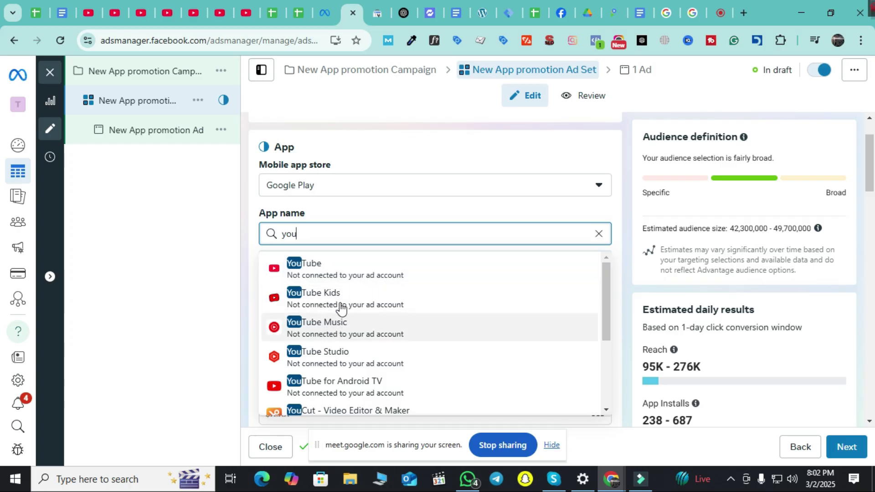
pyautogui.click(338, 273)
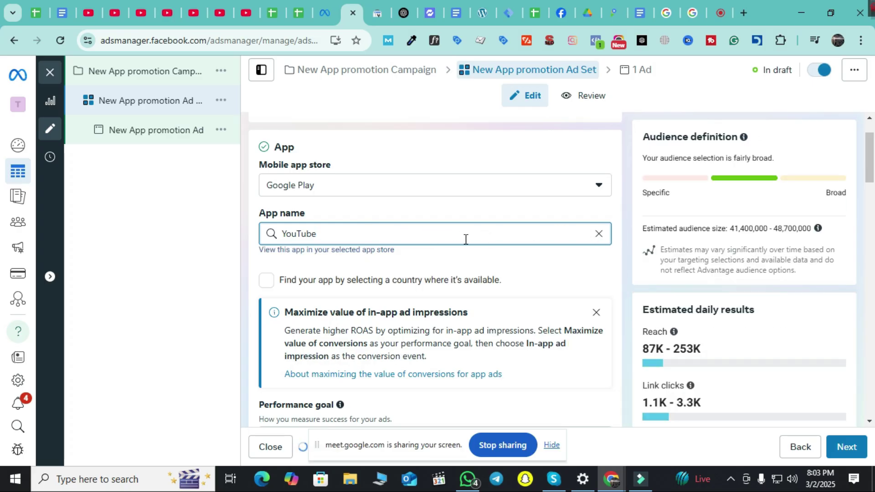
# View the YouTube app's Google Play listing and its web address, and return to the ad set
pyautogui.click(327, 250)
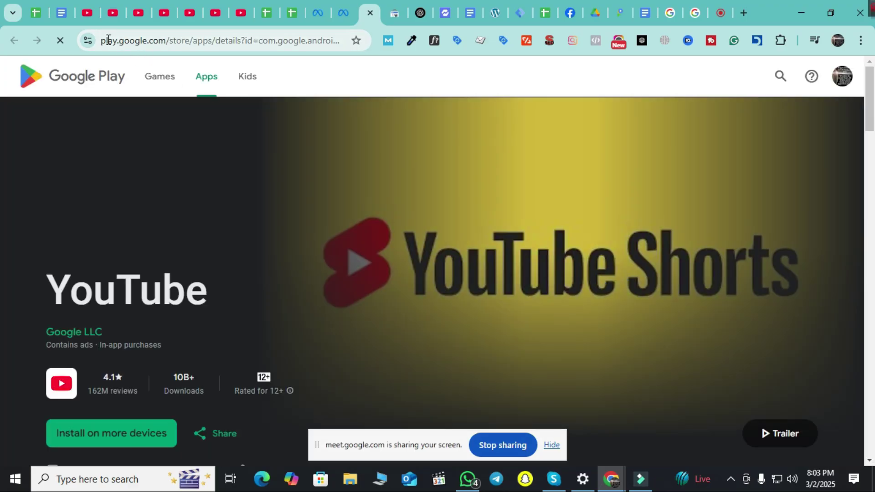
pyautogui.moveTo(107, 40); pyautogui.dragTo(277, 40)
pyautogui.scroll(-2, 153, 315)
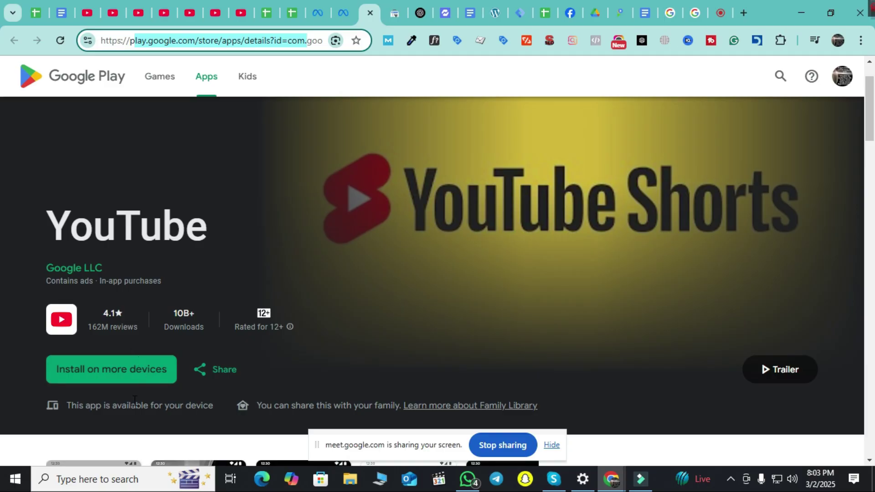
pyautogui.click(349, 12)
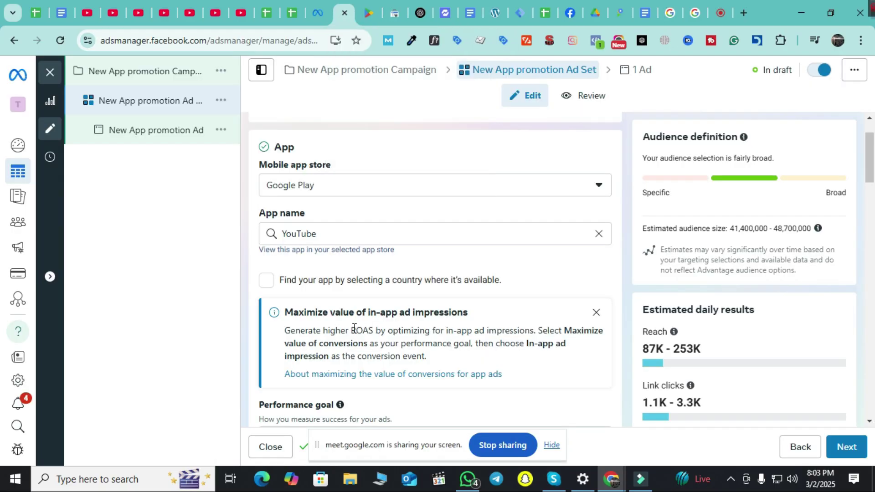
pyautogui.click(367, 10)
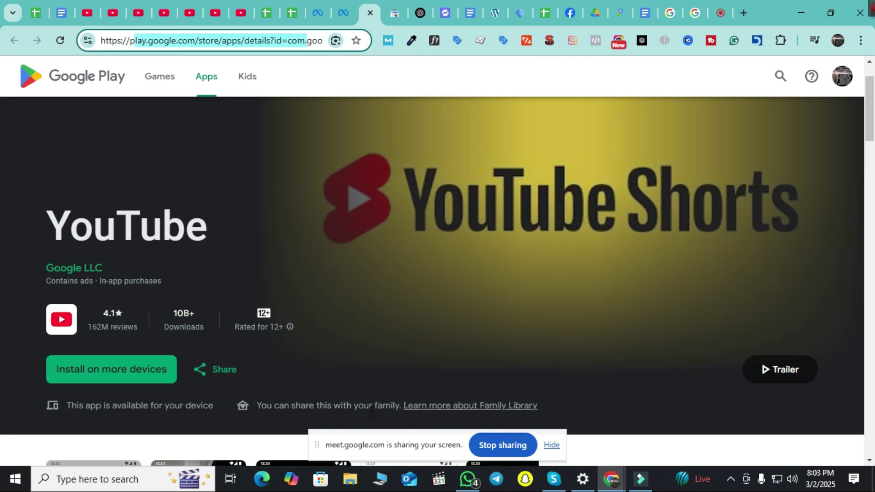
pyautogui.click(343, 13)
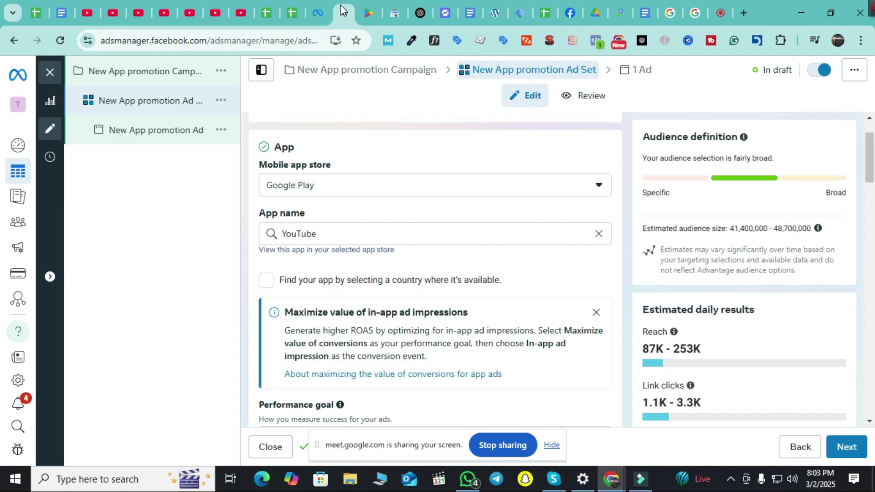
# Compare the other mobile app store options with Google Play, without changing the store
pyautogui.click(382, 191)
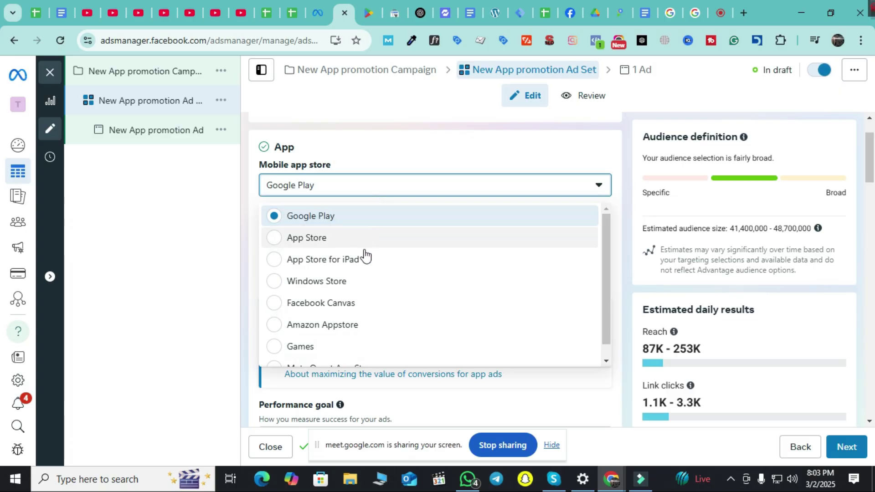
pyautogui.scroll(-1, 370, 273)
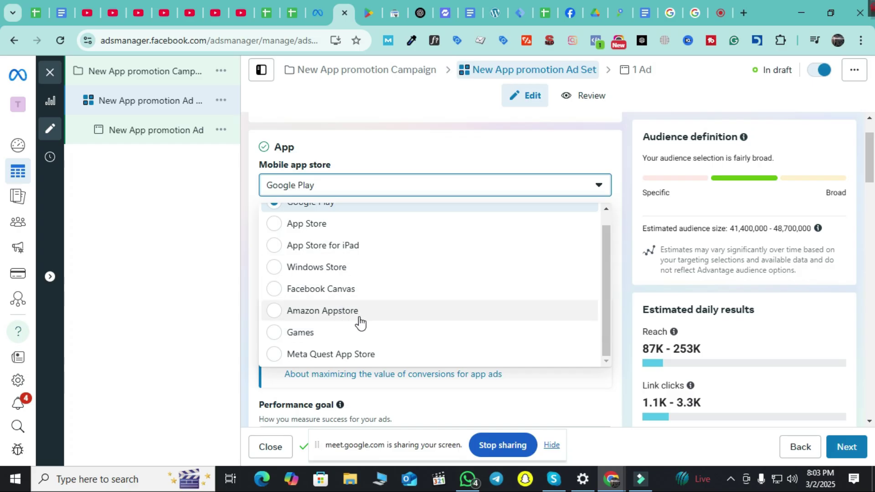
pyautogui.scroll(1, 365, 319)
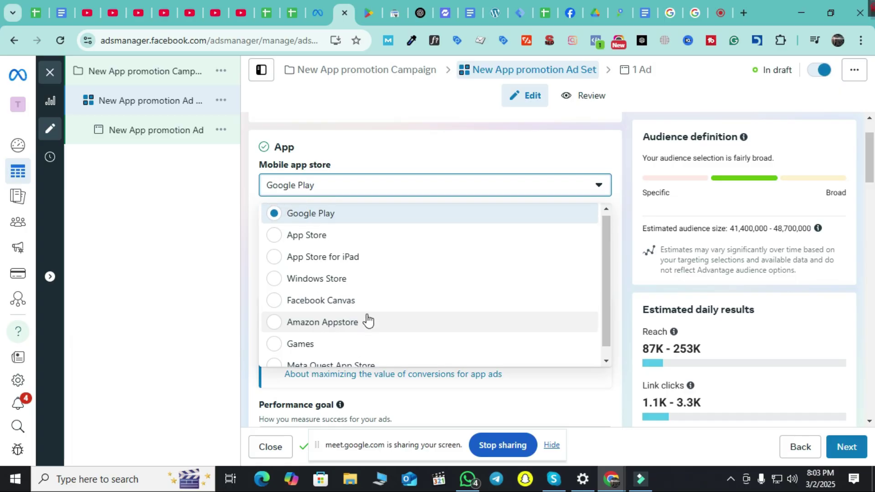
pyautogui.click(222, 263)
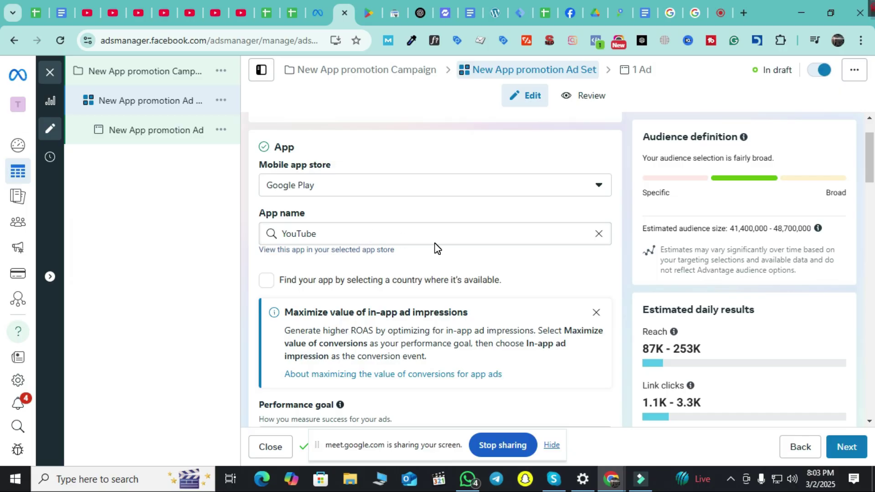
# Dismiss the notice about in-app ad impressions and review the performance goals, keeping Maximize number of link clicks
pyautogui.scroll(-1, 436, 246)
pyautogui.click(596, 248)
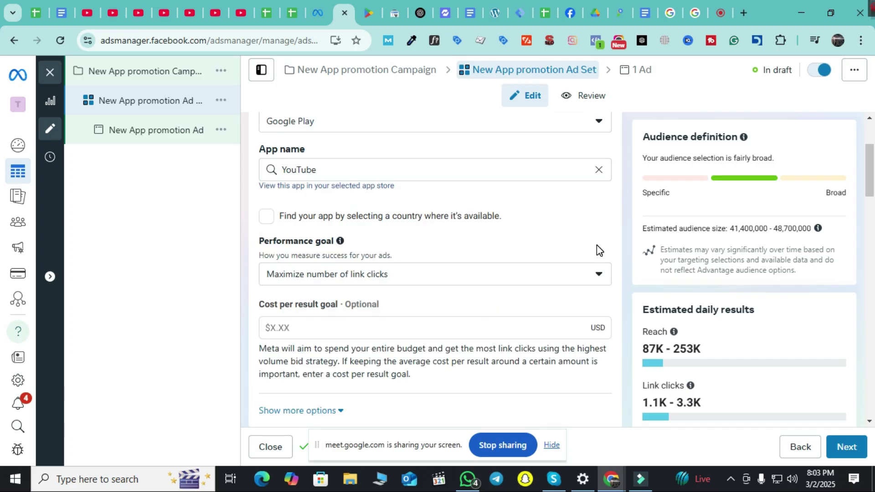
pyautogui.click(520, 275)
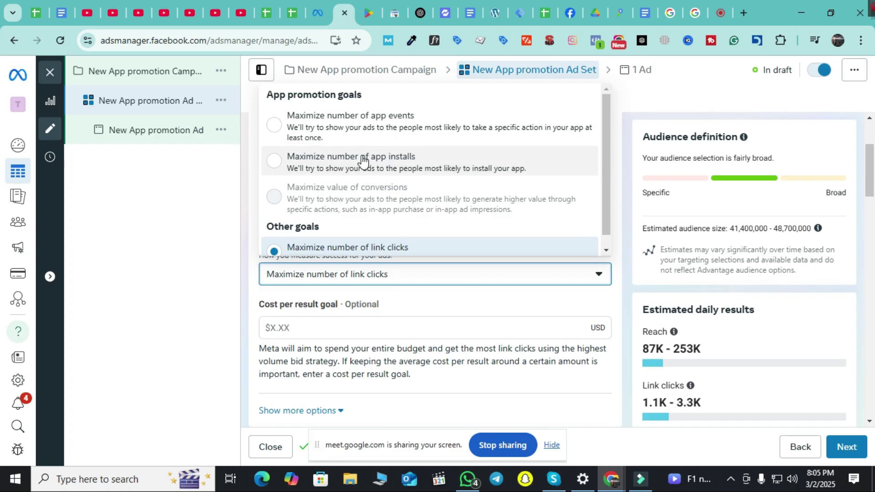
pyautogui.scroll(-1, 426, 160)
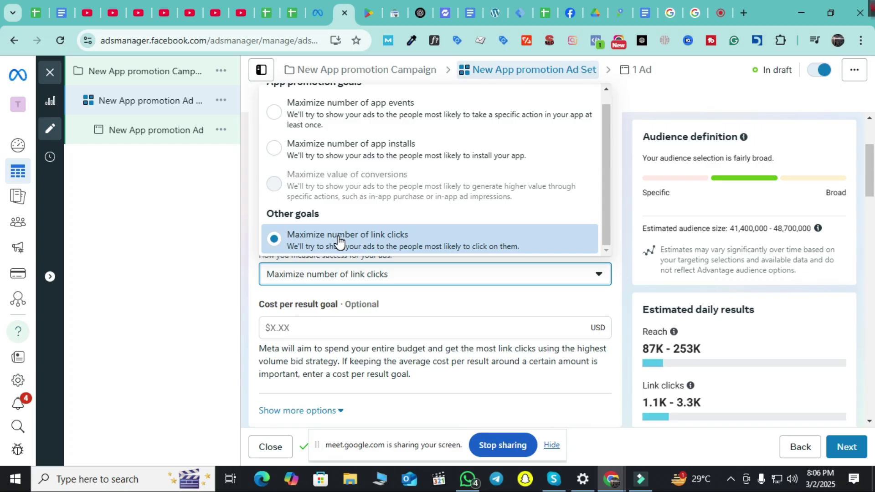
pyautogui.click(197, 311)
# Examine the optional cost per result goal and its explanation, leaving the amount empty
pyautogui.scroll(-1, 407, 301)
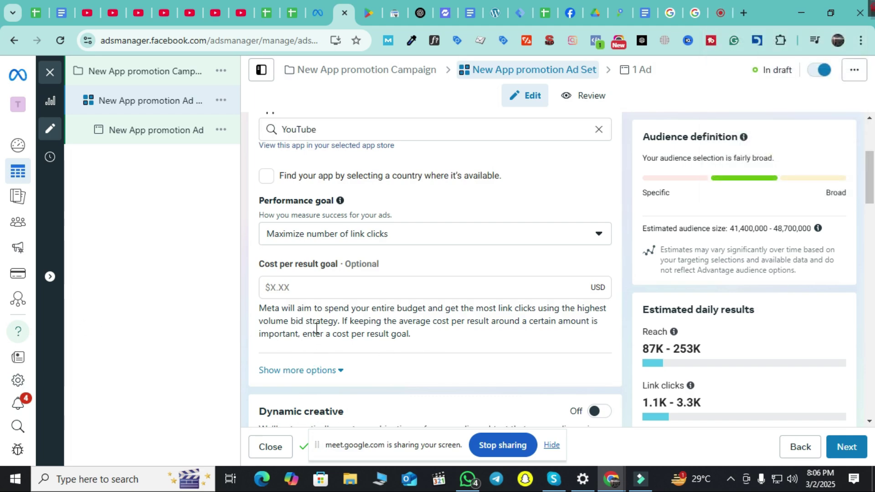
pyautogui.scroll(1, 318, 333)
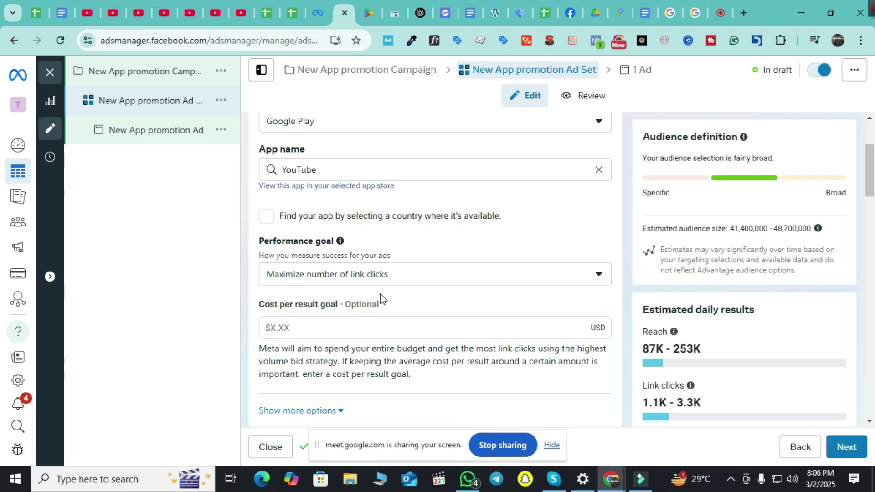
pyautogui.click(346, 326)
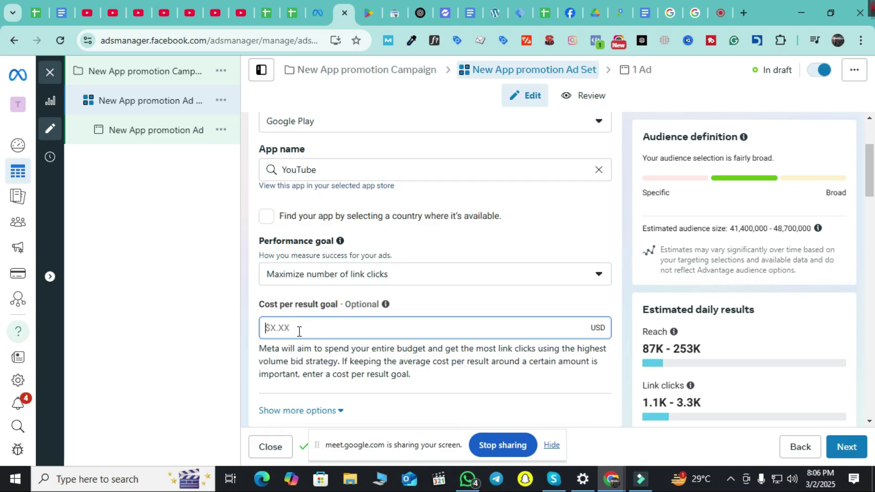
pyautogui.scroll(-3, 410, 306)
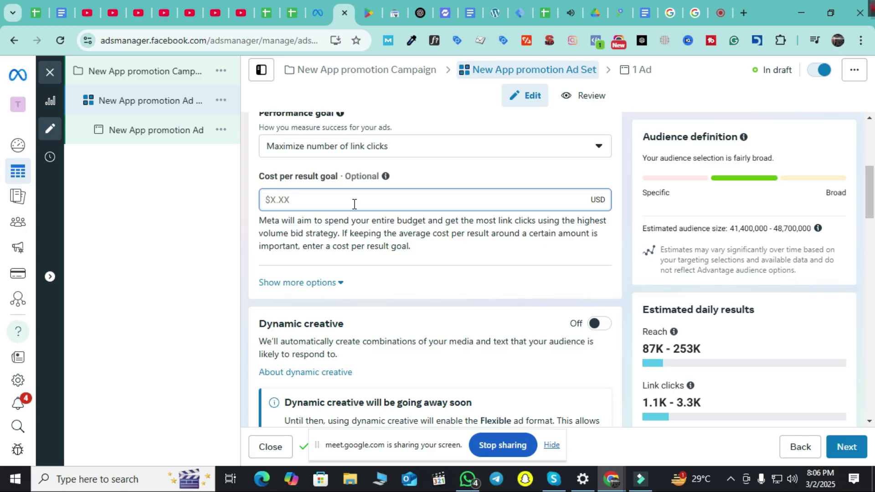
pyautogui.scroll(2, 354, 204)
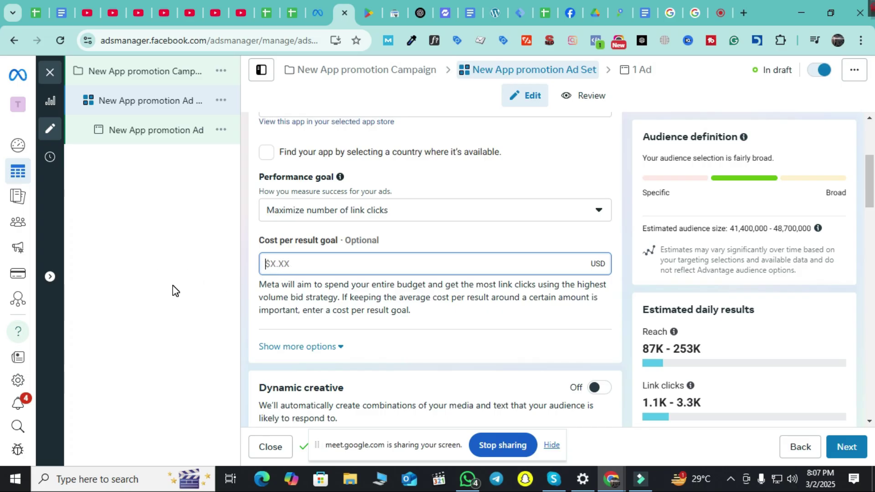
# Review the dynamic creative option with its notice and the daily budget of the ad set
pyautogui.scroll(-4, 341, 274)
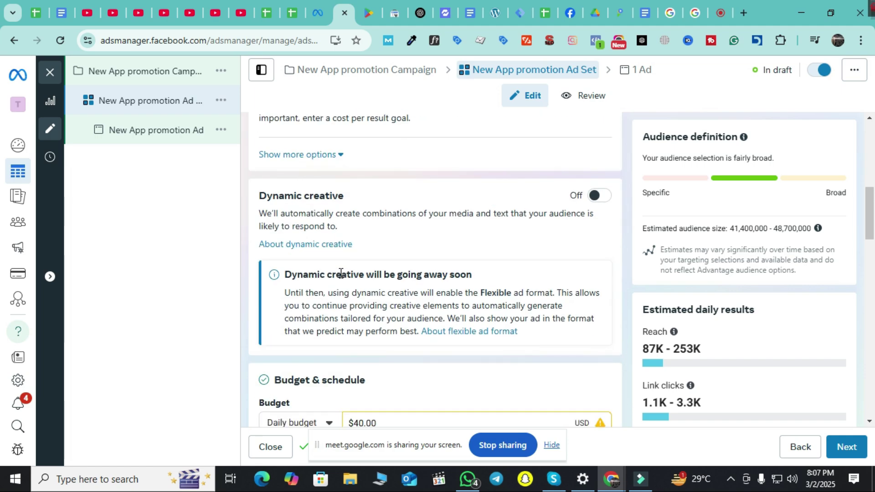
pyautogui.scroll(-3, 355, 272)
pyautogui.scroll(1, 358, 269)
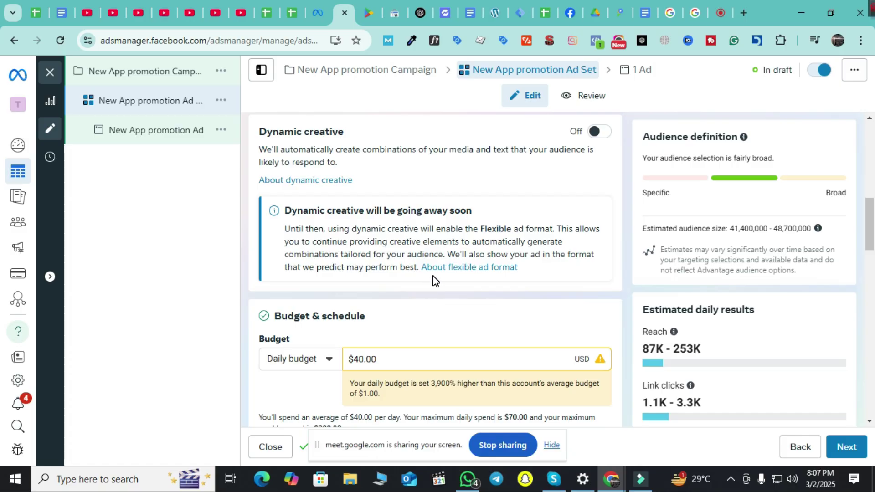
pyautogui.scroll(-3, 433, 278)
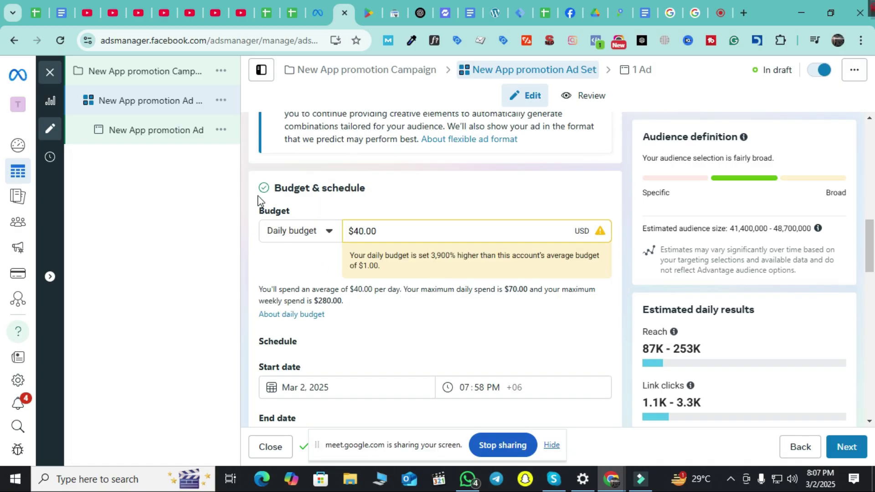
pyautogui.scroll(4, 269, 199)
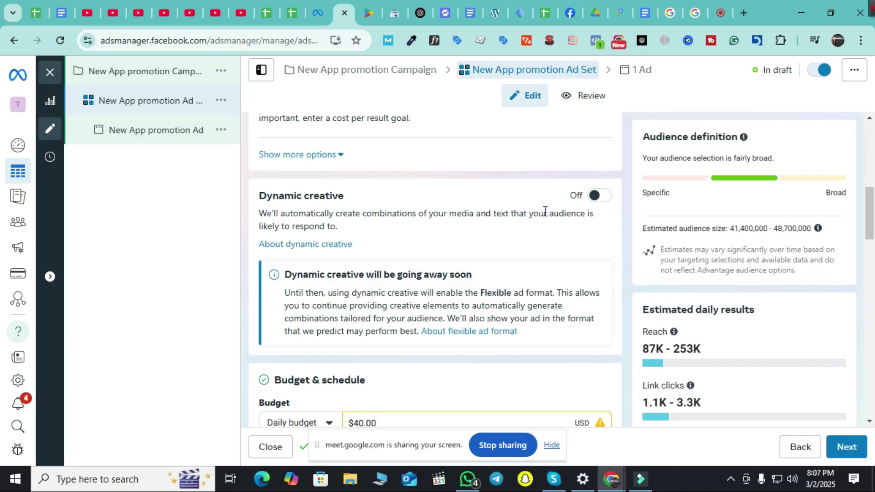
# Enable an end date in the ad set's schedule
pyautogui.scroll(-4, 496, 217)
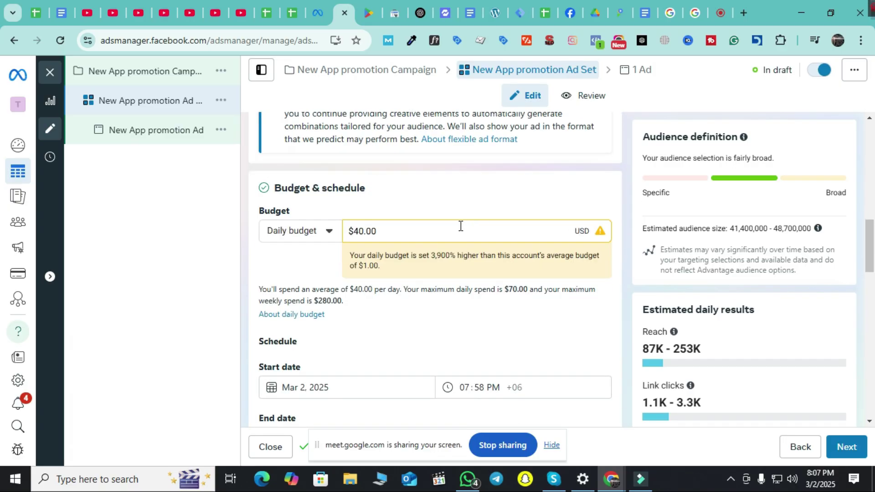
pyautogui.scroll(-3, 478, 246)
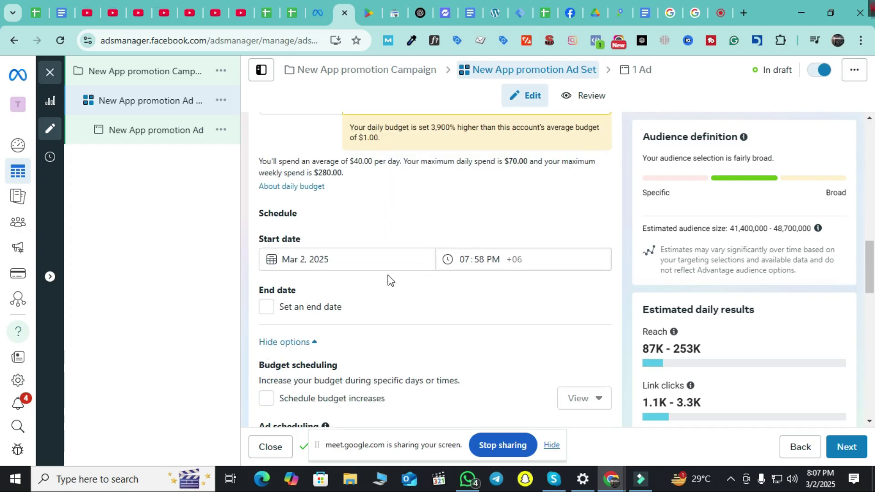
pyautogui.click(269, 310)
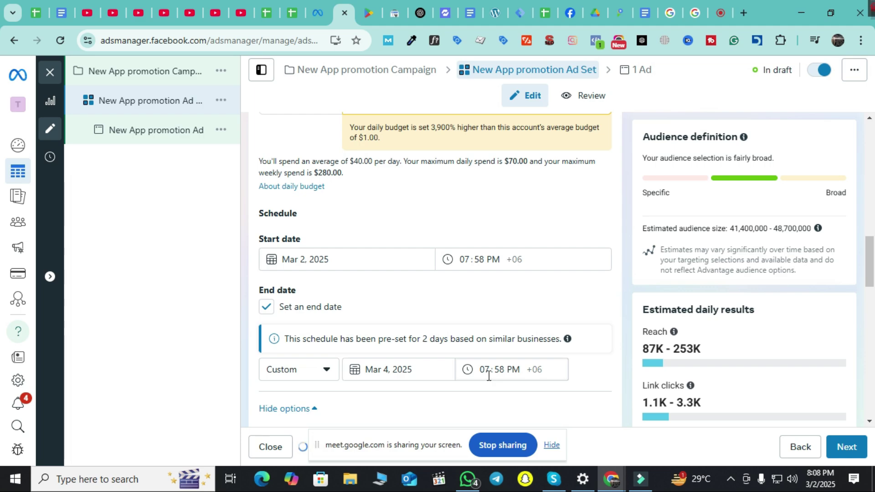
# Remove the end date from the ad set's schedule and review the budget scheduling and ad scheduling options
pyautogui.click(267, 308)
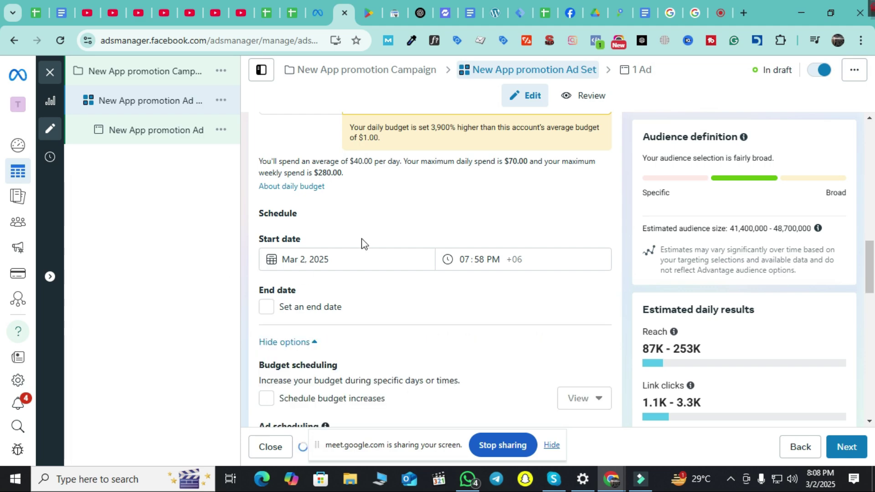
pyautogui.scroll(3, 361, 245)
pyautogui.scroll(-8, 388, 331)
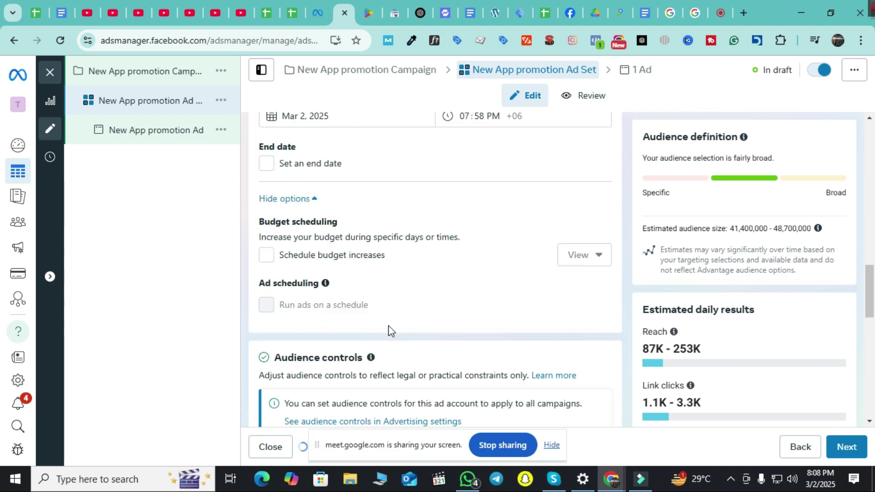
pyautogui.scroll(2, 390, 323)
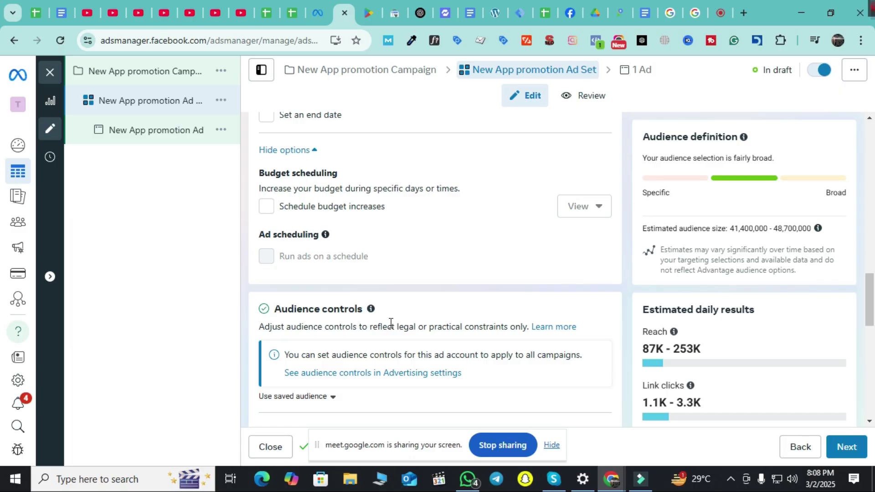
pyautogui.scroll(-3, 390, 323)
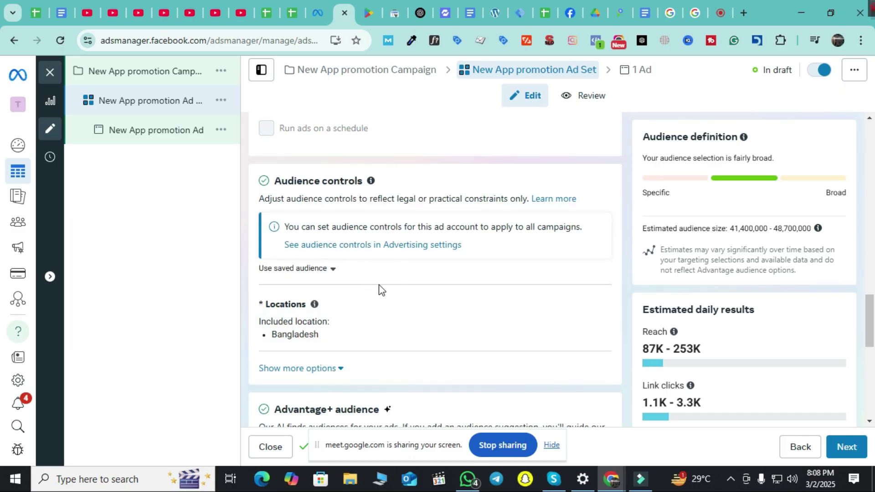
pyautogui.scroll(4, 356, 218)
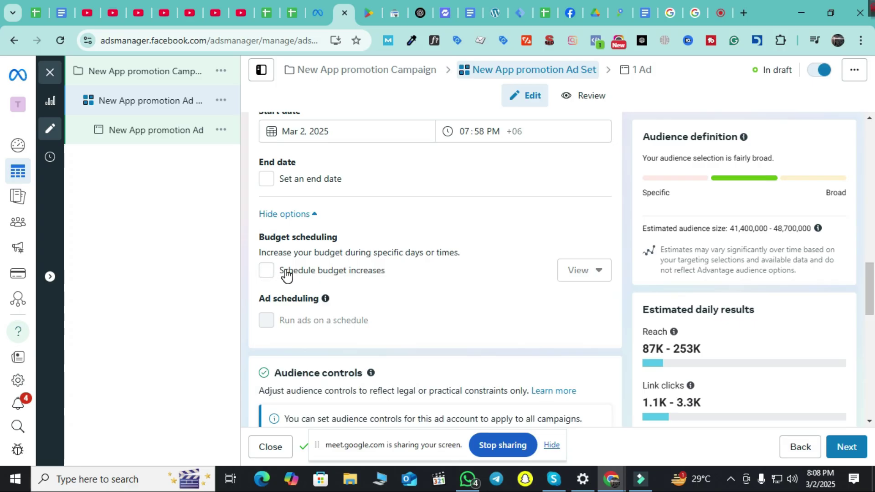
pyautogui.scroll(-1, 291, 283)
pyautogui.scroll(-2, 319, 282)
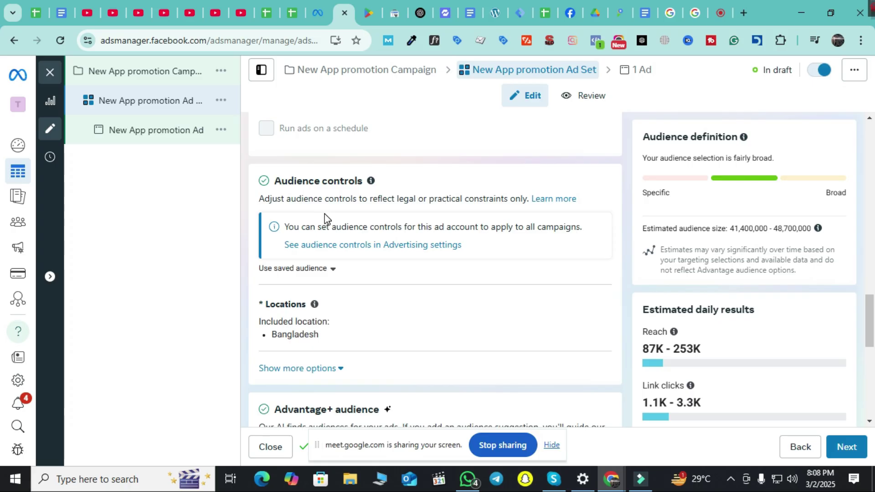
# Look through the saved audiences and switch the ad set from Advantage+ audience to the original audience options
pyautogui.click(333, 269)
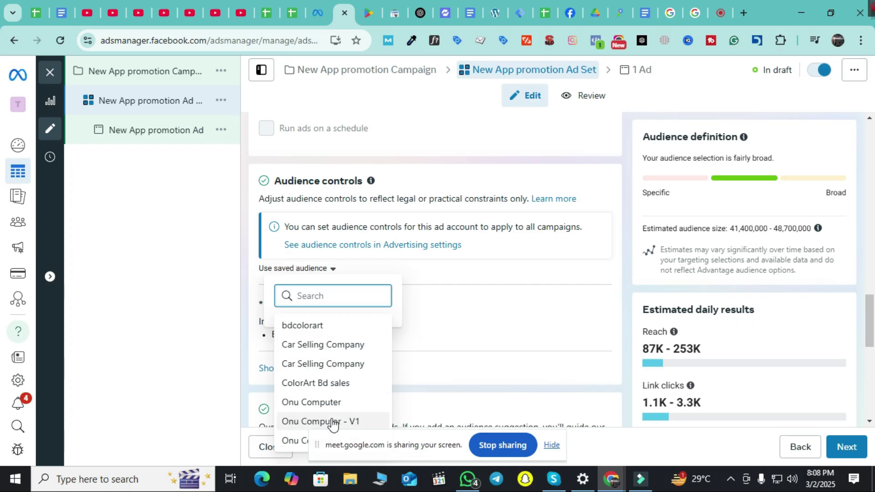
pyautogui.click(199, 327)
pyautogui.scroll(-1, 424, 315)
pyautogui.scroll(-1, 383, 279)
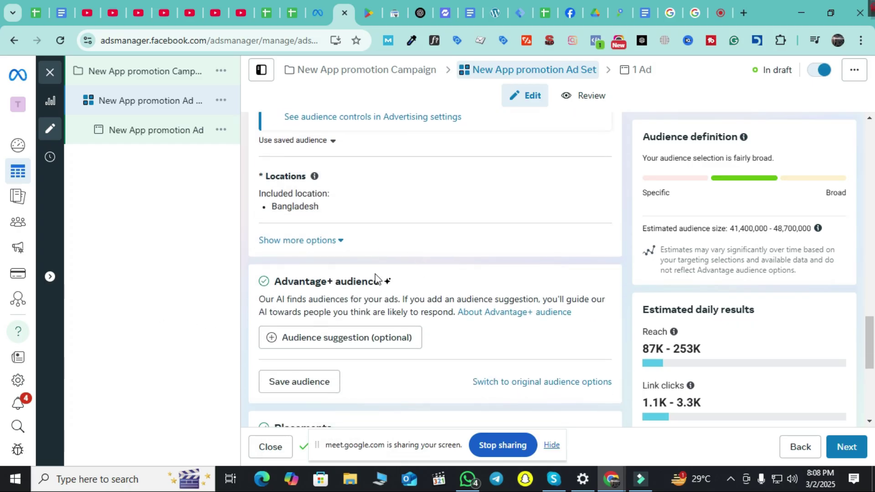
pyautogui.scroll(-1, 424, 237)
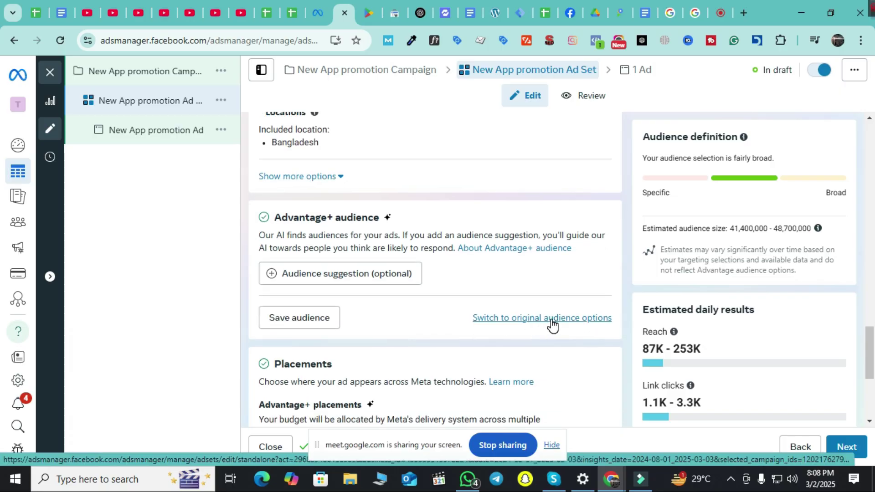
pyautogui.scroll(3, 553, 325)
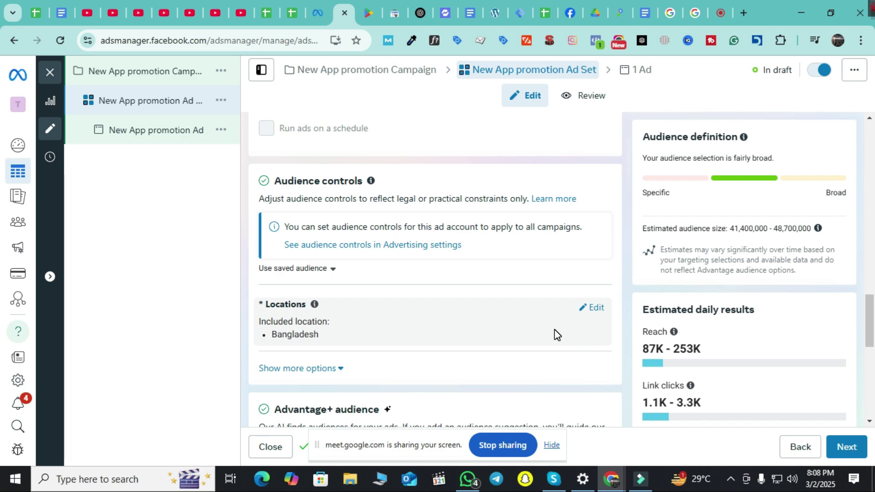
pyautogui.scroll(-2, 555, 330)
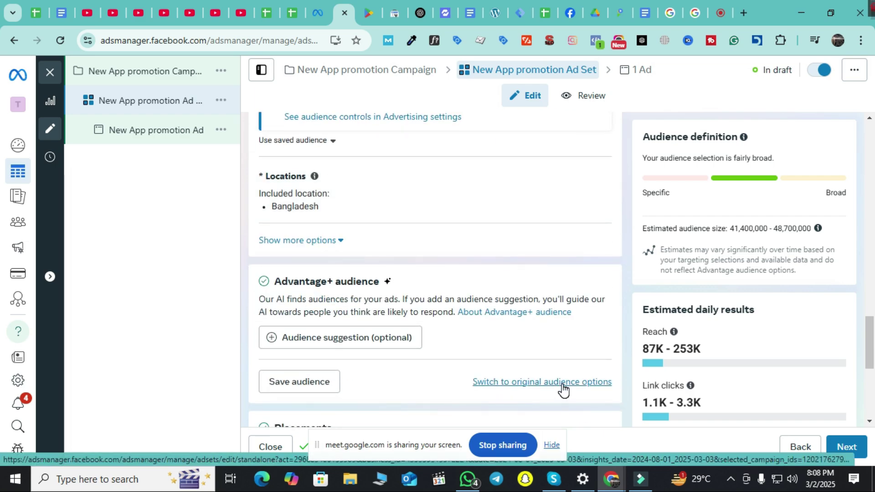
pyautogui.click(563, 386)
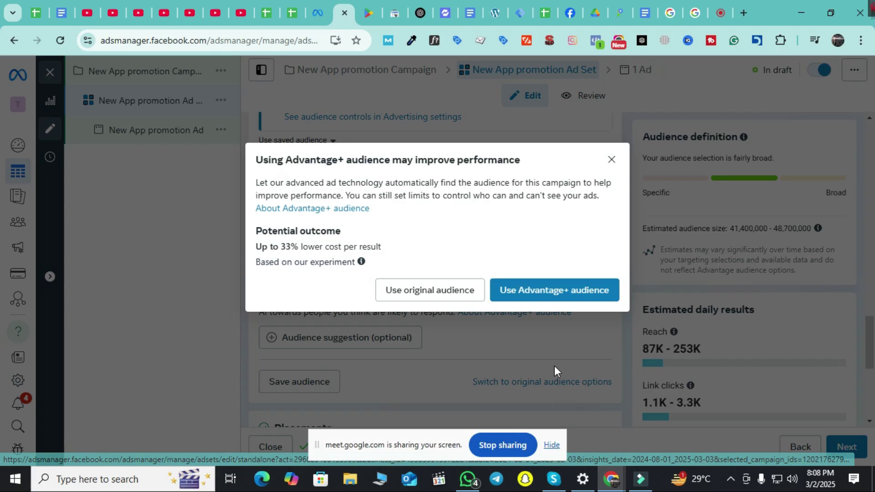
pyautogui.click(428, 296)
# Apply the saved audience Onu Computer - V2 to the ad set and review its targeting details
pyautogui.scroll(3, 478, 313)
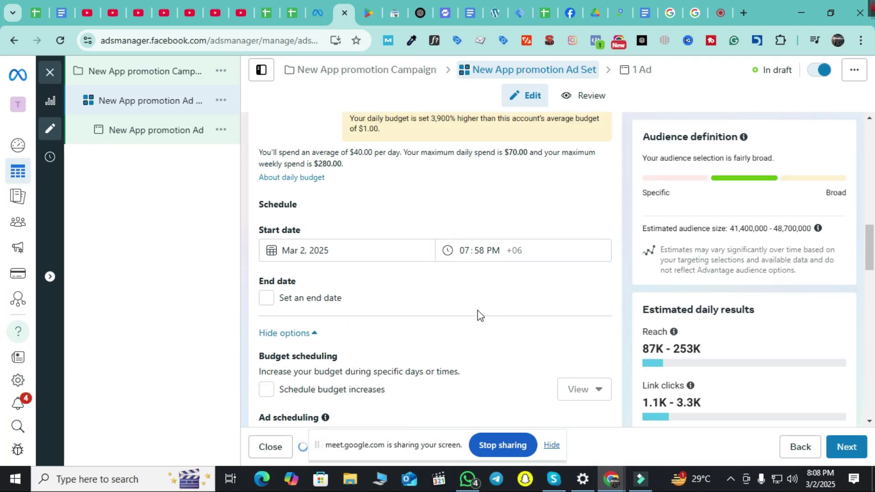
pyautogui.scroll(-3, 394, 301)
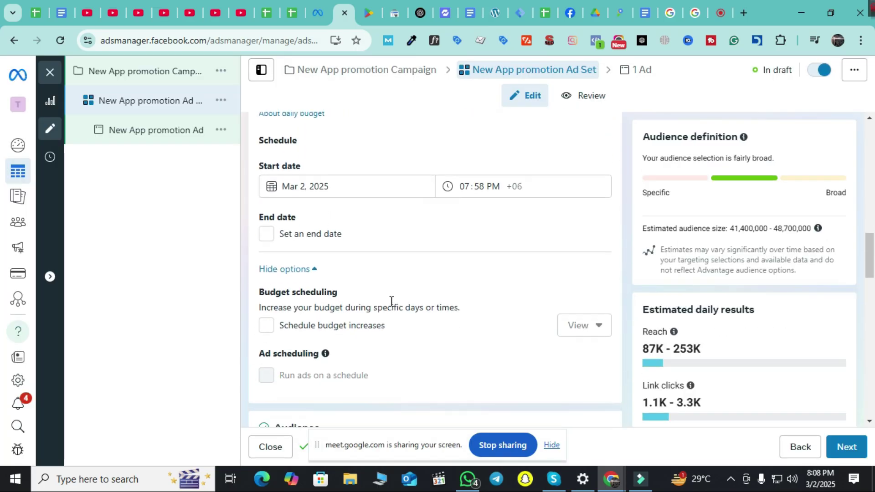
pyautogui.scroll(-1, 391, 301)
pyautogui.scroll(-3, 393, 303)
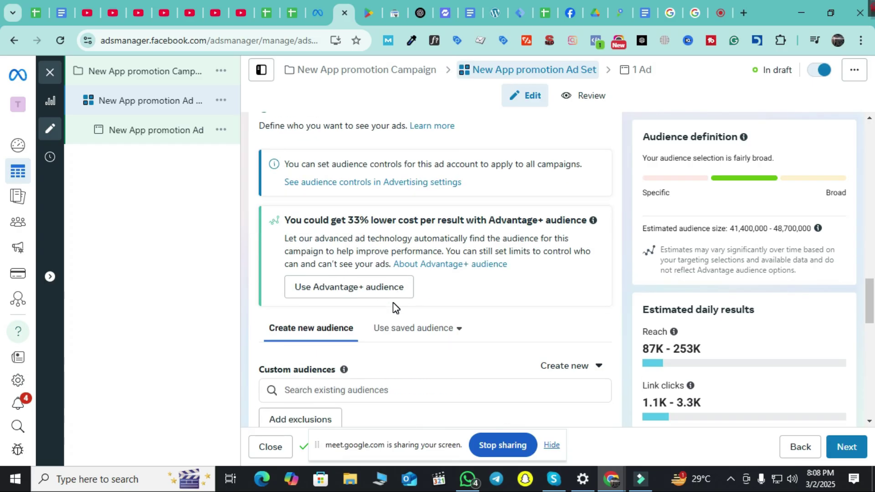
pyautogui.click(461, 331)
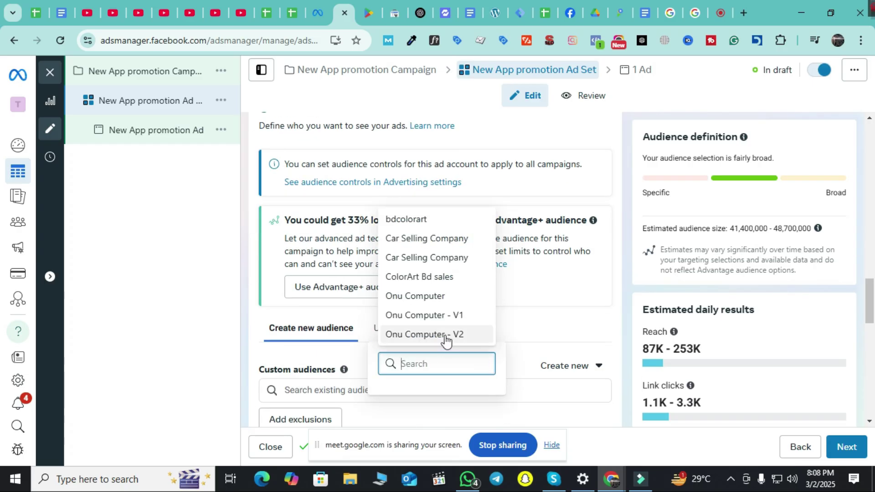
pyautogui.click(459, 331)
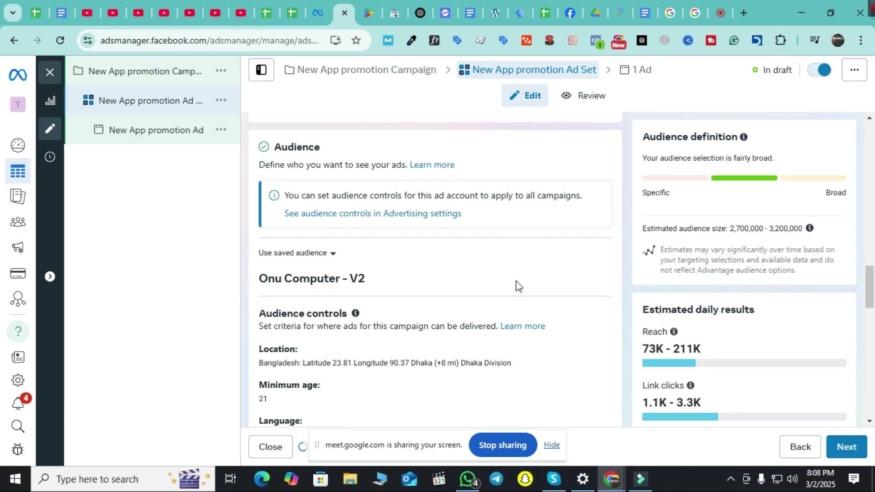
pyautogui.scroll(-8, 519, 286)
pyautogui.scroll(-2, 518, 286)
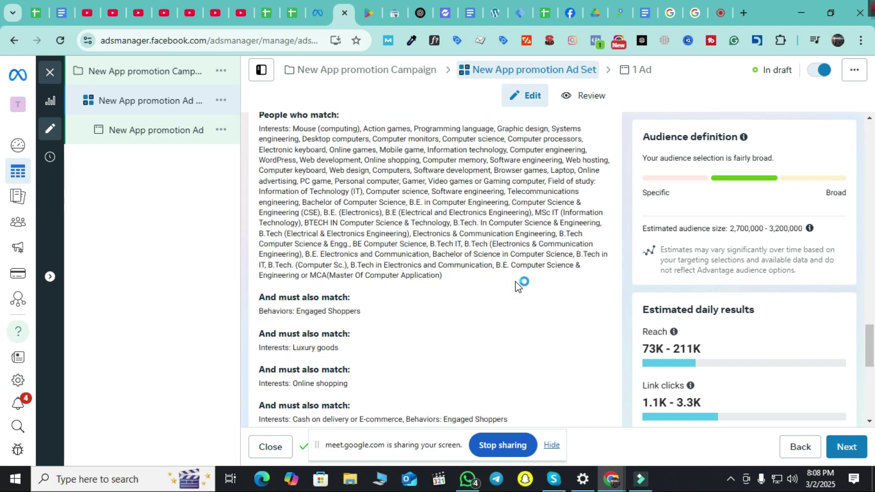
pyautogui.scroll(7, 519, 286)
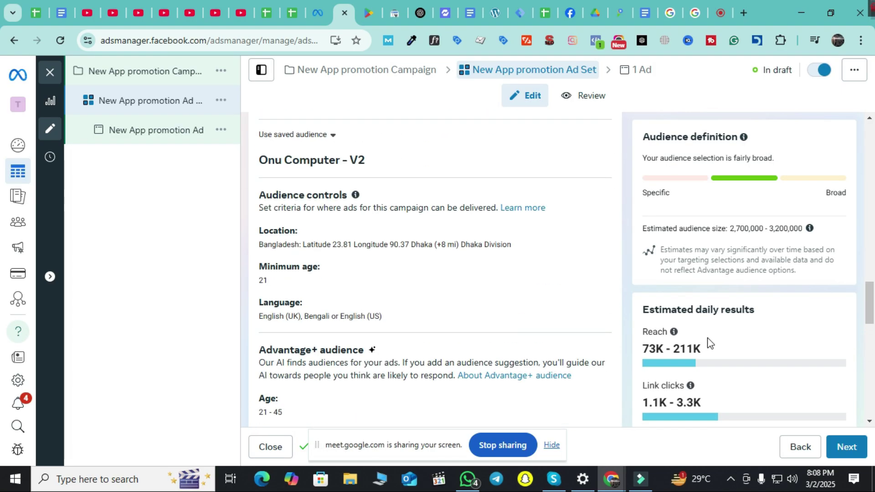
pyautogui.scroll(5, 363, 347)
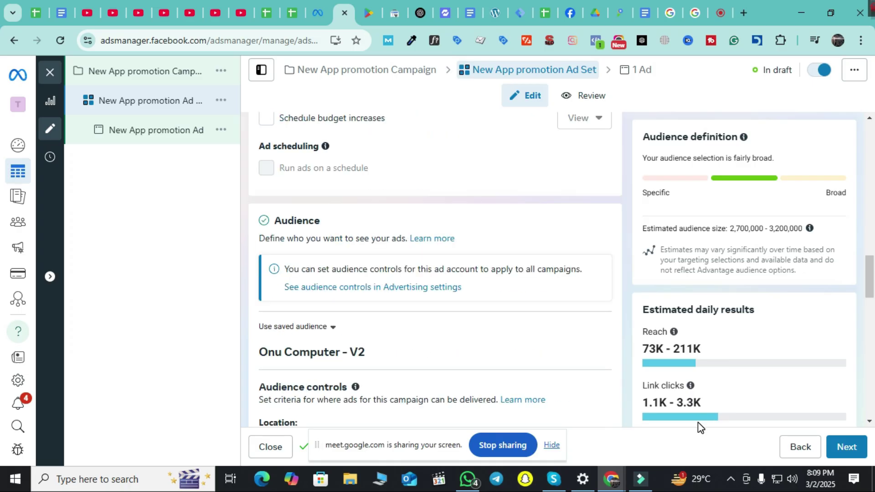
# Set the ad set's daily budget to $3.00
pyautogui.scroll(8, 453, 377)
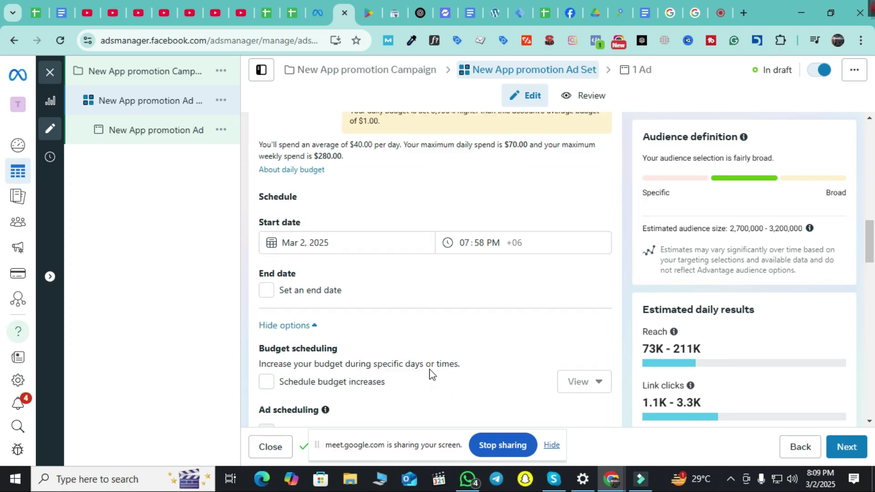
pyautogui.scroll(2, 343, 322)
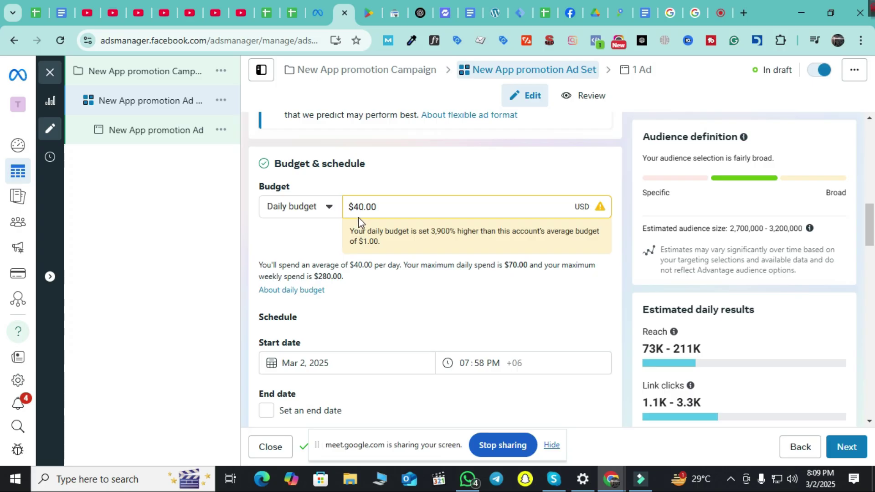
pyautogui.moveTo(363, 210); pyautogui.dragTo(354, 211)
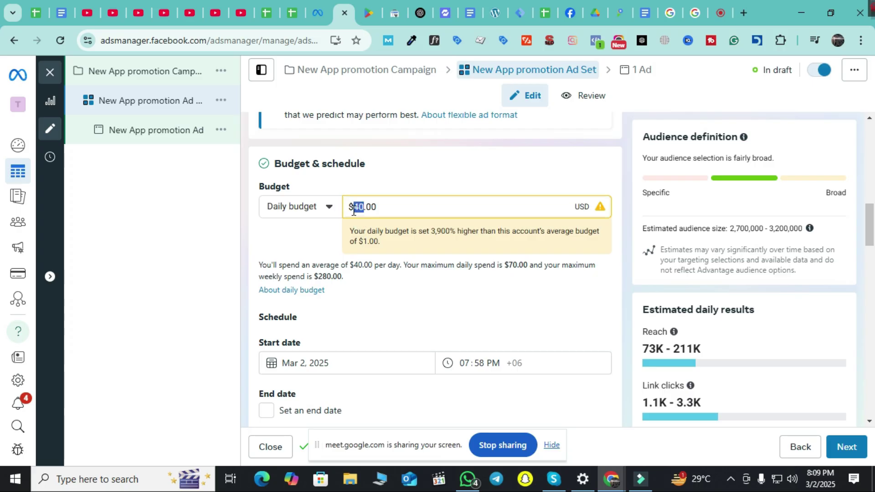
pyautogui.write('3')
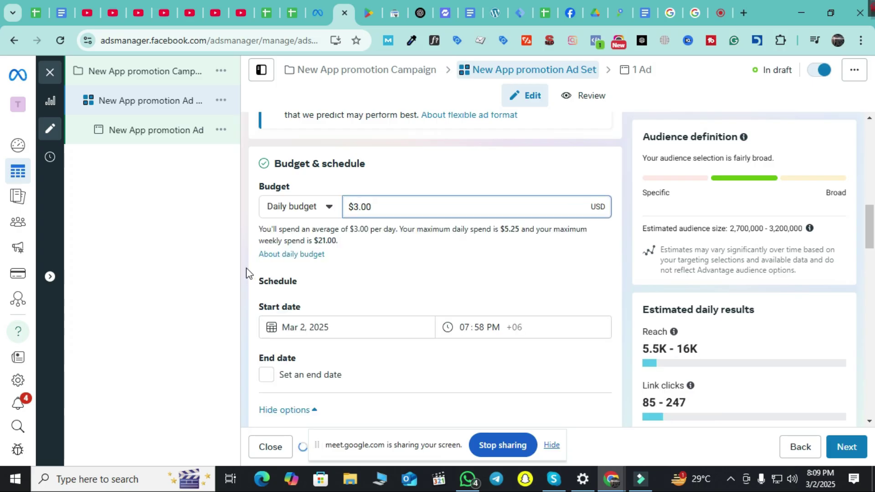
pyautogui.click(178, 282)
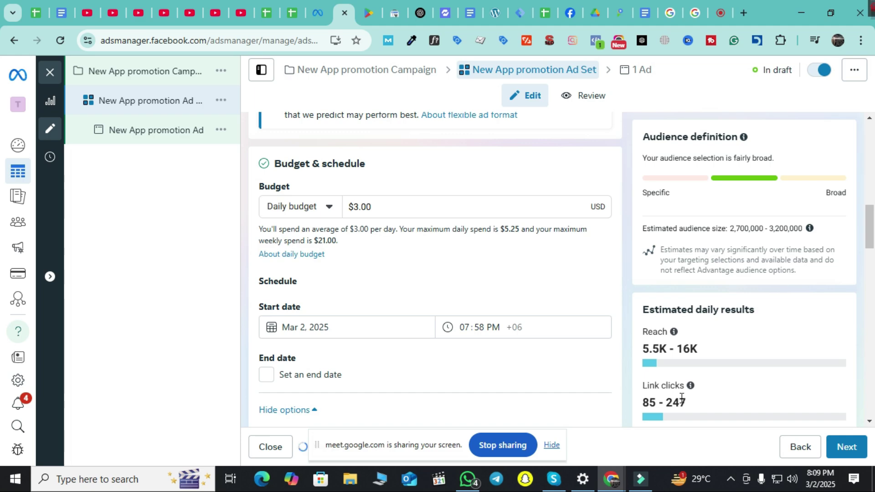
# Change the ad set's placements from Advantage+ placements to Manual placements
pyautogui.scroll(-1, 439, 315)
pyautogui.scroll(-10, 437, 313)
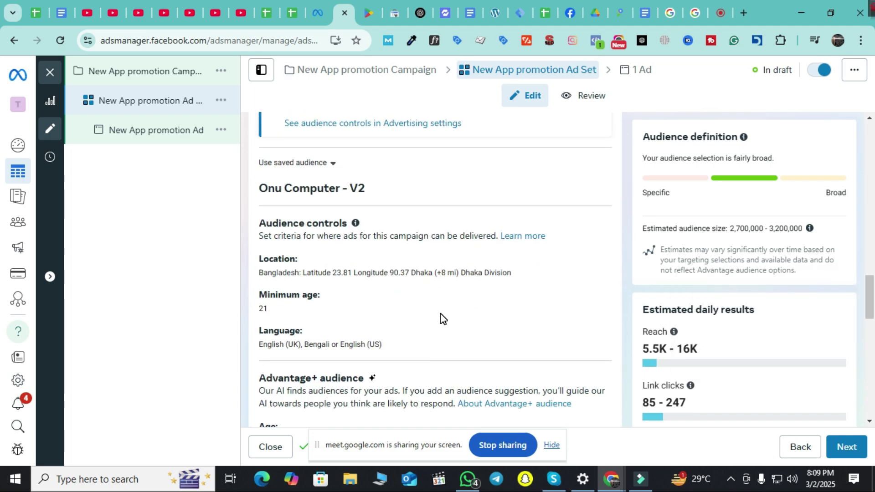
pyautogui.scroll(-15, 440, 313)
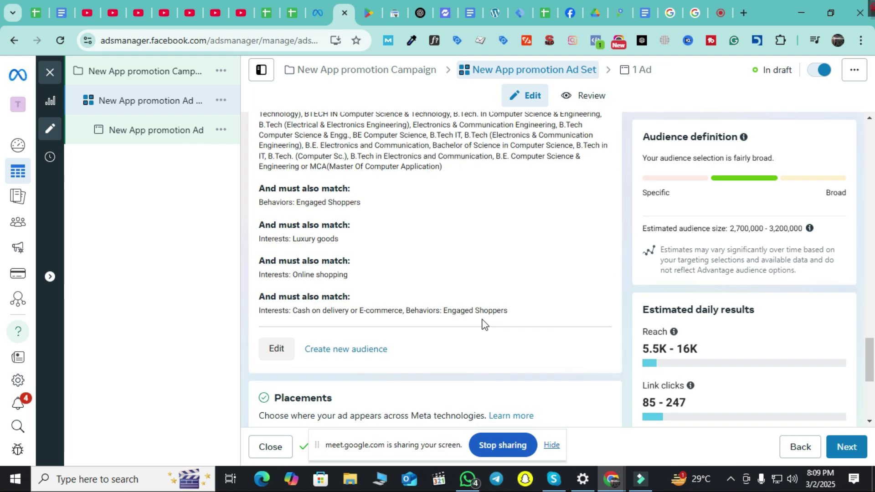
pyautogui.scroll(-4, 483, 310)
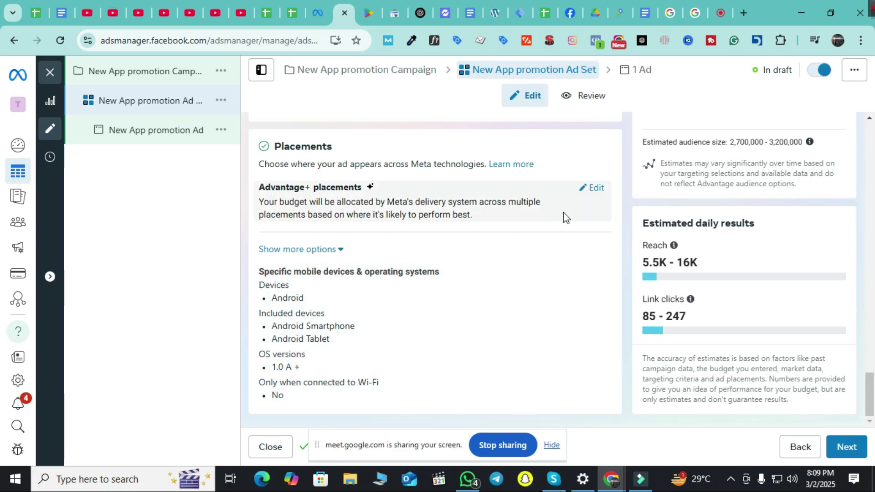
pyautogui.click(593, 190)
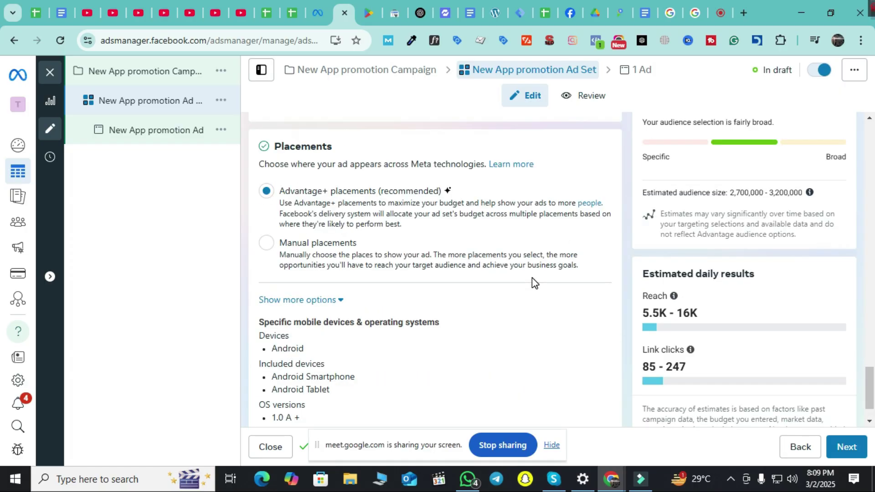
pyautogui.scroll(4, 531, 281)
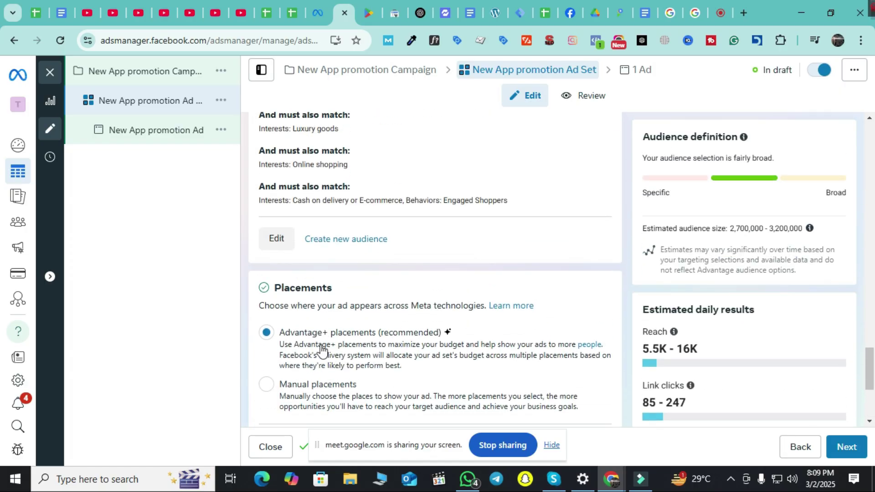
pyautogui.click(268, 389)
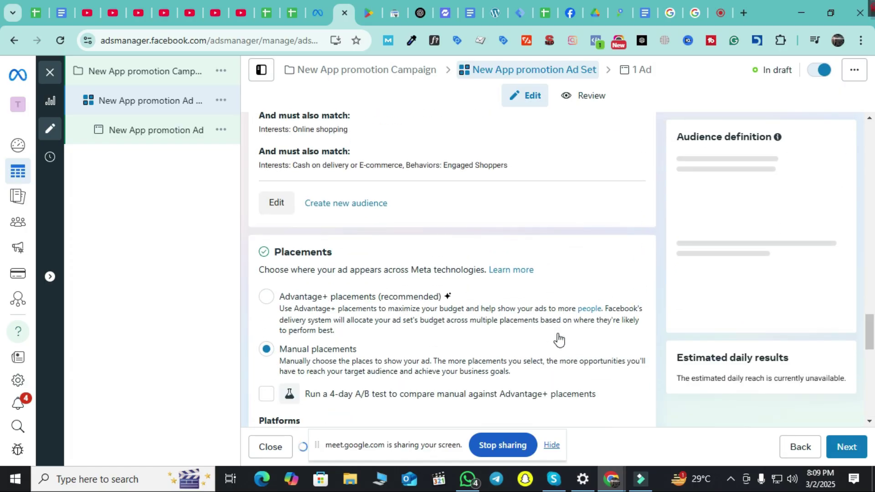
# Exclude the Audience Network and Instagram platforms from the manual placements and review the remaining placement and device settings
pyautogui.scroll(-5, 558, 336)
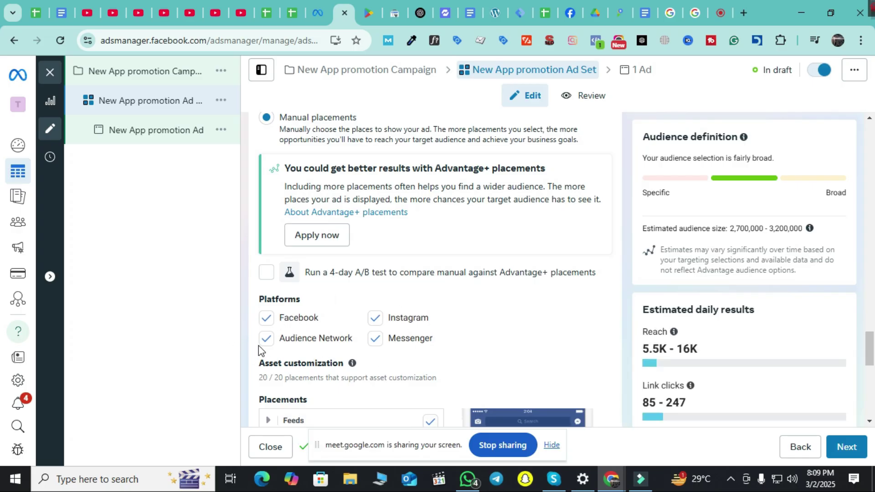
pyautogui.click(266, 340)
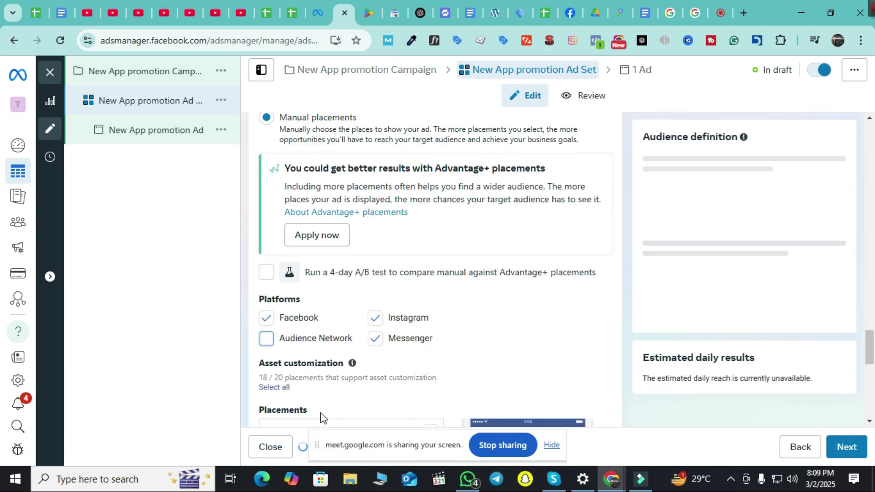
pyautogui.click(374, 321)
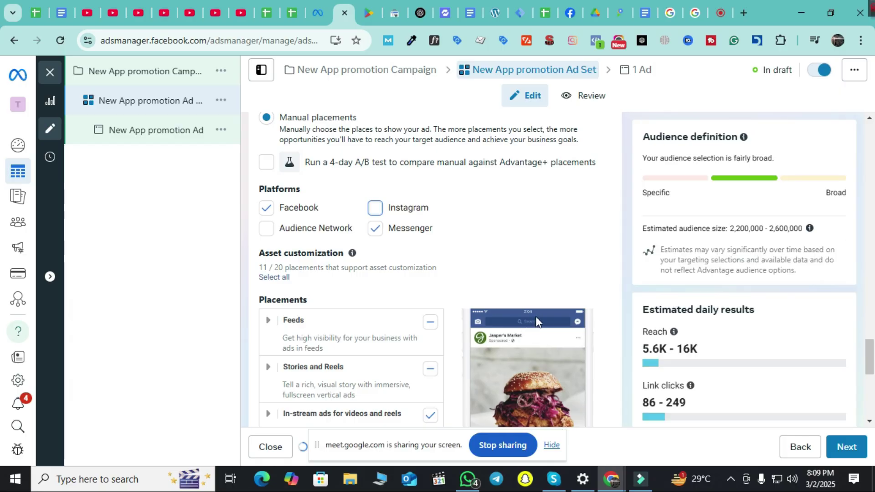
pyautogui.scroll(-8, 453, 363)
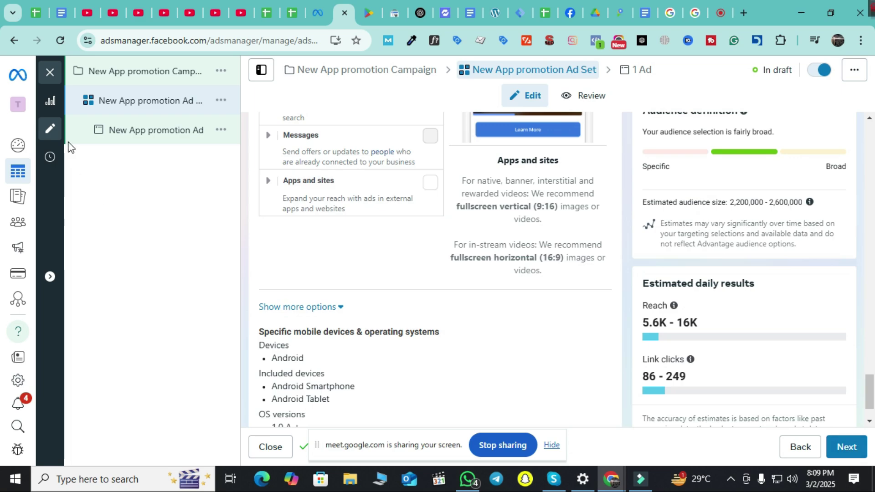
# Continue to the ad level and select Bionic System as the ad's Facebook Page
pyautogui.click(848, 448)
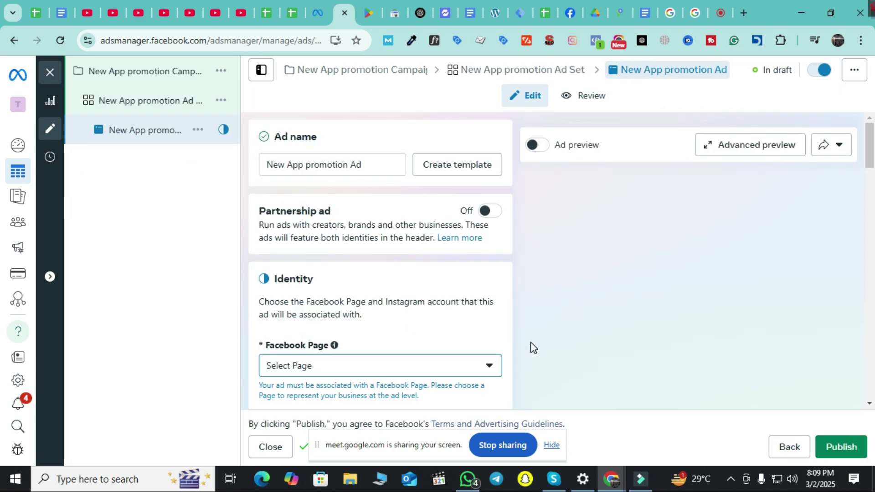
pyautogui.moveTo(380, 167); pyautogui.dragTo(228, 162)
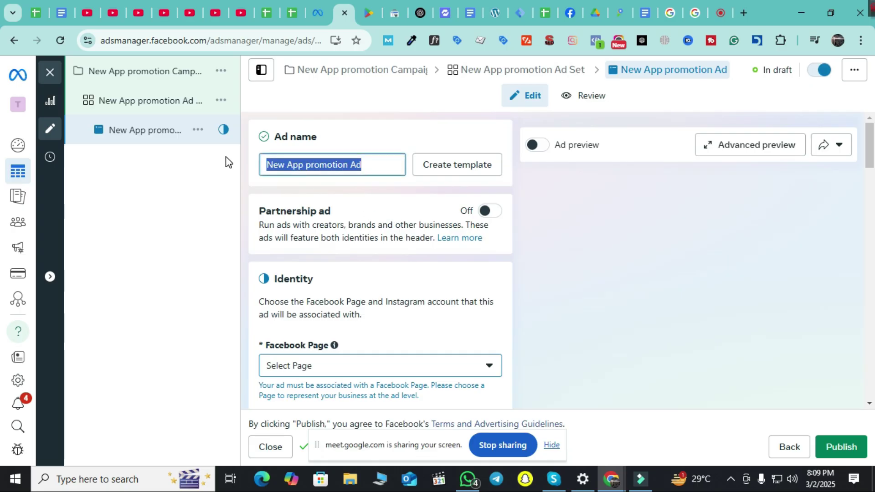
pyautogui.scroll(-3, 357, 332)
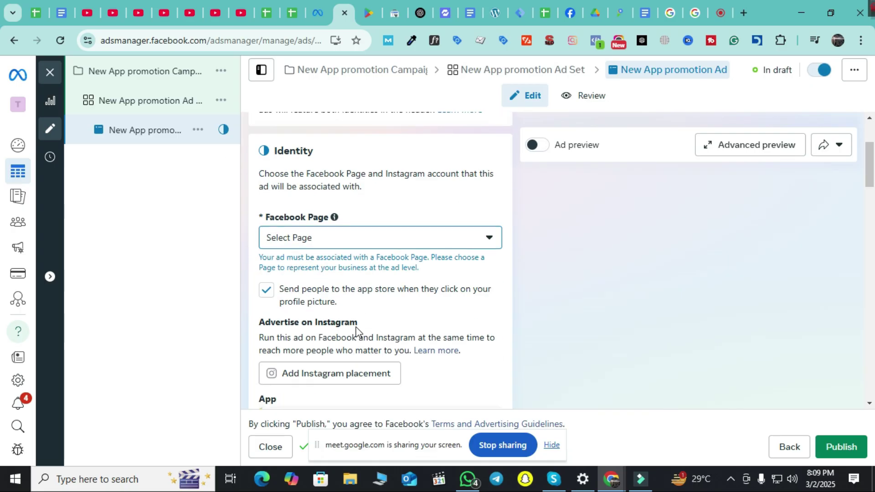
pyautogui.click(395, 246)
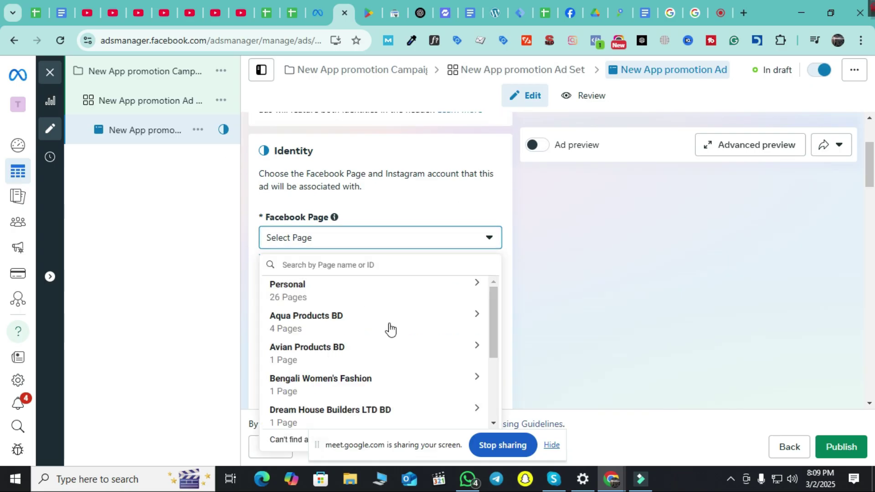
pyautogui.click(363, 299)
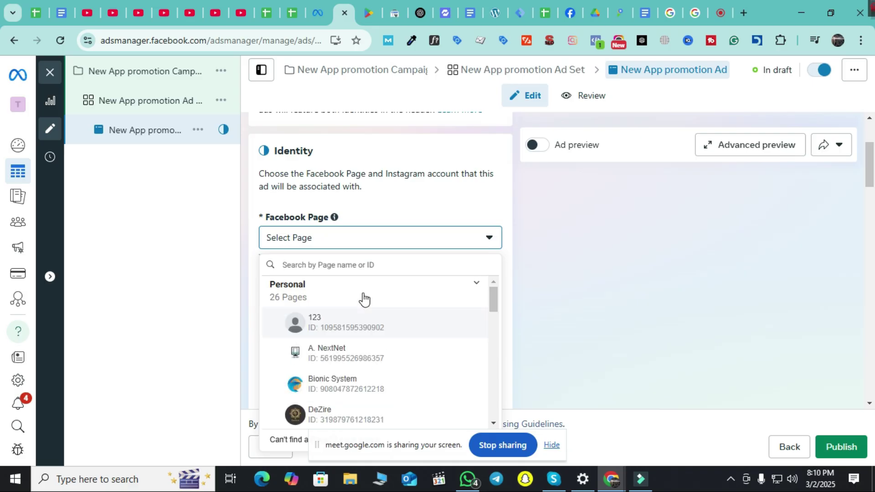
pyautogui.click(358, 386)
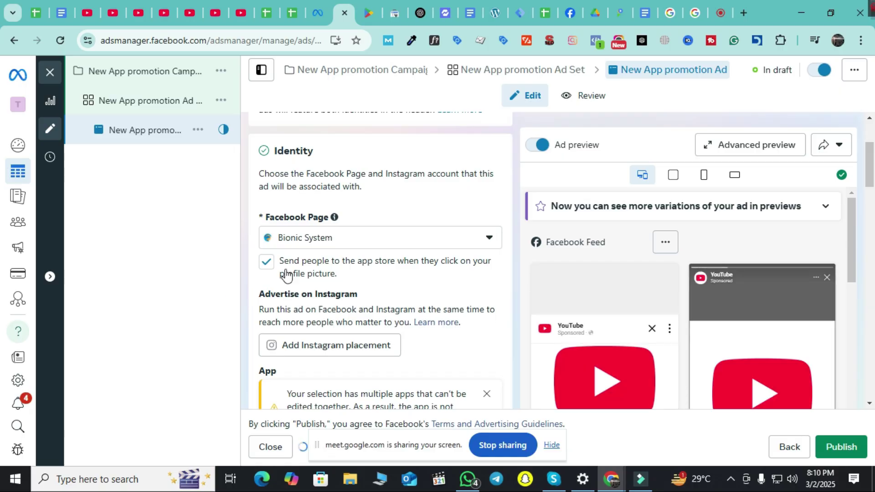
# Review the ad's Instagram and app settings and dismiss the notice about multiple apps
pyautogui.scroll(-3, 287, 275)
pyautogui.scroll(-3, 795, 321)
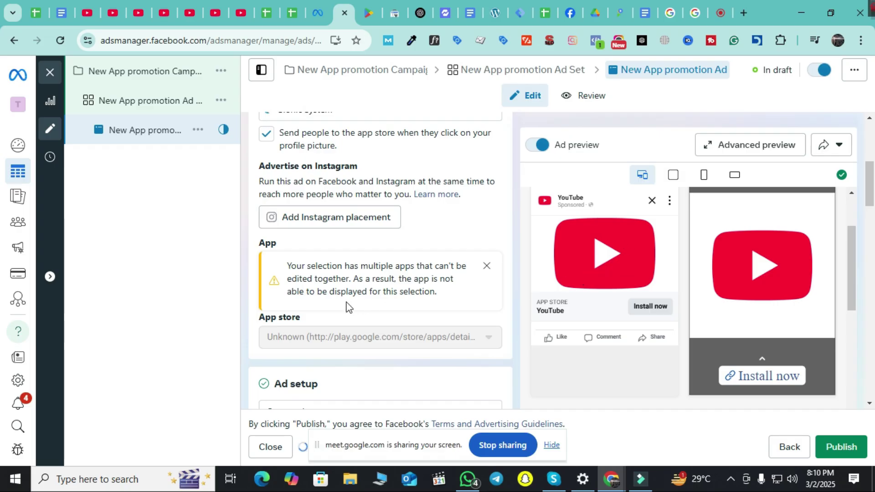
pyautogui.scroll(-3, 340, 304)
pyautogui.scroll(3, 338, 303)
pyautogui.click(486, 268)
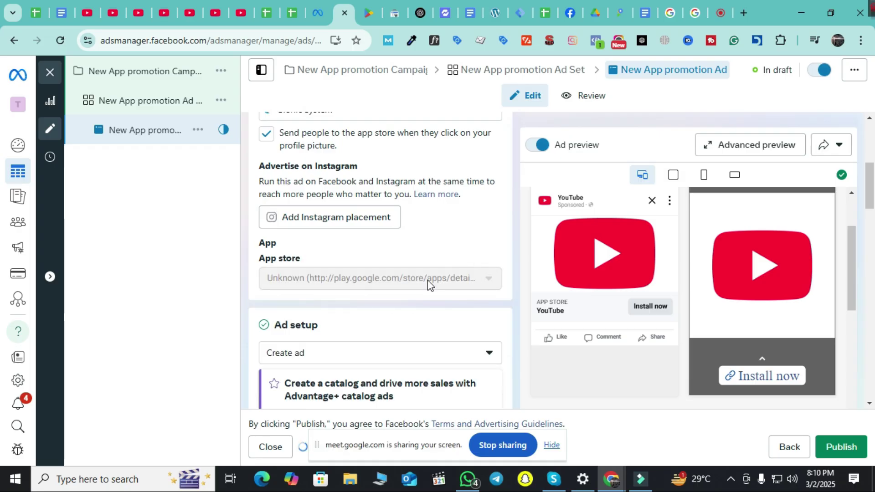
# Examine the ad's identity, app store, catalog suggestion, creative source and format settings
pyautogui.scroll(1, 328, 305)
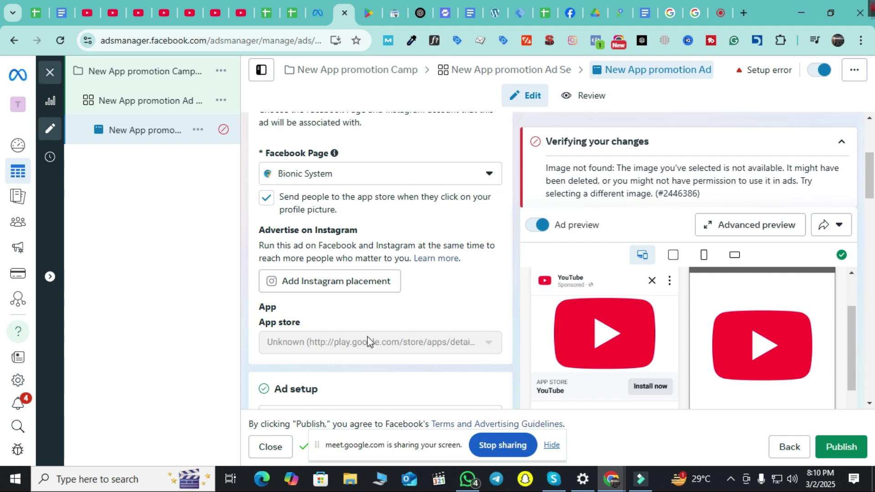
pyautogui.scroll(-2, 397, 304)
pyautogui.scroll(3, 369, 288)
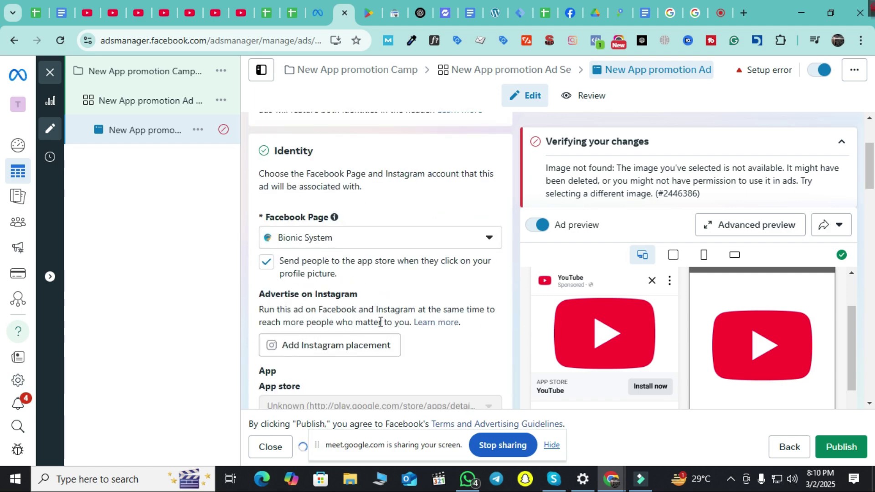
pyautogui.scroll(-1, 385, 333)
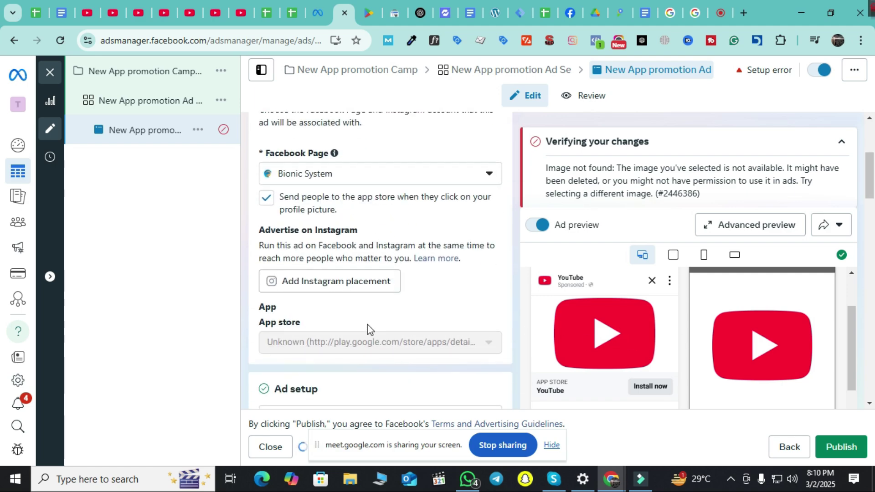
pyautogui.scroll(-3, 404, 311)
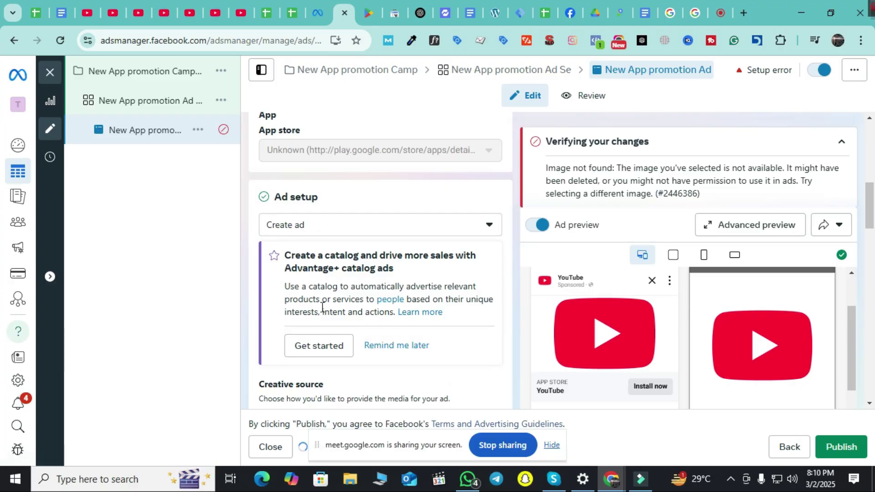
pyautogui.scroll(-1, 386, 273)
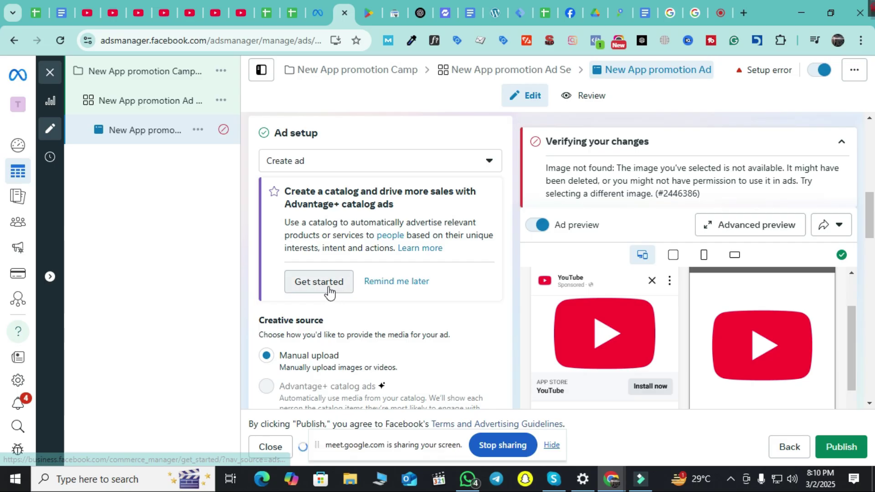
pyautogui.scroll(-2, 336, 287)
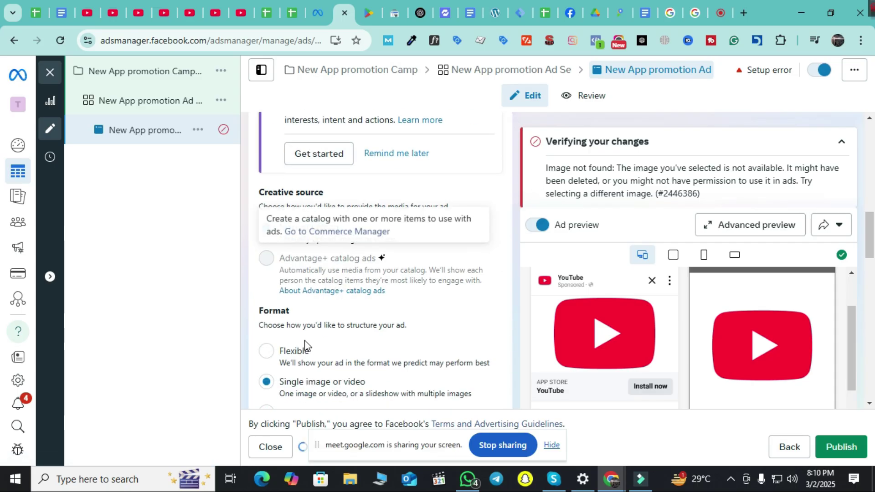
pyautogui.scroll(1, 329, 214)
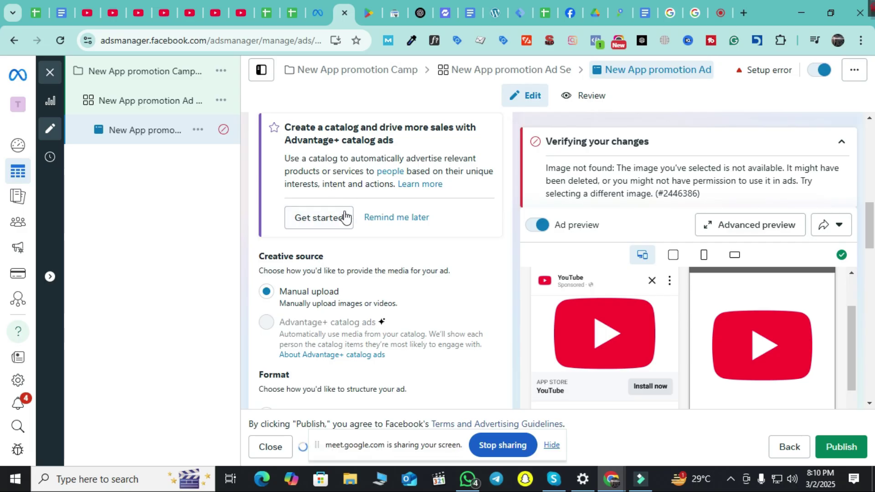
pyautogui.scroll(-2, 351, 245)
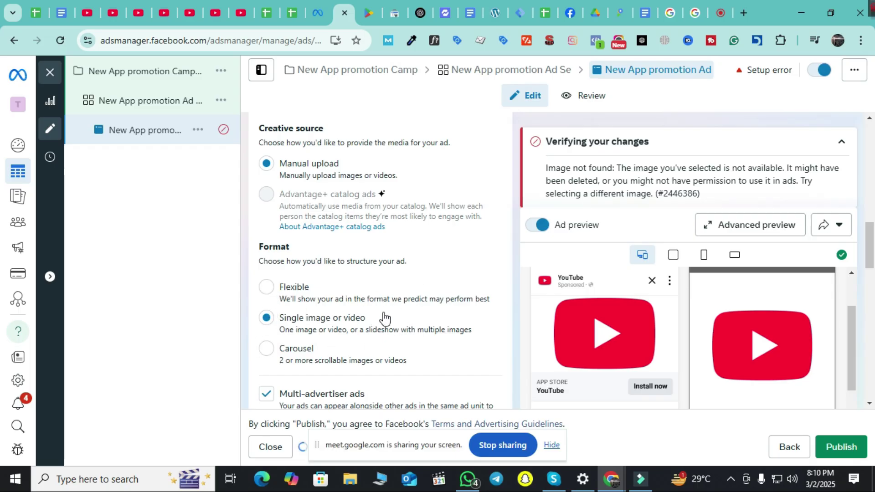
pyautogui.scroll(4, 406, 362)
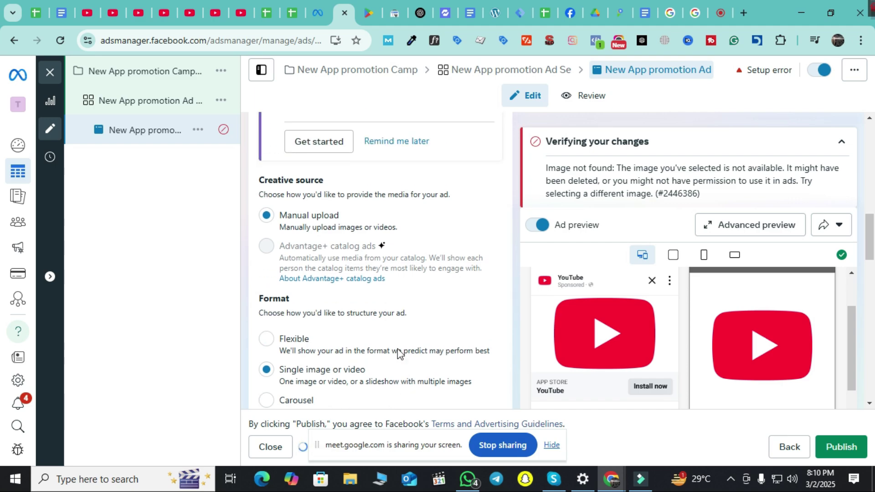
# Check the Commerce Manager catalog start page and postpone the Advantage+ catalog ads suggestion in the ad setup
pyautogui.click(326, 281)
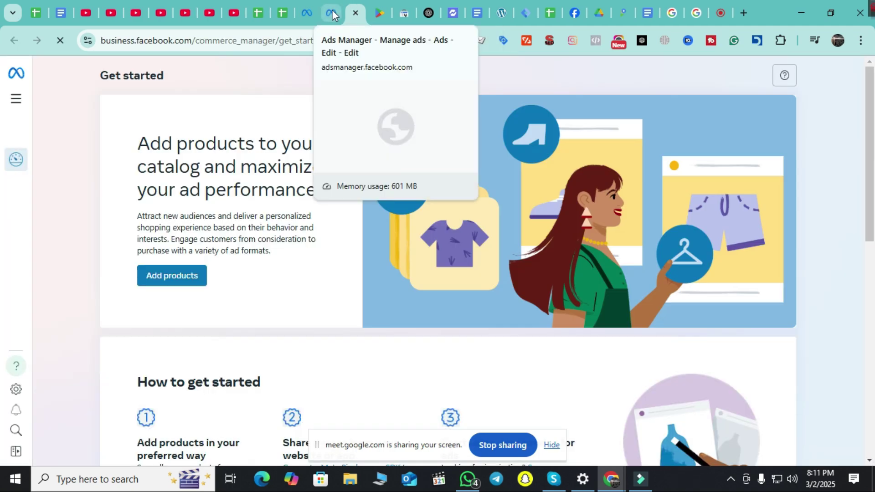
pyautogui.click(331, 13)
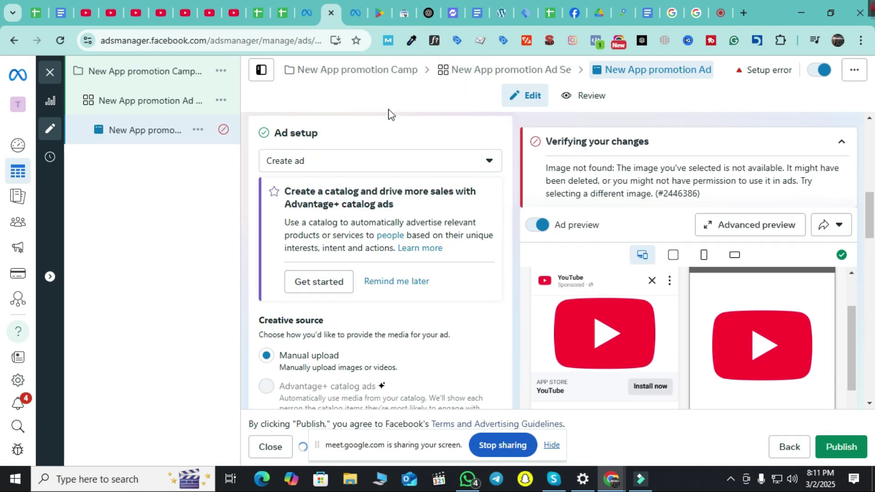
pyautogui.click(415, 281)
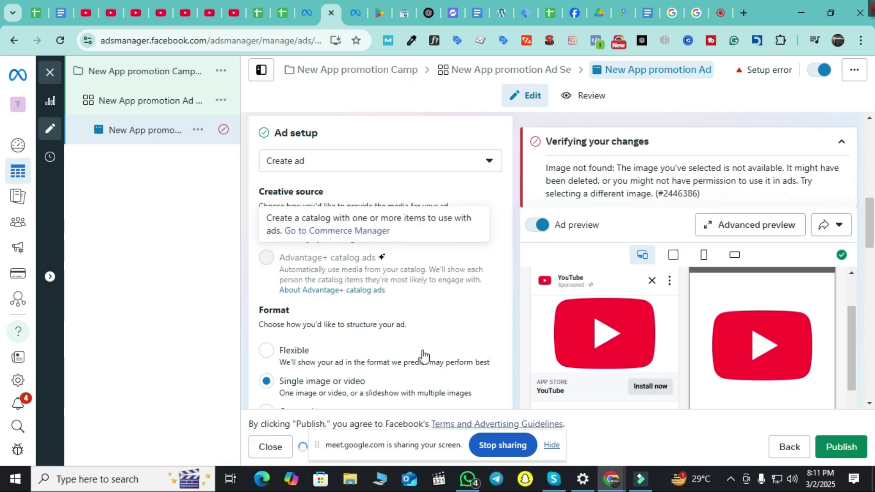
pyautogui.click(356, 13)
pyautogui.click(357, 13)
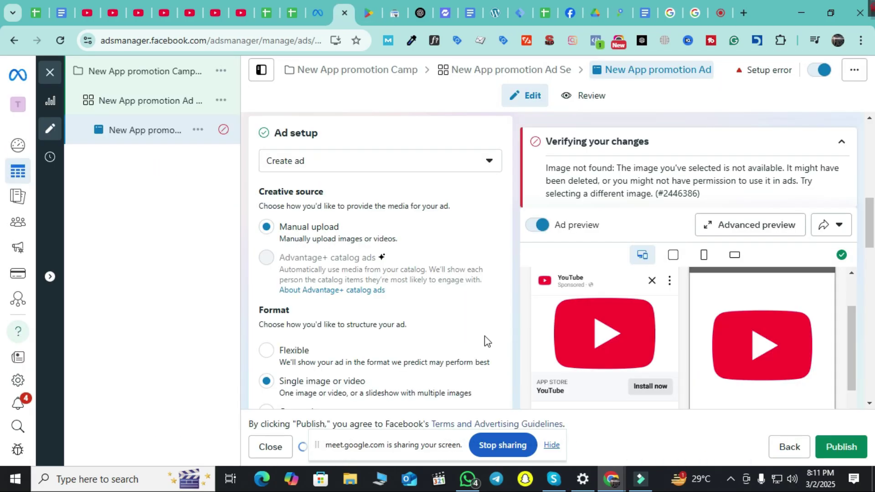
# Examine the ad's settings from name to destination, including the additional ad setup options with the optional schedule
pyautogui.scroll(-5, 441, 279)
pyautogui.scroll(-1, 432, 278)
pyautogui.scroll(9, 432, 278)
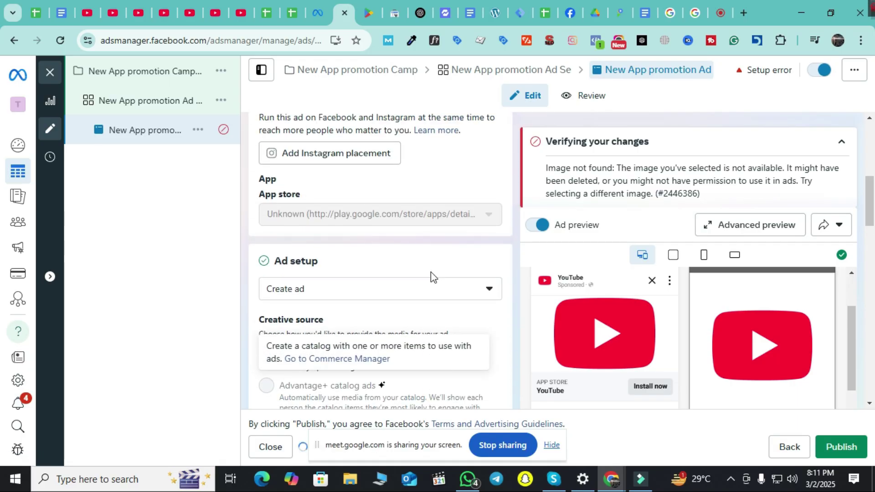
pyautogui.scroll(8, 431, 273)
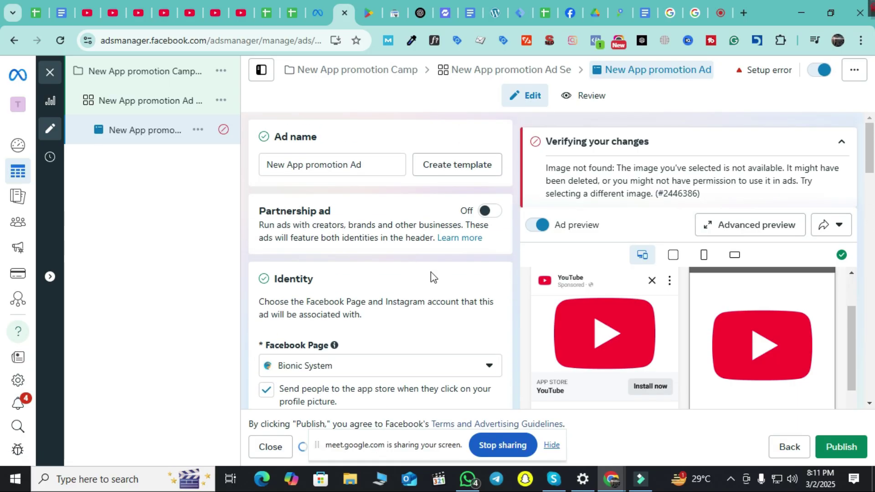
pyautogui.scroll(-3, 431, 277)
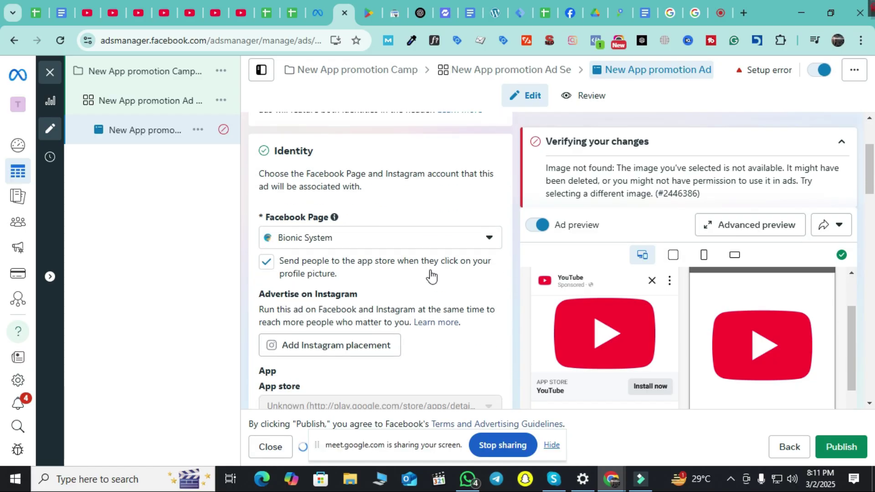
pyautogui.scroll(-9, 432, 276)
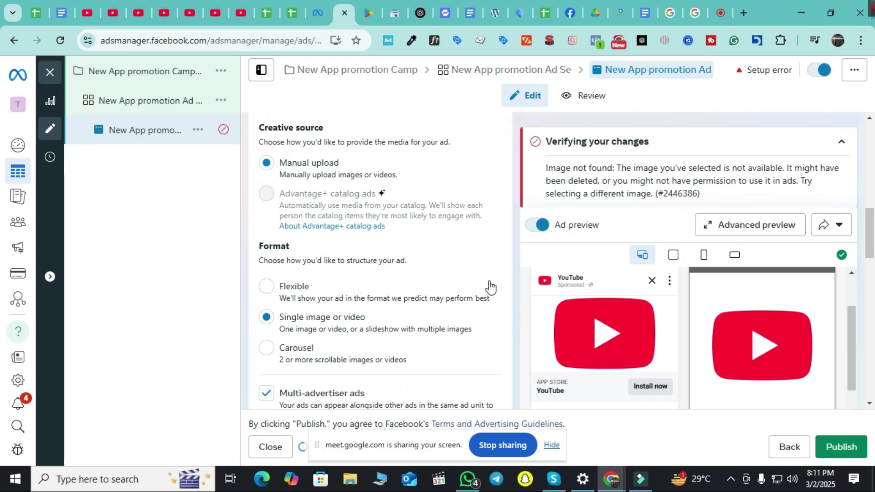
pyautogui.scroll(-6, 369, 292)
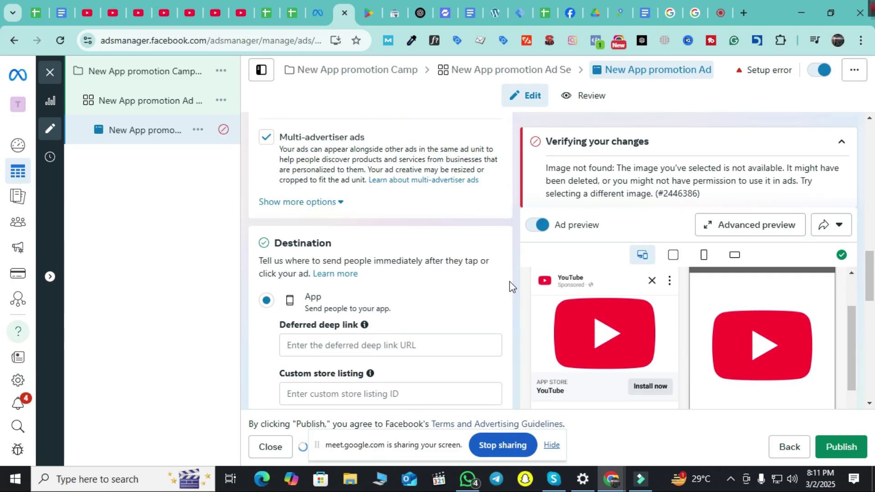
pyautogui.click(334, 204)
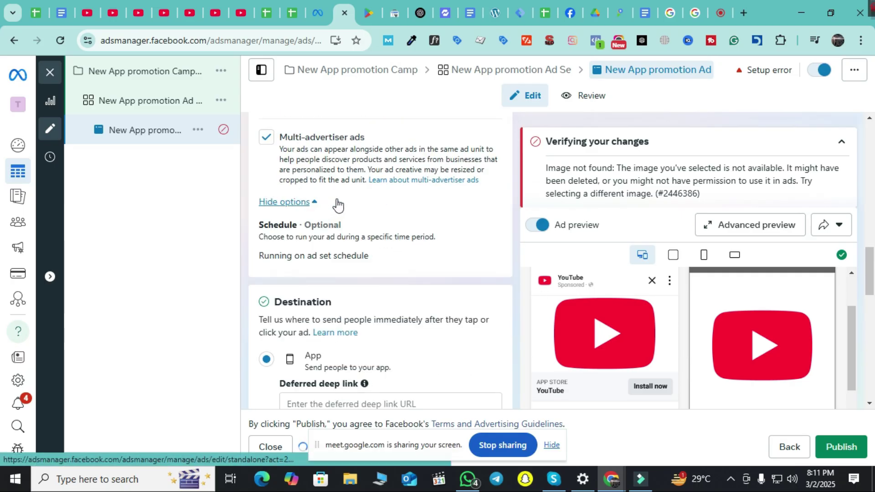
pyautogui.scroll(3, 401, 273)
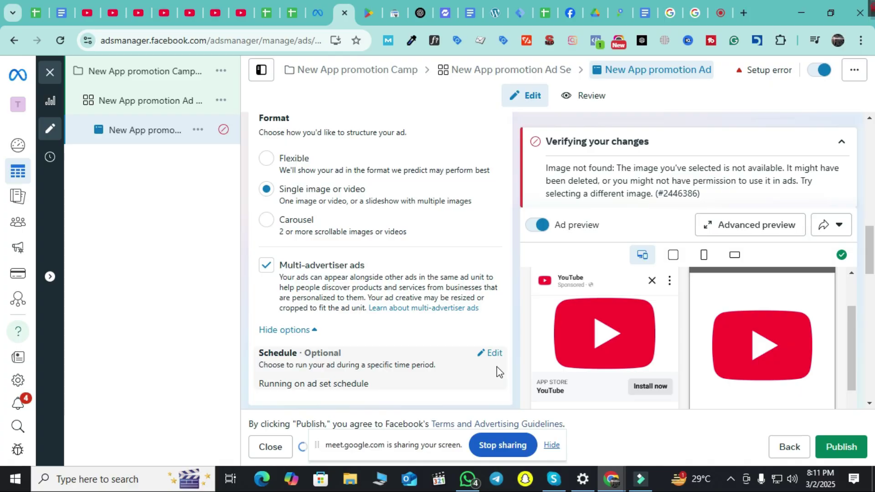
pyautogui.scroll(4, 456, 356)
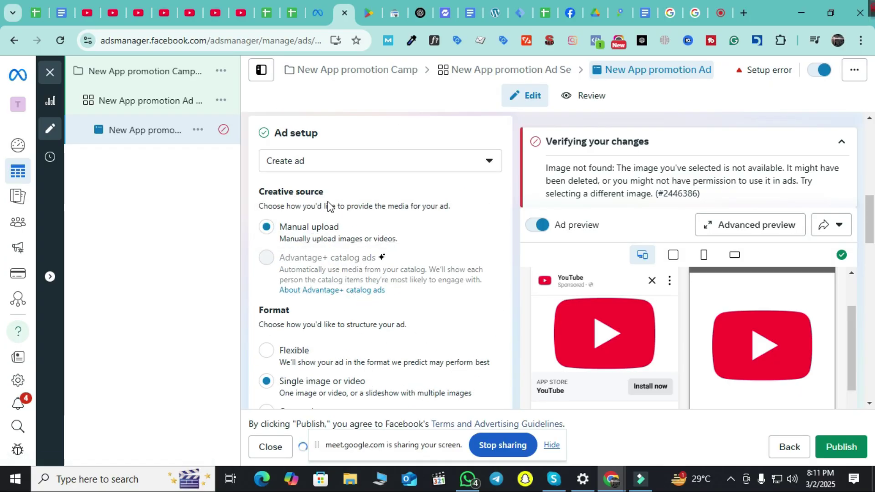
# Keep Create ad as the ad setup method
pyautogui.scroll(1, 408, 325)
pyautogui.click(423, 219)
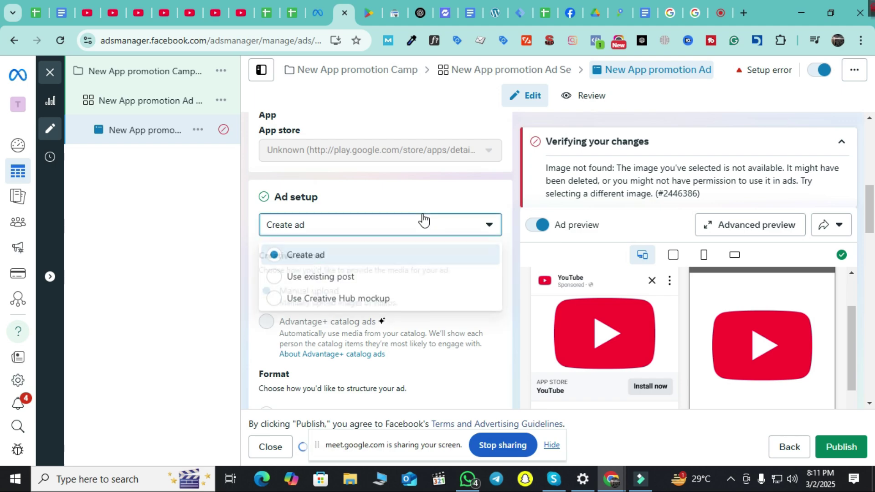
pyautogui.click(417, 253)
# Review the ad's destination options and start setting up its creative as an image ad
pyautogui.scroll(-5, 416, 338)
pyautogui.scroll(-8, 419, 342)
pyautogui.scroll(-1, 419, 340)
pyautogui.click(343, 304)
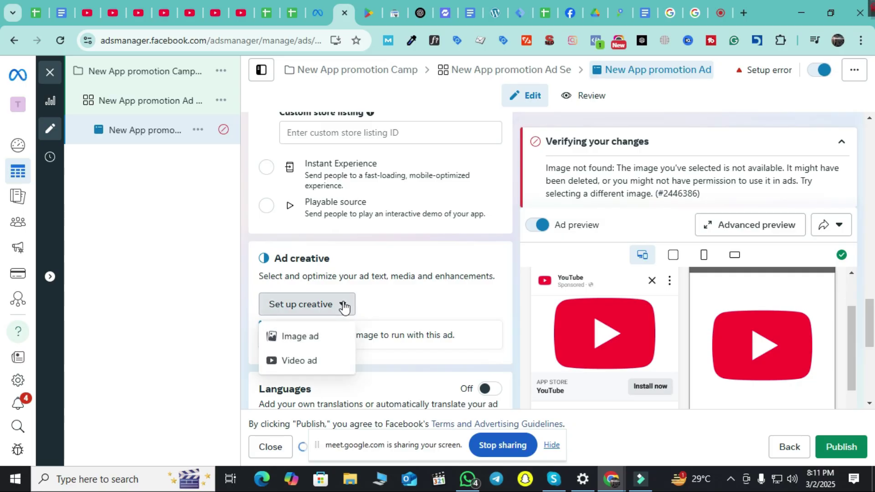
pyautogui.click(186, 306)
pyautogui.scroll(1, 359, 304)
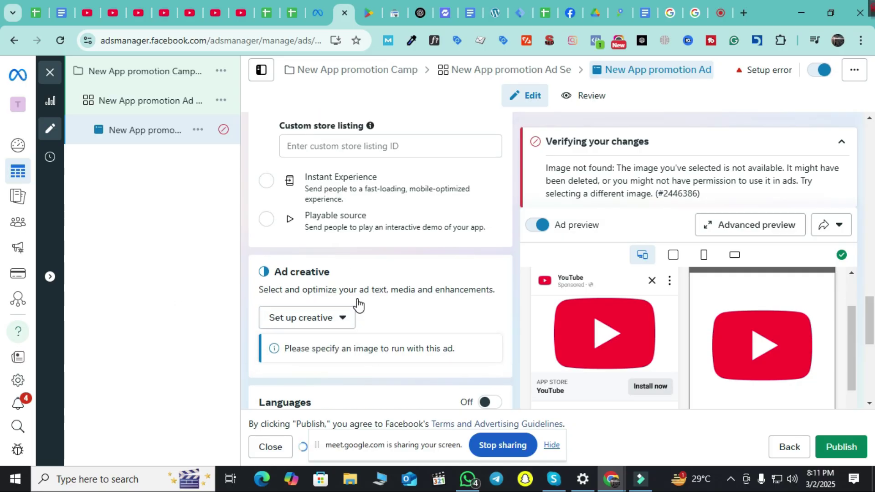
pyautogui.scroll(2, 374, 332)
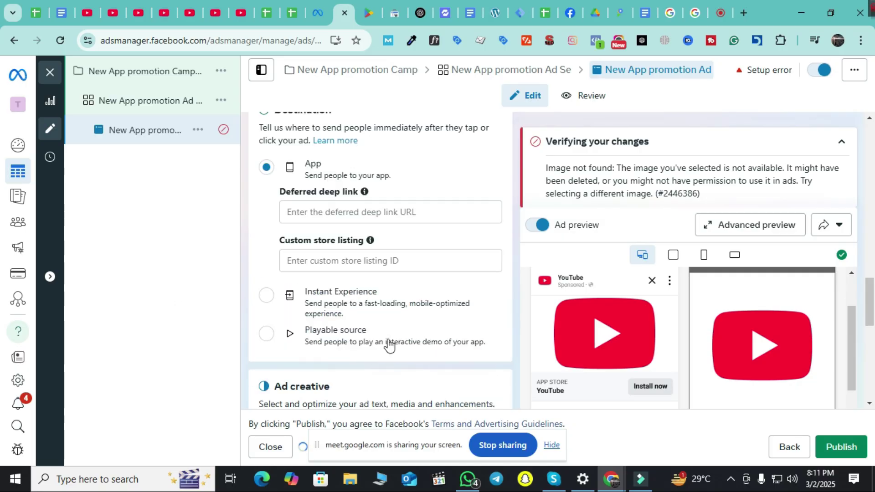
pyautogui.scroll(-2, 399, 344)
pyautogui.click(341, 304)
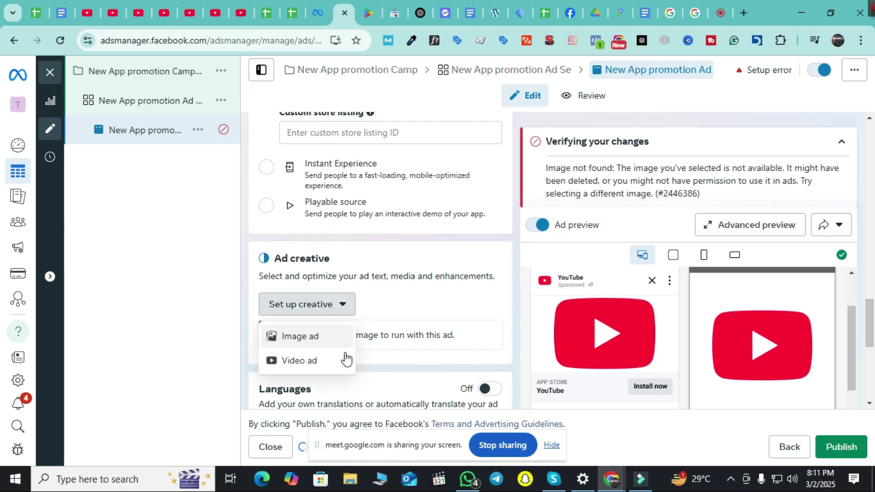
pyautogui.click(308, 336)
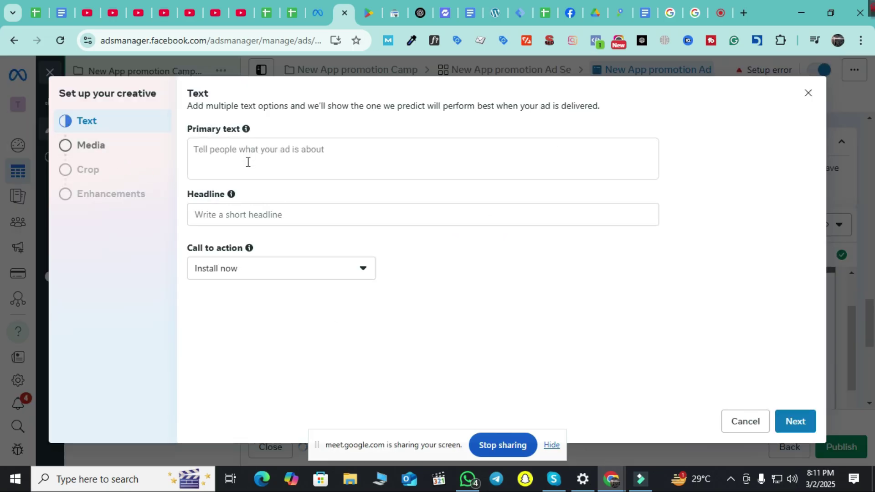
# Fill the ad's primary text with a row of repeated letters a and its headline with repeated letters d as placeholders
pyautogui.click(248, 163)
pyautogui.write('aaaaaaaaaaaaaaaaaaaa')
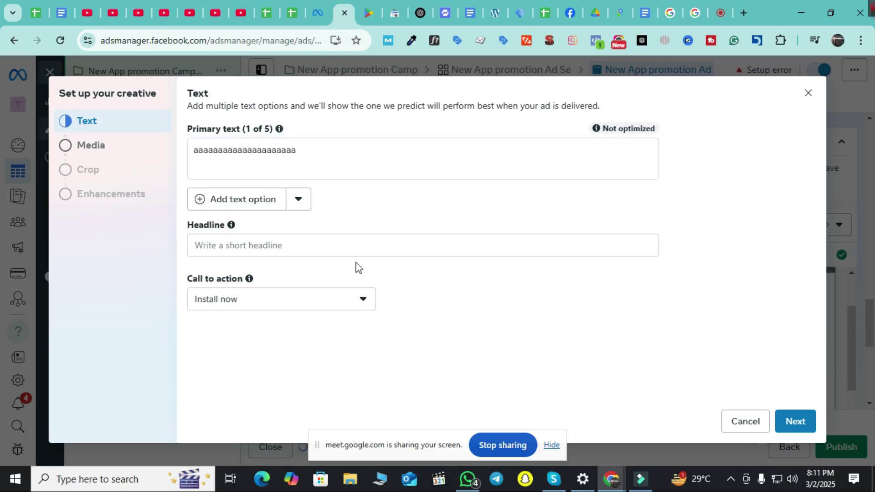
pyautogui.click(354, 242)
pyautogui.write('dddddddddddddddddddddddd')
pyautogui.click(498, 308)
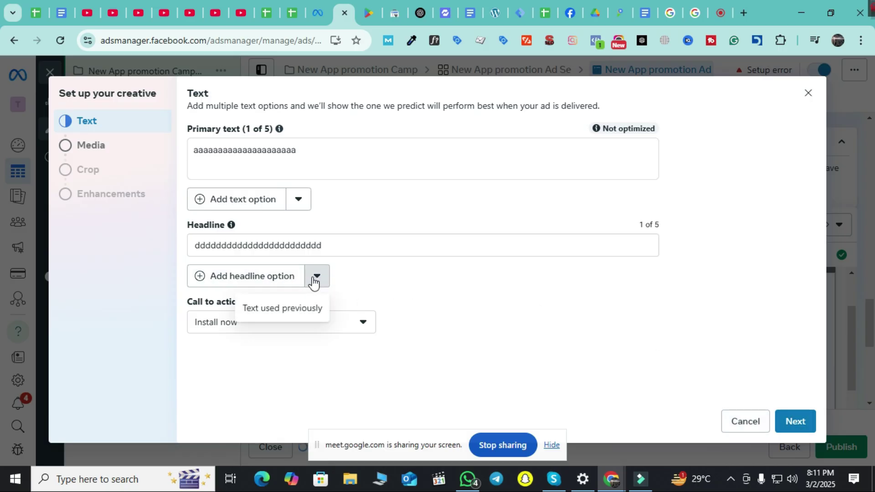
# Review the call to action choices, keep Install now, and continue to the creative's media selection
pyautogui.click(358, 323)
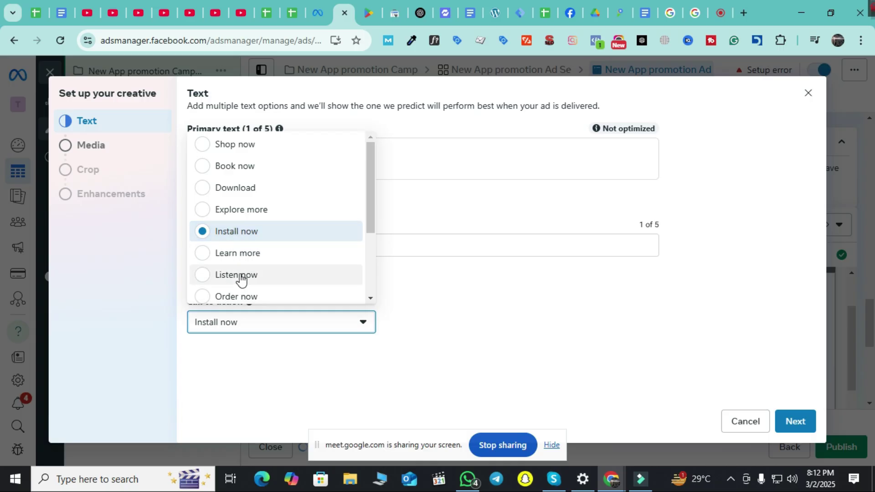
pyautogui.scroll(-3, 239, 275)
pyautogui.scroll(3, 242, 278)
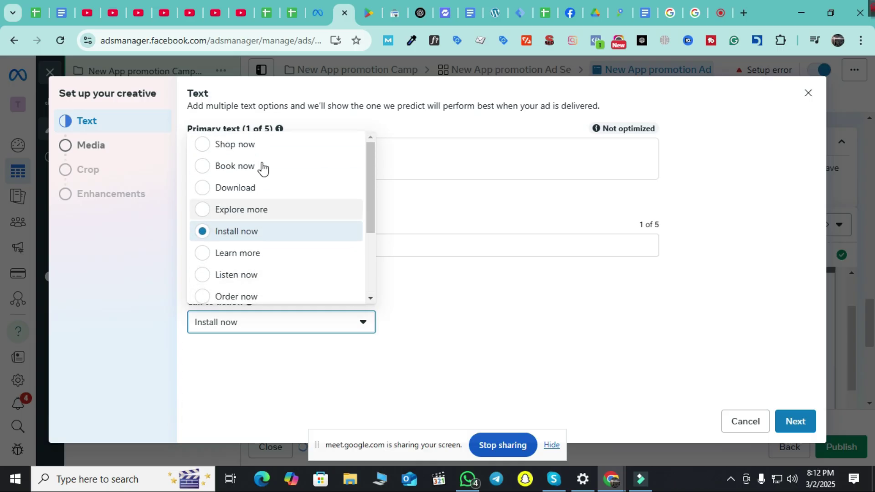
pyautogui.click(578, 340)
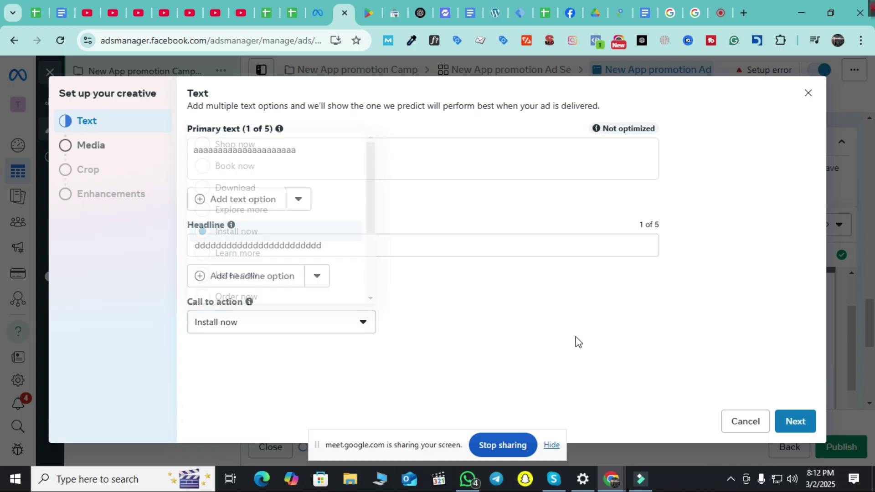
pyautogui.click(795, 422)
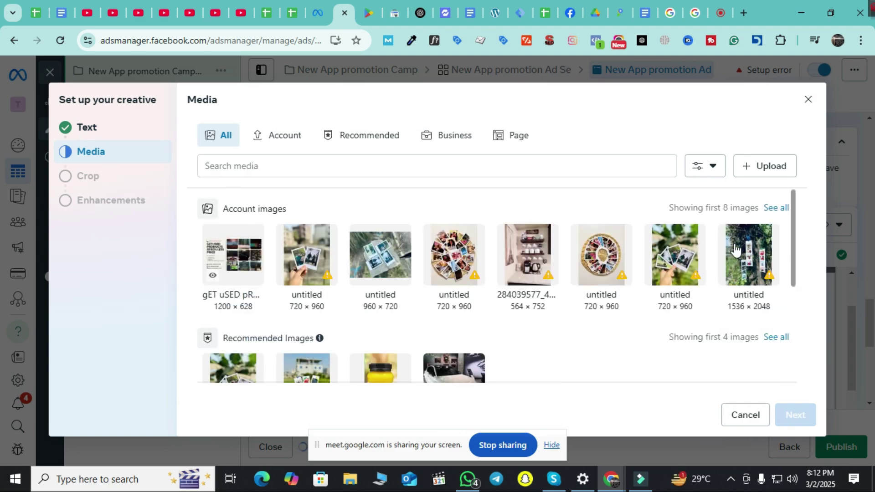
# Use the second account image (720 × 960, hand holding two photos) with original crops and default enhancements, and finish the creative setup
pyautogui.click(304, 245)
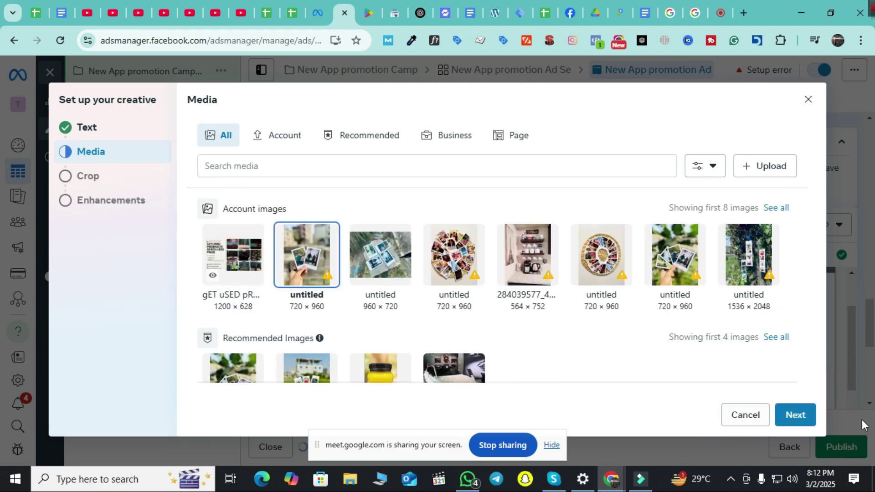
pyautogui.click(804, 418)
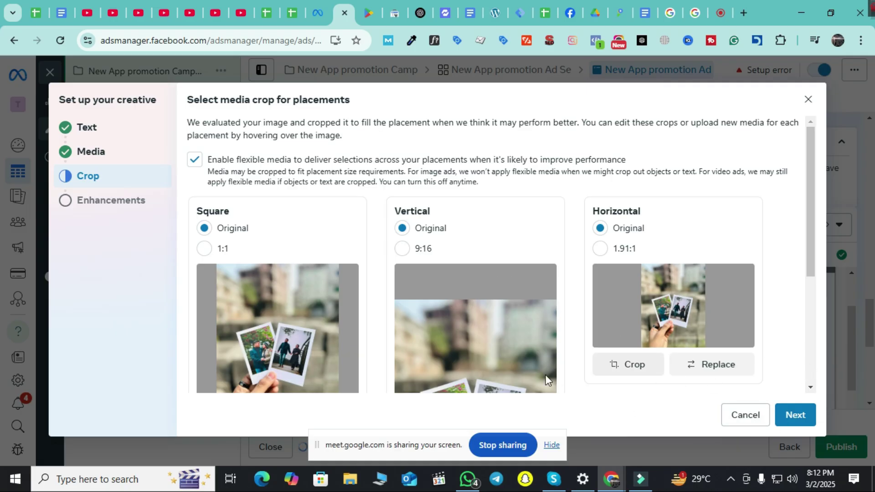
pyautogui.click(789, 418)
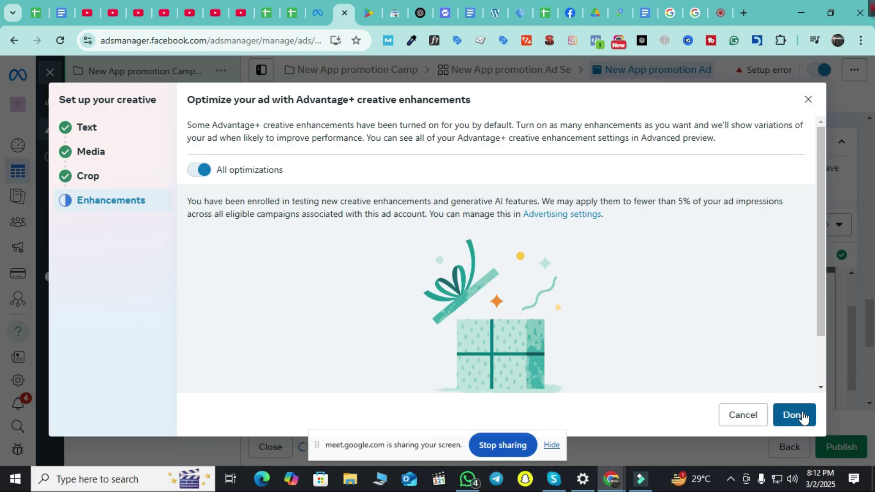
pyautogui.click(803, 416)
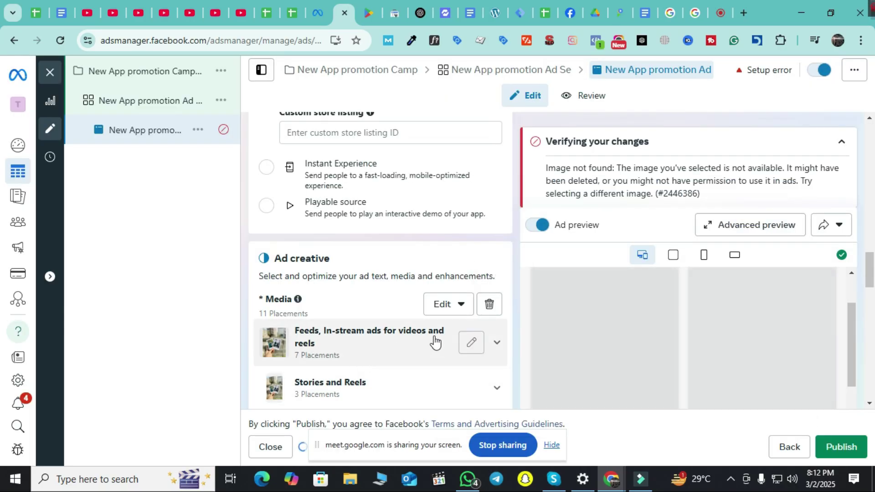
# Examine the ad's creative settings, from placement media, texts and call to action to info labels and Advantage+ creative, and return to the destination
pyautogui.scroll(4, 395, 351)
pyautogui.scroll(-4, 364, 308)
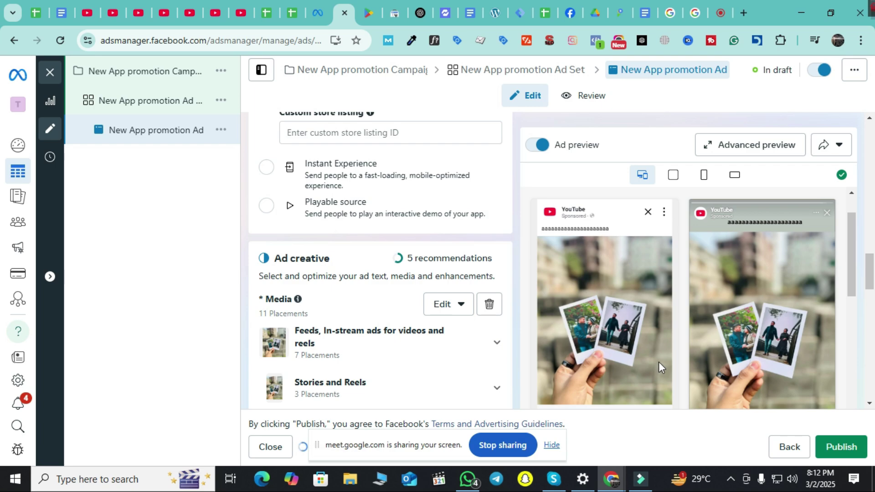
pyautogui.scroll(-3, 370, 314)
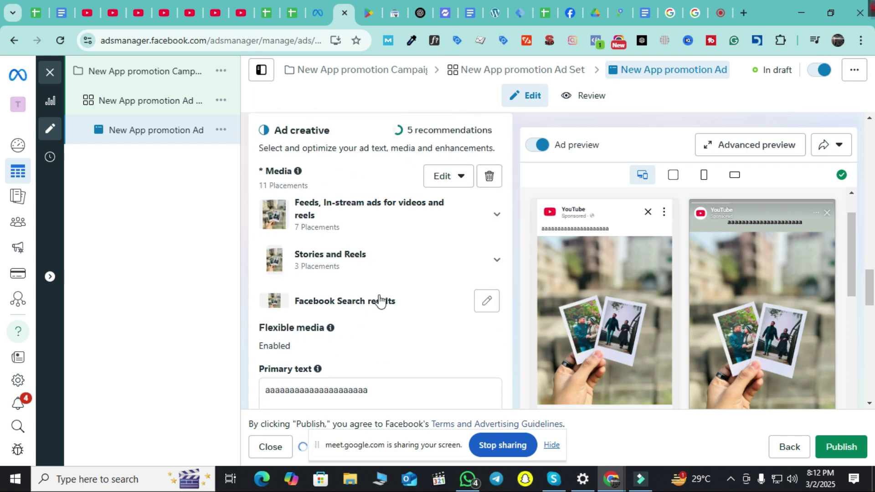
pyautogui.scroll(-3, 382, 296)
pyautogui.scroll(-4, 382, 298)
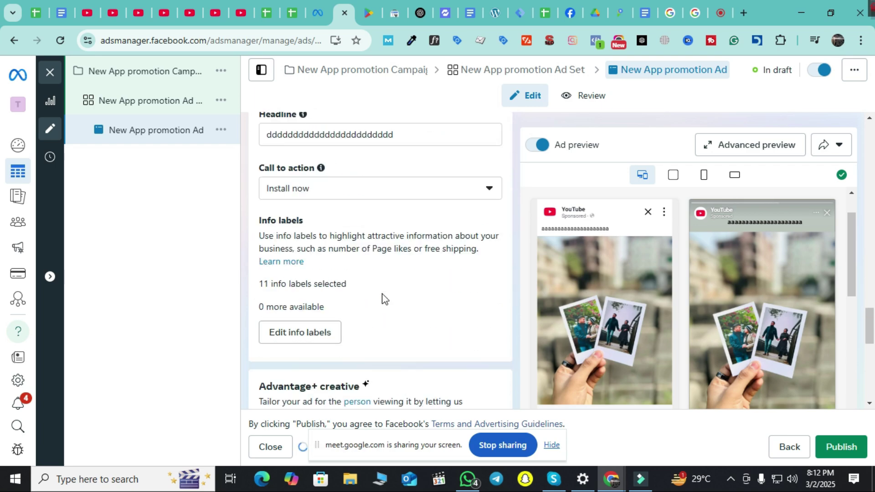
pyautogui.scroll(-3, 350, 292)
pyautogui.scroll(2, 352, 292)
pyautogui.scroll(-3, 352, 292)
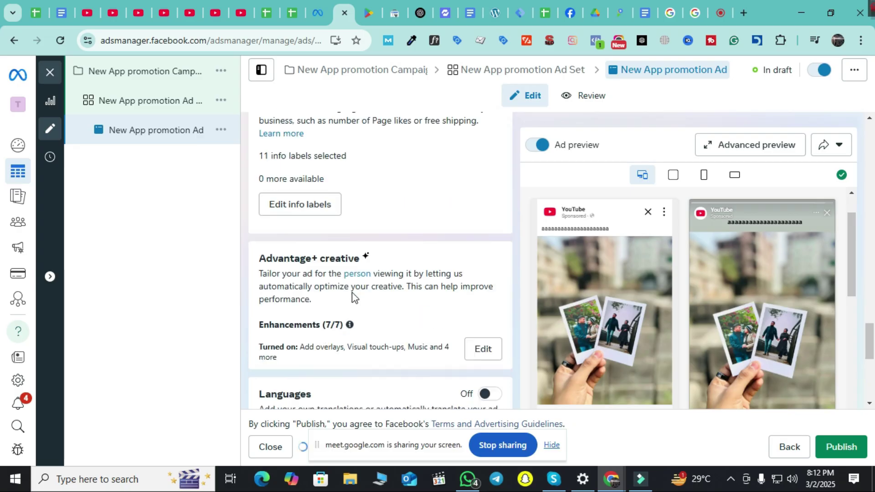
pyautogui.scroll(8, 358, 279)
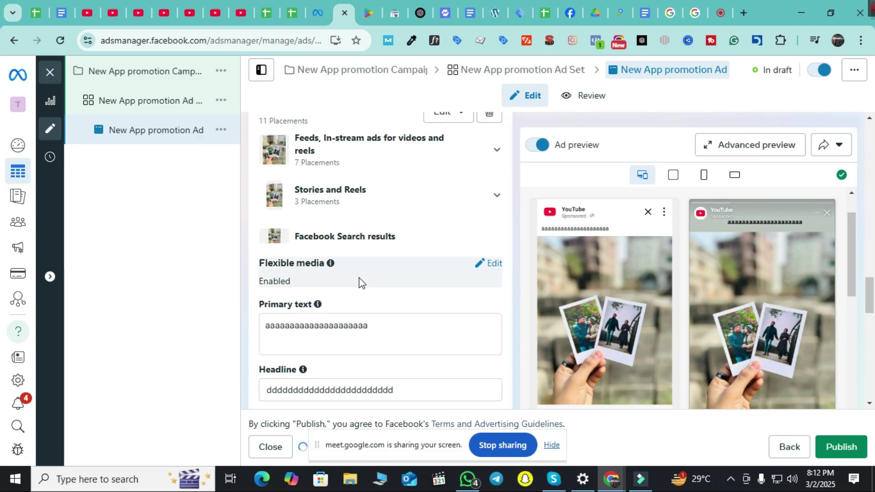
pyautogui.scroll(4, 360, 282)
pyautogui.scroll(1, 356, 245)
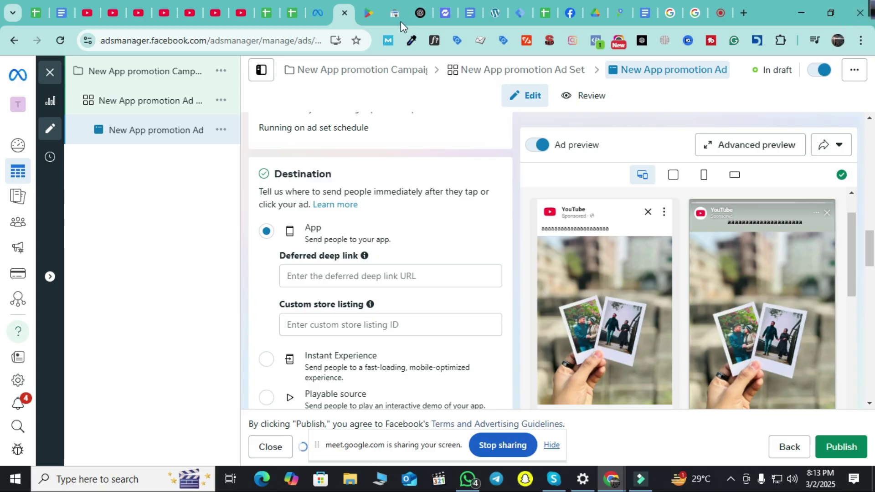
# Check the YouTube app's Google Play page against the ad's deferred deep link and custom store listing fields, and read the deep link explanation
pyautogui.click(366, 12)
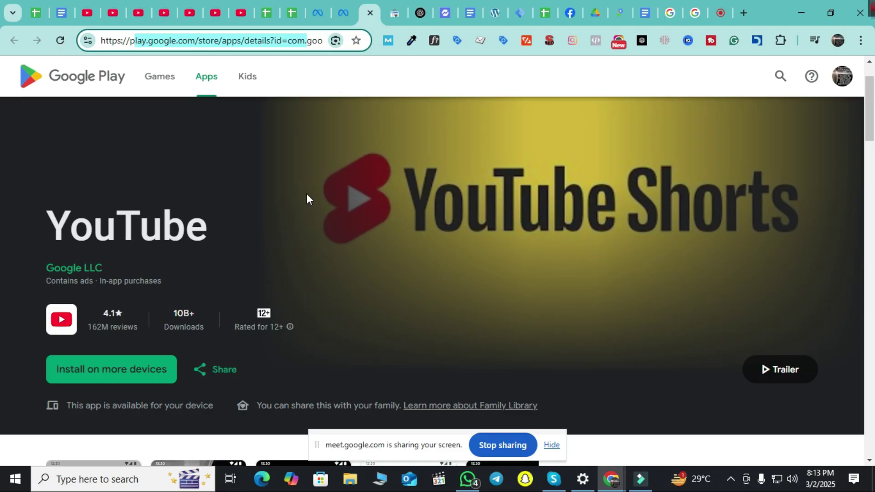
pyautogui.click(343, 12)
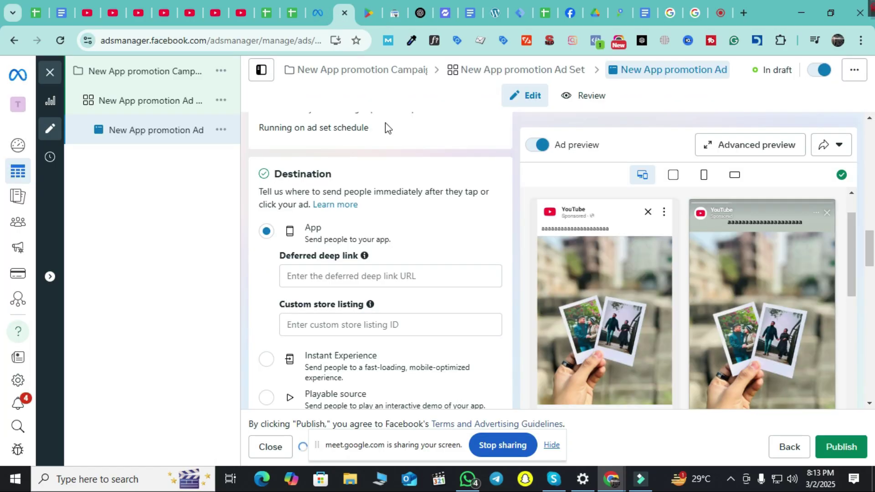
pyautogui.click(347, 275)
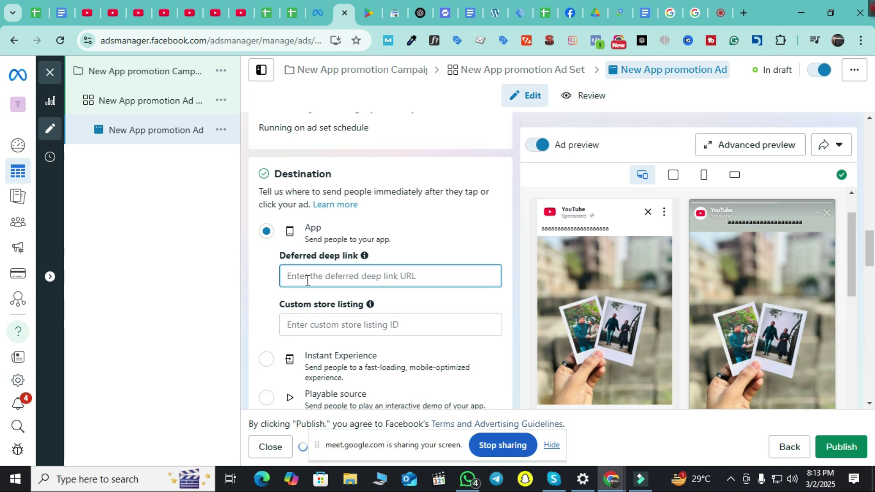
pyautogui.click(379, 328)
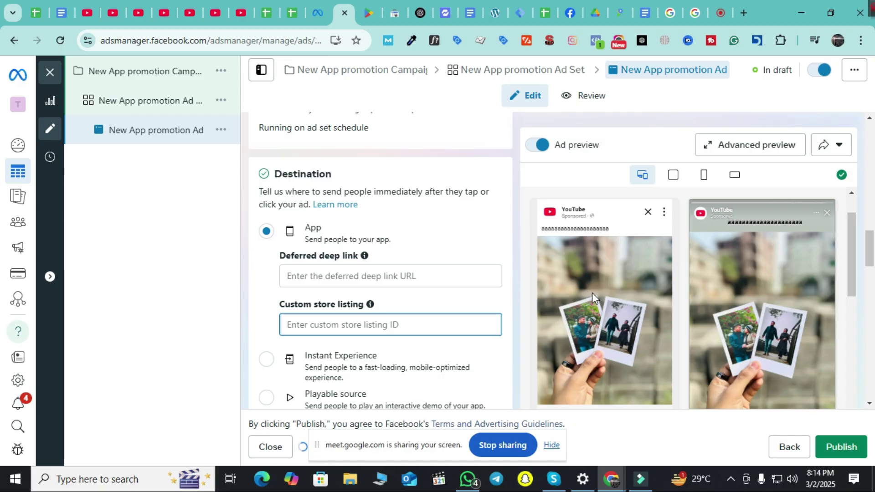
pyautogui.click(367, 18)
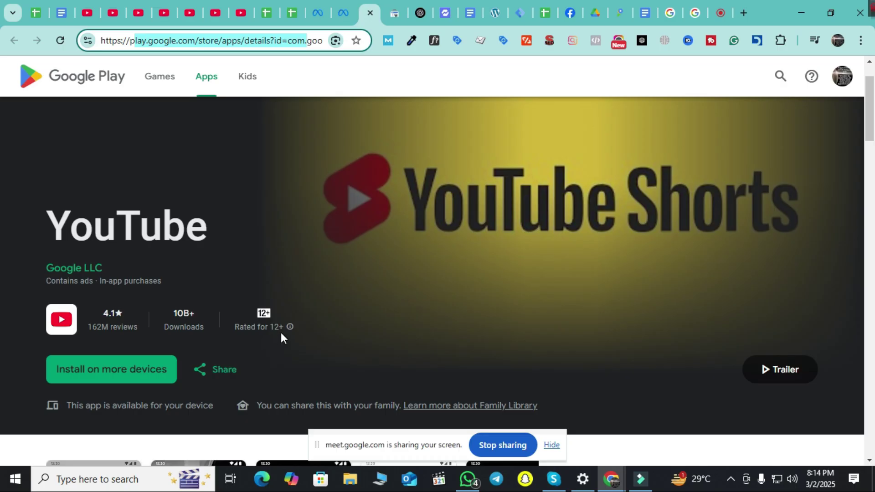
pyautogui.click(343, 11)
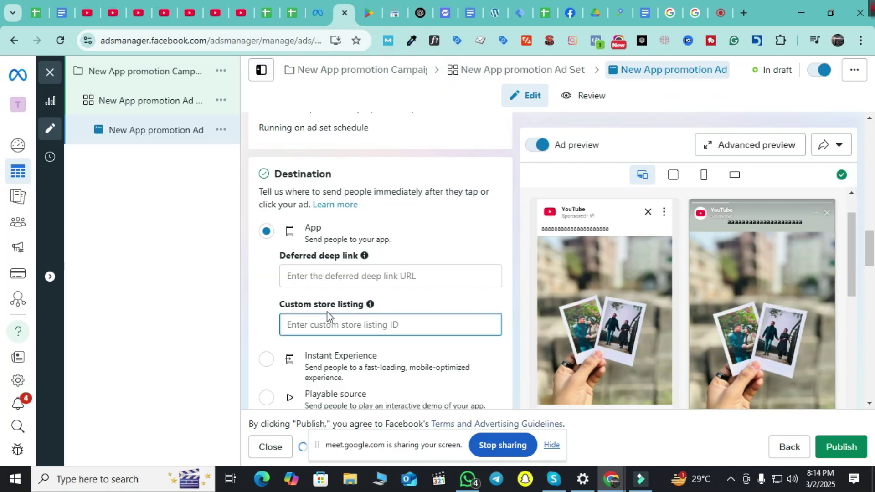
pyautogui.moveTo(365, 256)
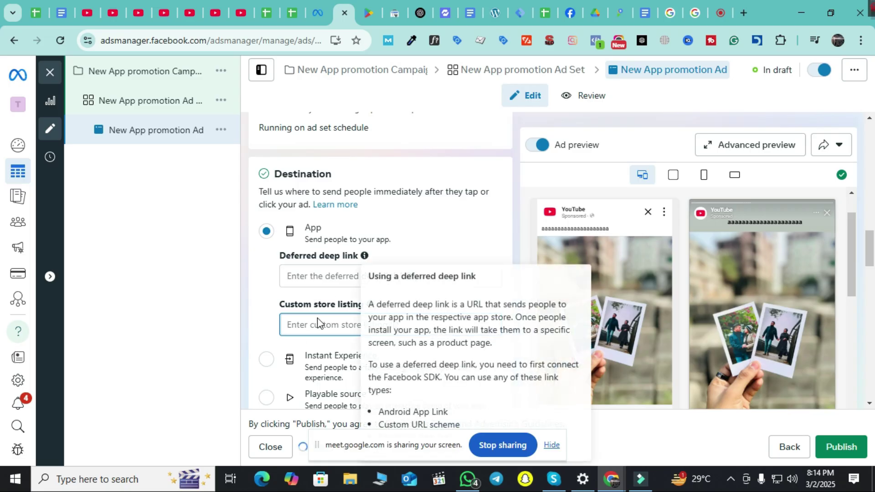
pyautogui.moveTo(368, 303)
pyautogui.click(312, 276)
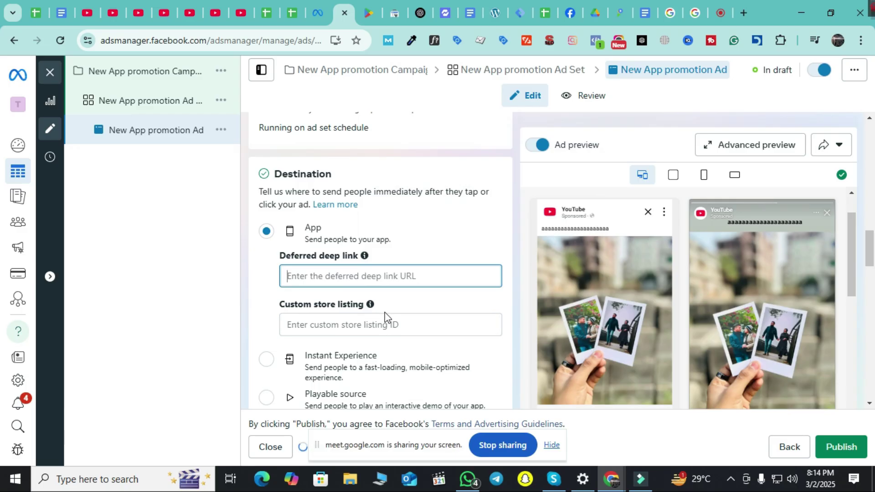
pyautogui.write('htt')
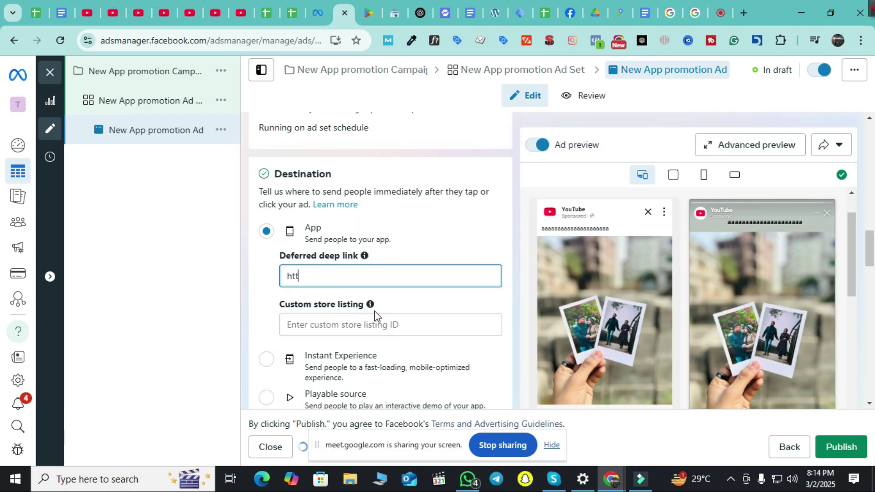
pyautogui.write('ps://')
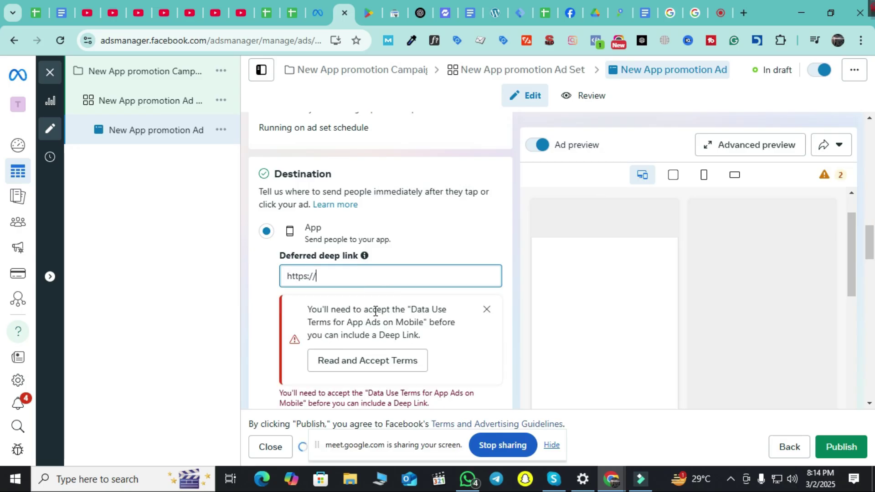
pyautogui.write('a')
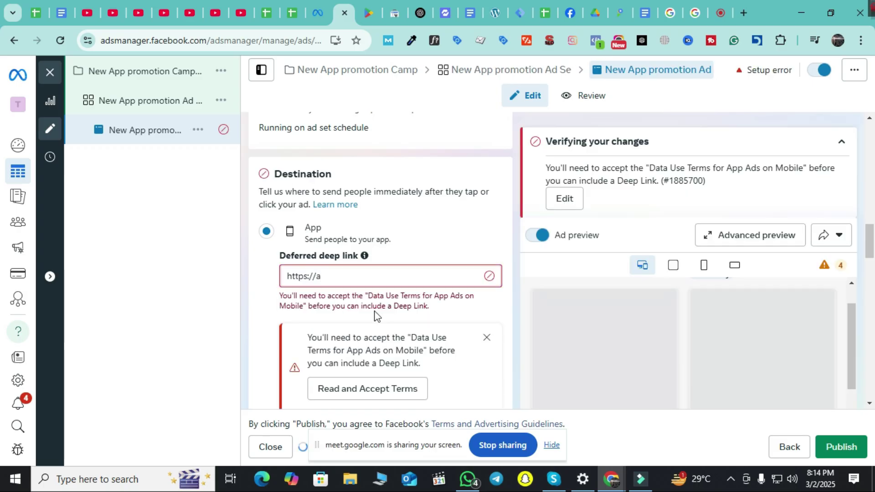
pyautogui.write('bc.com')
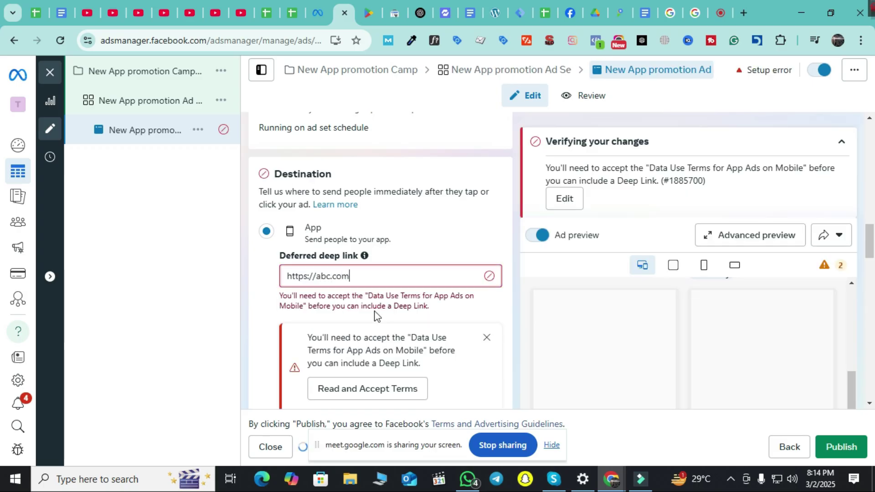
pyautogui.tripleClick(357, 275)
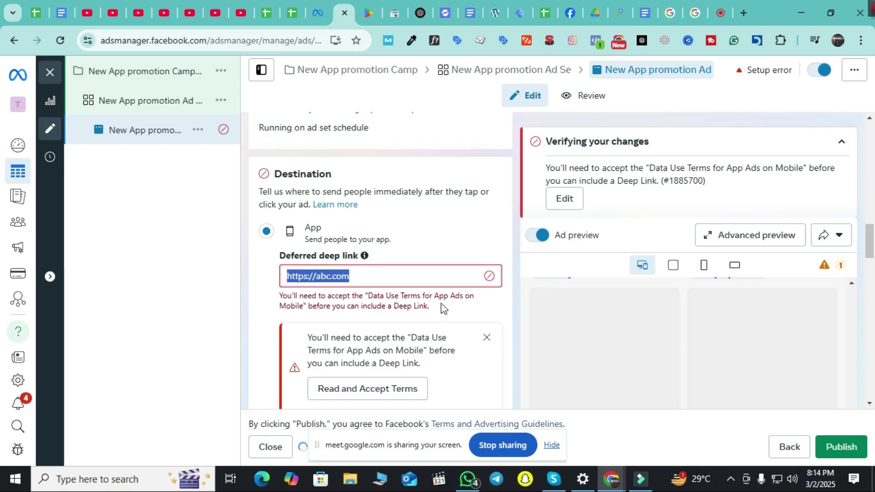
# Read the Data Use Terms for App Ads on Mobile required for deep links and close them without accepting
pyautogui.scroll(-3, 368, 264)
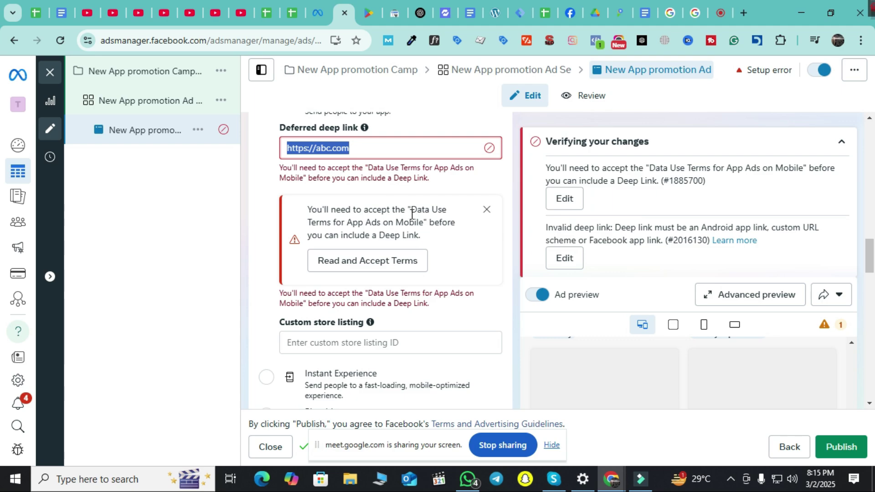
pyautogui.moveTo(413, 207); pyautogui.dragTo(455, 239)
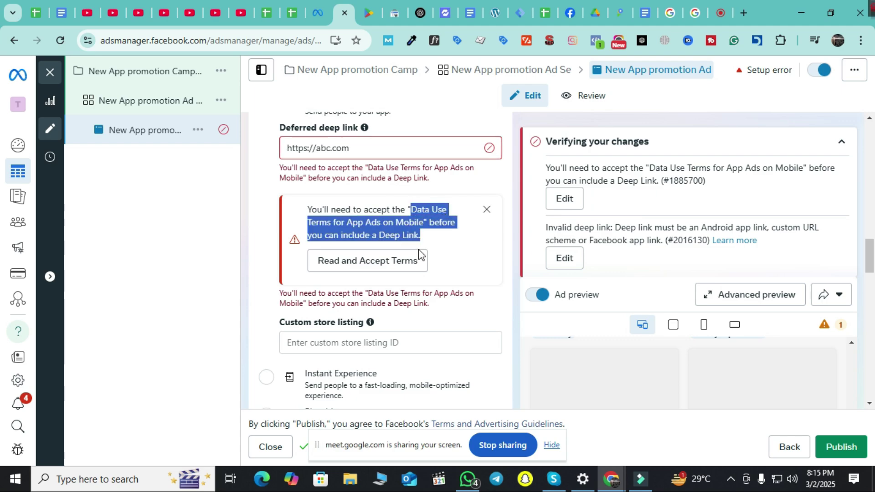
pyautogui.click(389, 260)
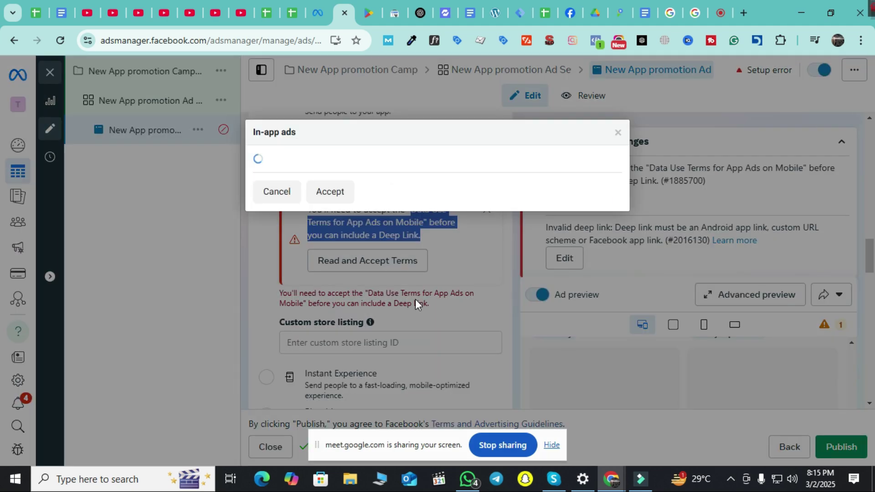
pyautogui.scroll(-1, 468, 253)
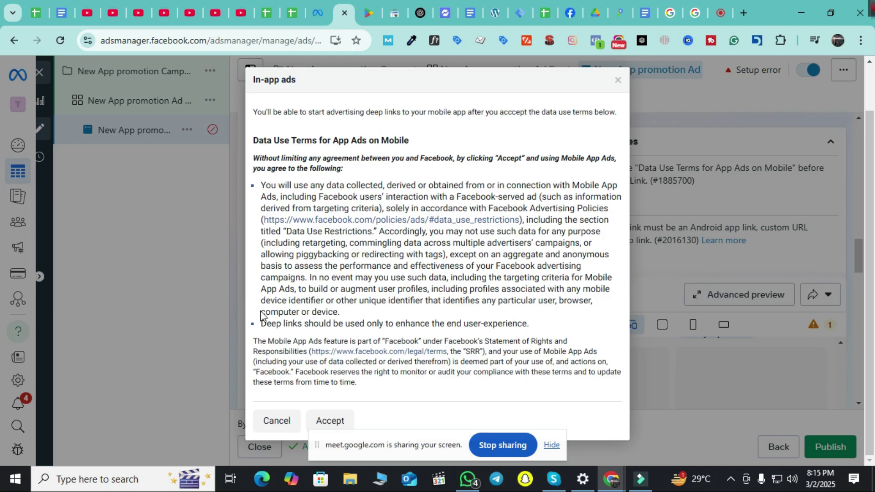
pyautogui.click(264, 421)
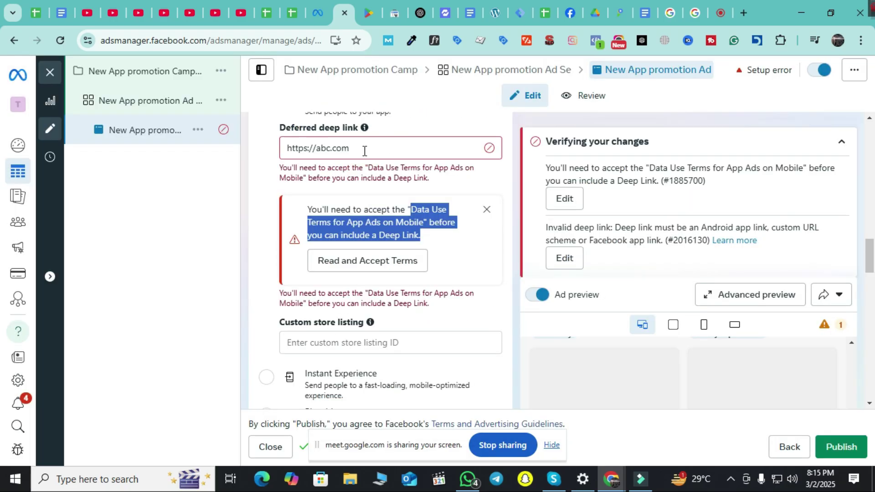
pyautogui.click(202, 270)
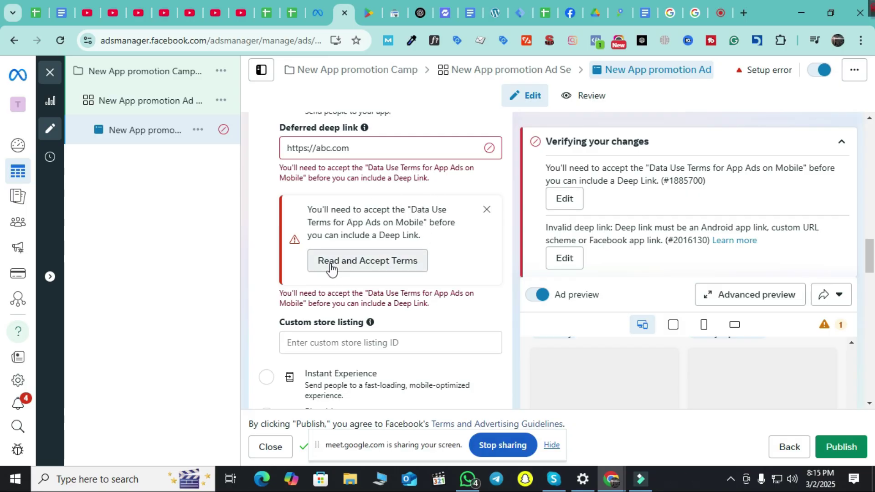
# Accept the Data Use Terms for App Ads on Mobile so the ad can include a deep link
pyautogui.click(387, 263)
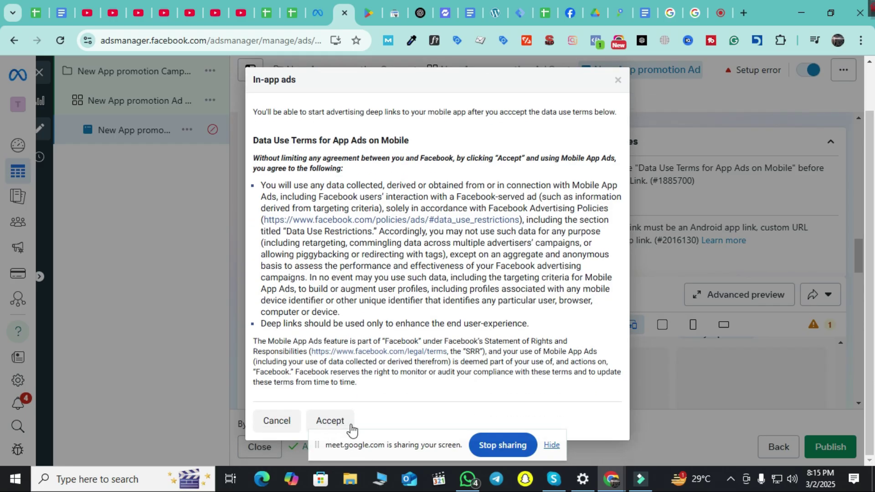
pyautogui.click(344, 417)
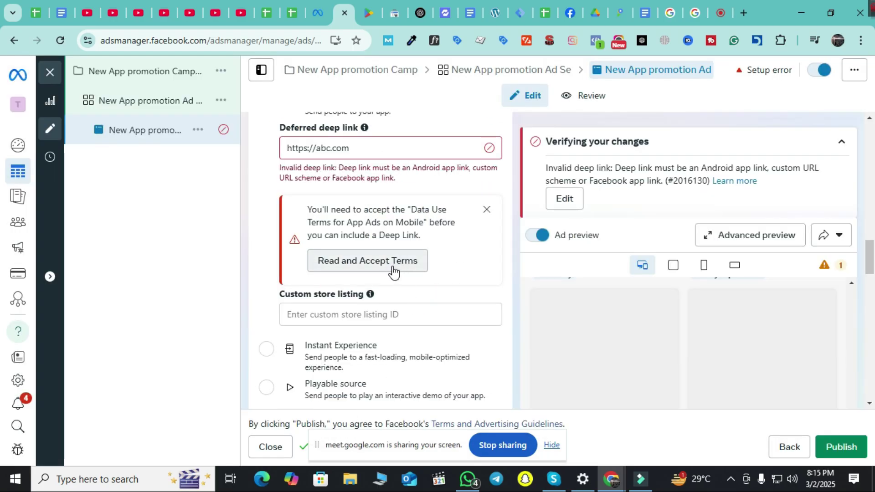
pyautogui.click(394, 272)
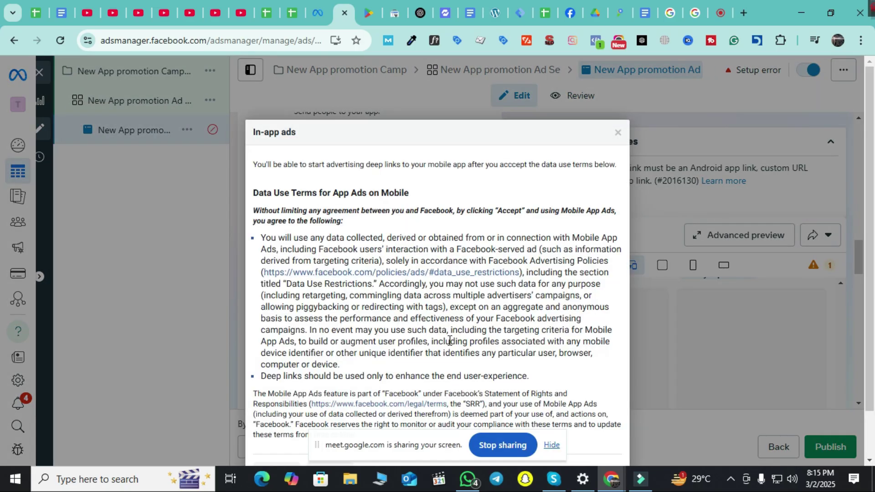
pyautogui.click(337, 420)
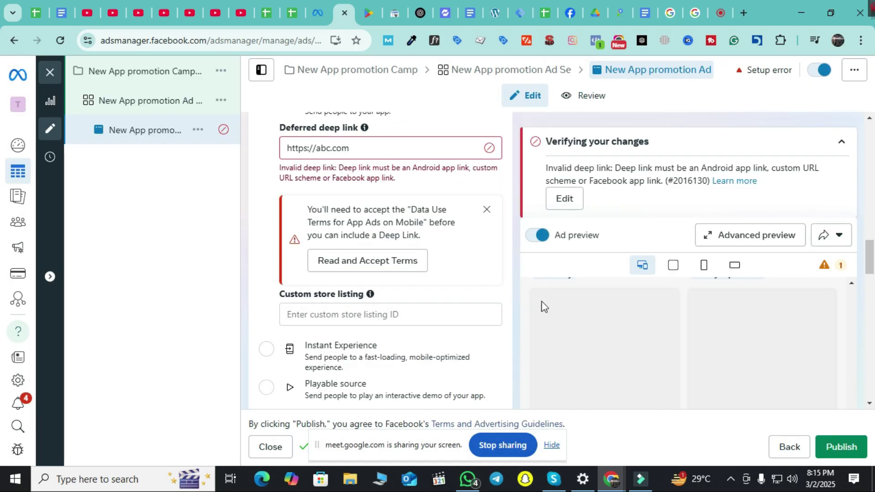
pyautogui.click(388, 260)
pyautogui.moveTo(430, 440); pyautogui.dragTo(545, 208)
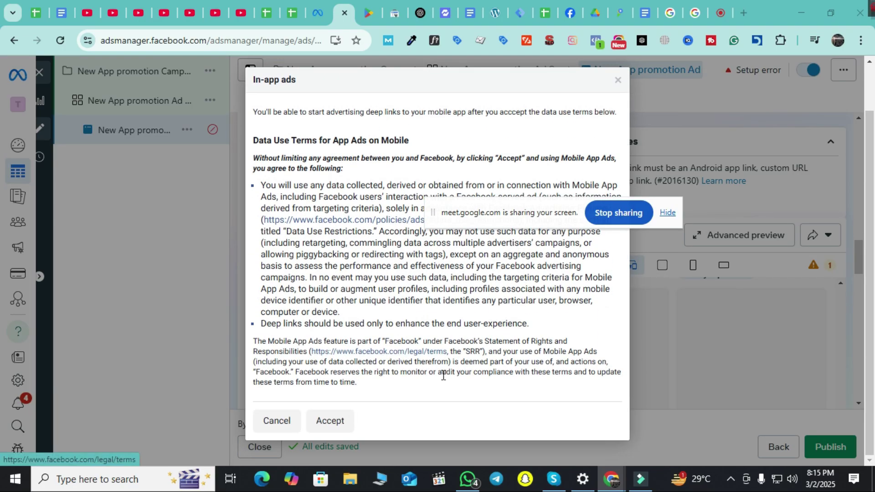
pyautogui.click(353, 421)
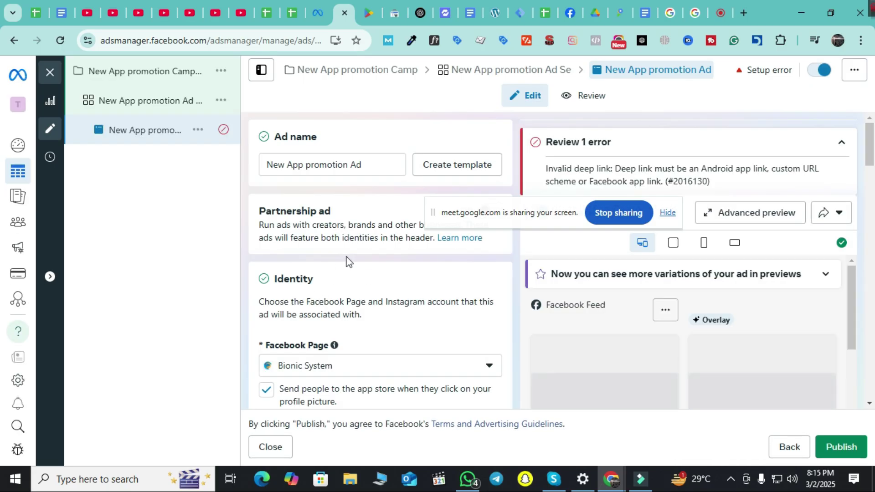
pyautogui.scroll(-5, 292, 313)
pyautogui.scroll(-2, 293, 313)
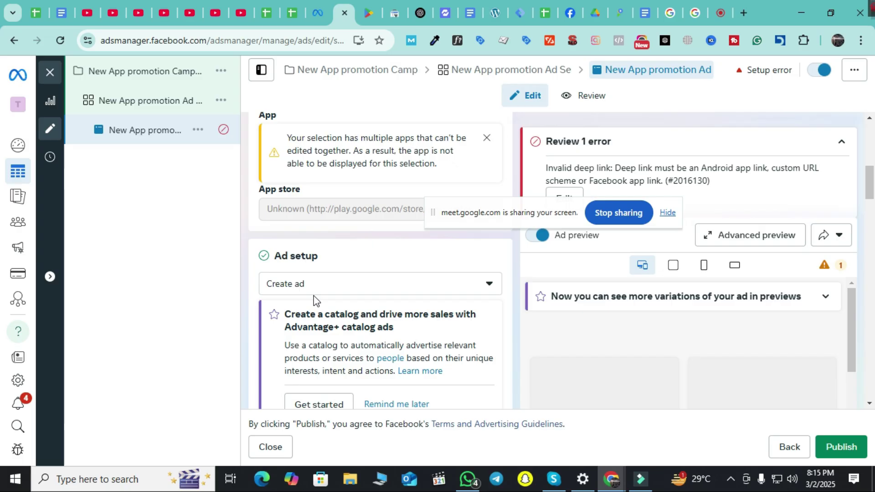
pyautogui.scroll(-7, 314, 301)
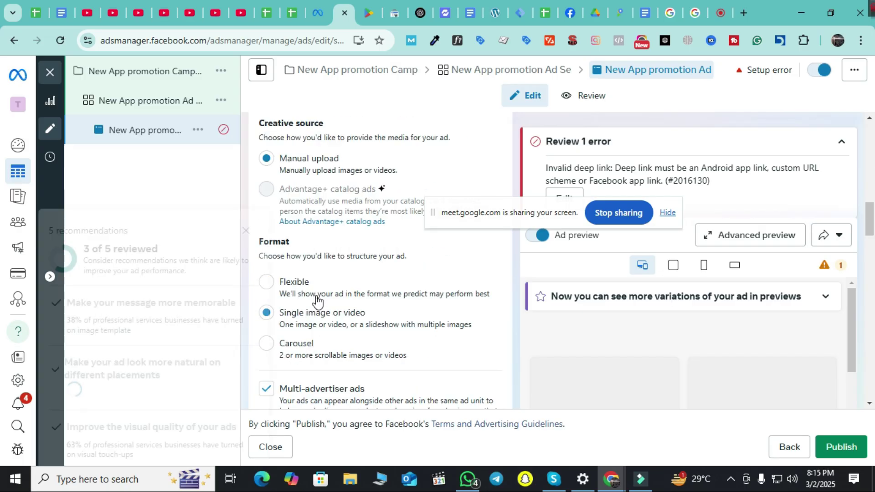
pyautogui.scroll(-3, 318, 301)
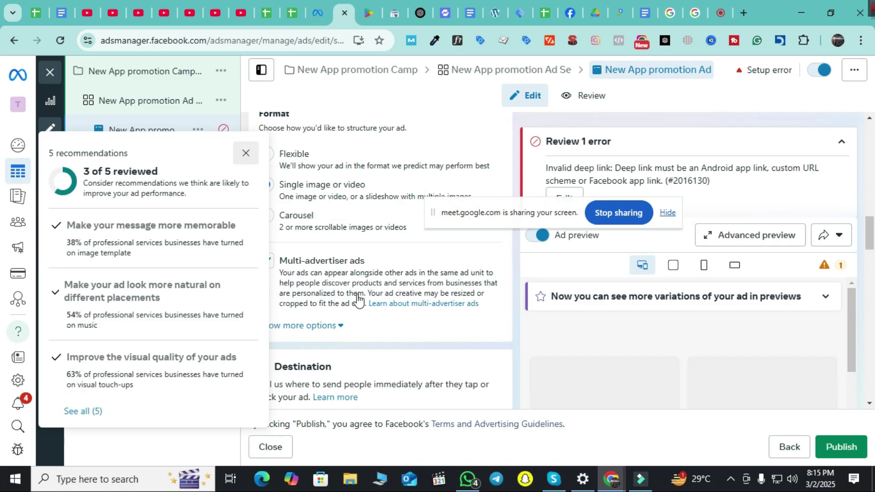
pyautogui.scroll(-5, 365, 294)
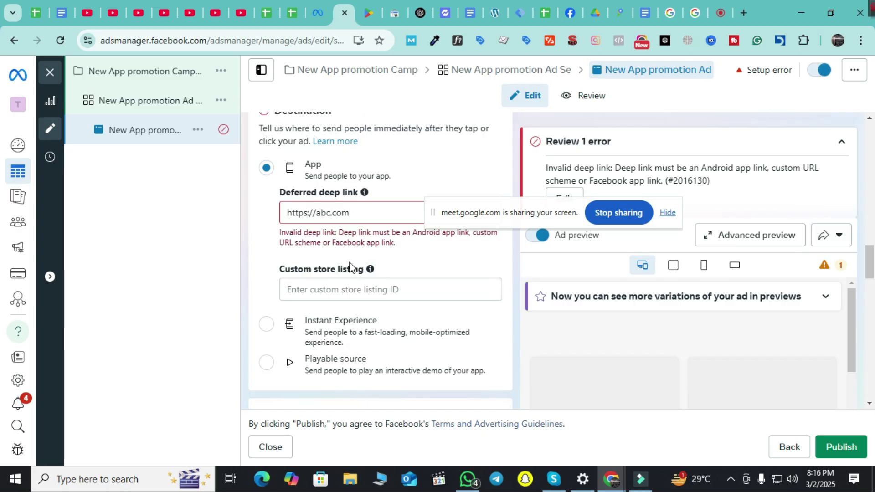
pyautogui.scroll(1, 402, 285)
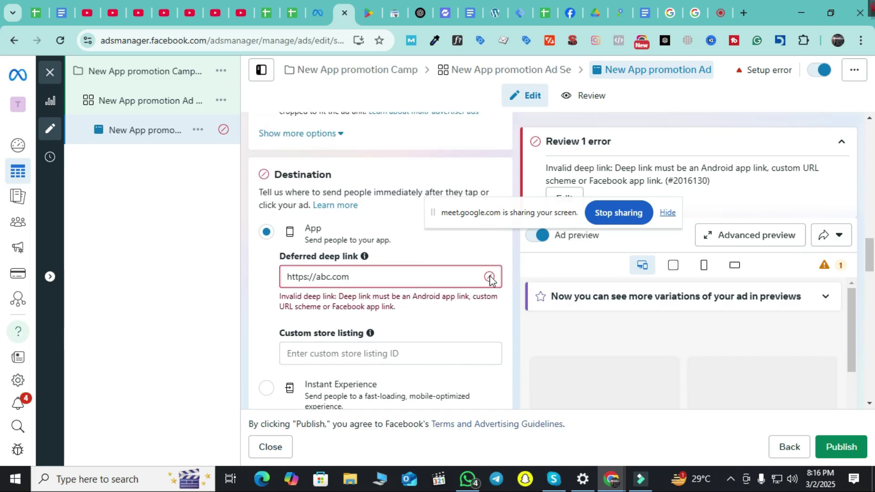
pyautogui.click(397, 276)
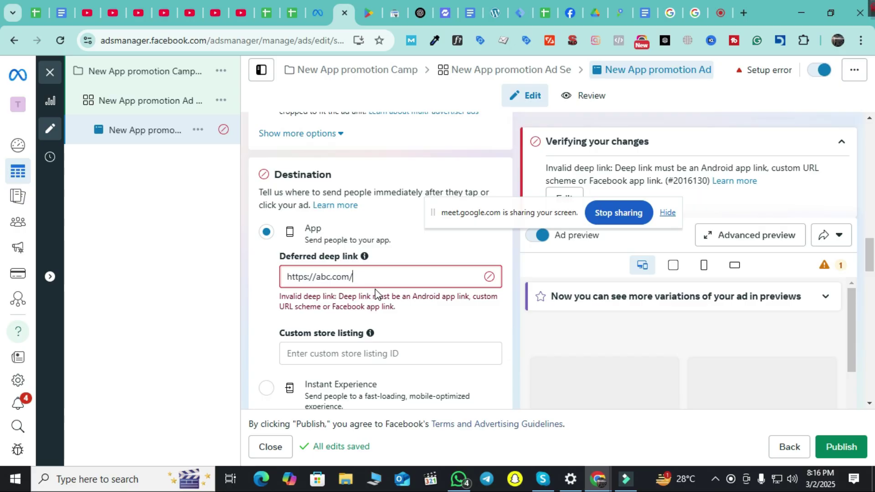
pyautogui.scroll(-1, 375, 294)
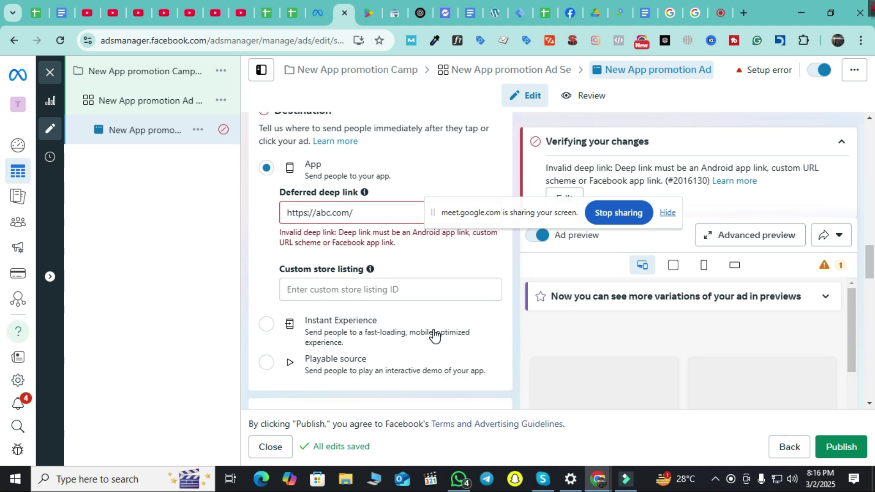
pyautogui.click(384, 287)
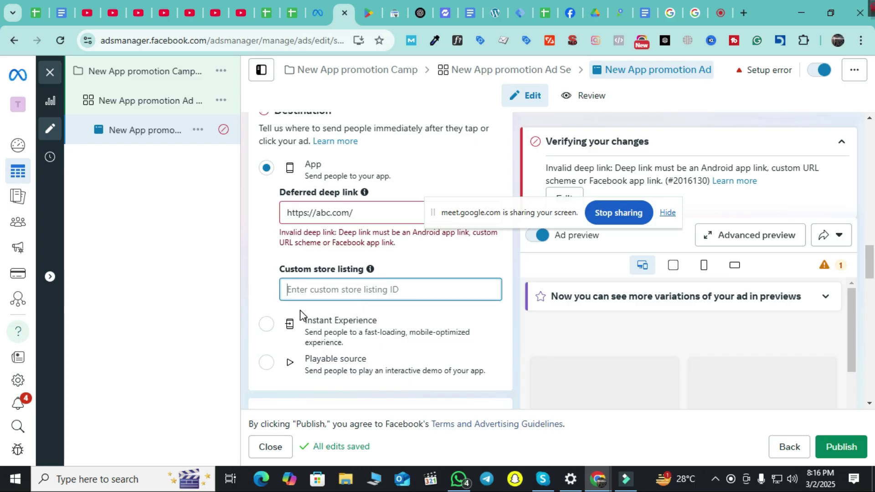
pyautogui.click(359, 299)
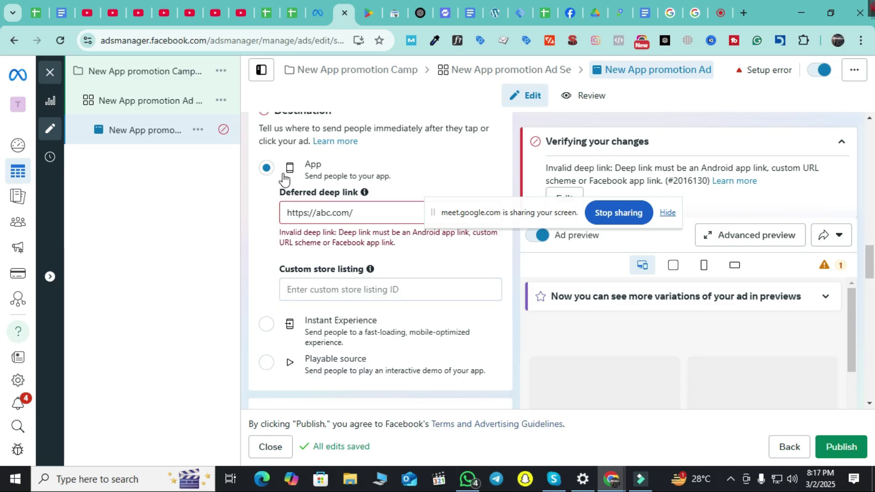
# Switch the ad's destination to Instant Experience and look over its options and the ad creative section
pyautogui.click(266, 324)
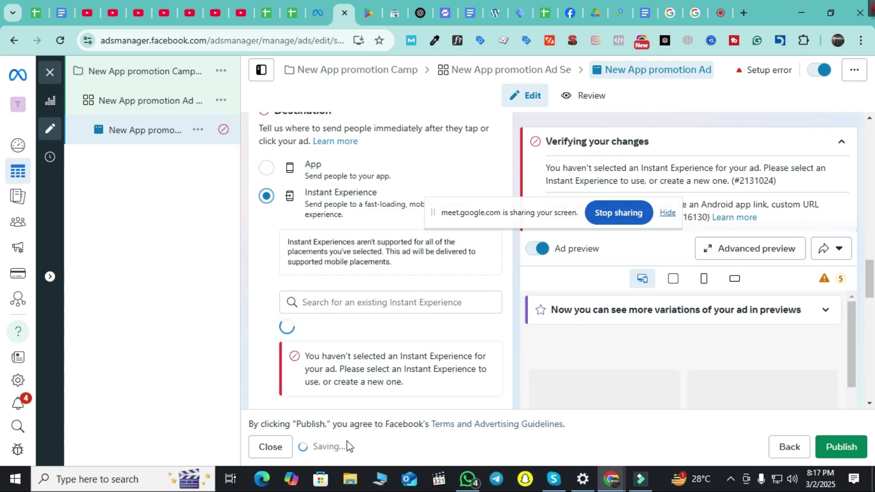
pyautogui.scroll(-1, 360, 297)
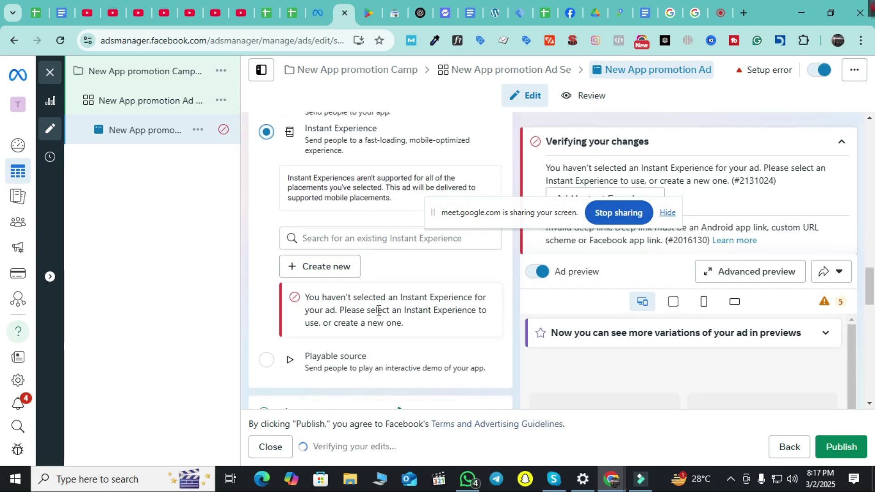
pyautogui.scroll(1, 379, 311)
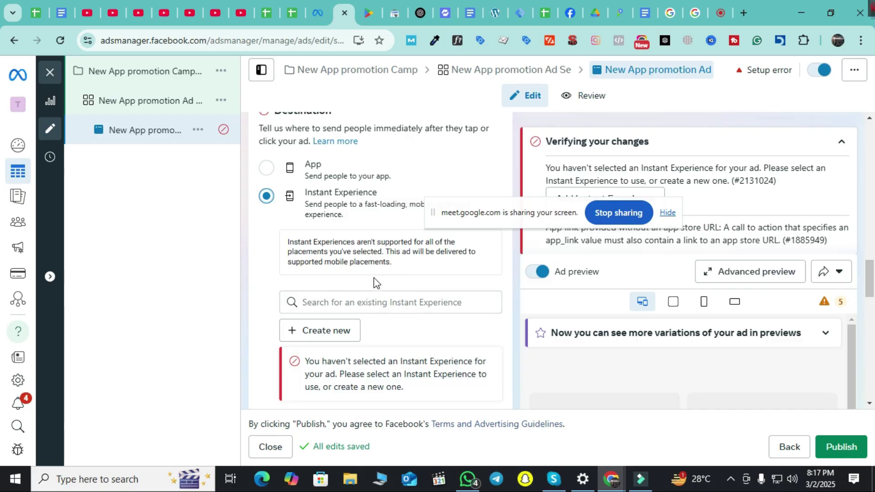
pyautogui.scroll(-1, 373, 278)
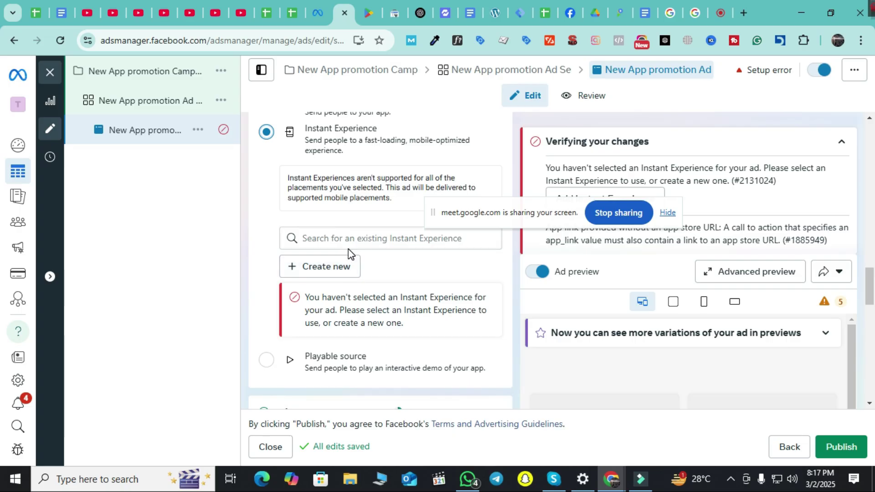
pyautogui.scroll(-3, 431, 337)
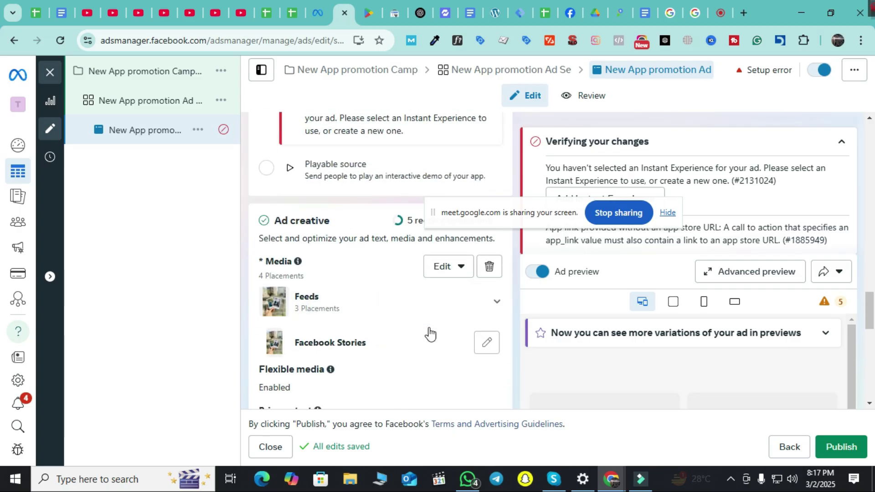
pyautogui.scroll(-3, 429, 333)
pyautogui.scroll(-3, 429, 326)
pyautogui.scroll(7, 429, 325)
# Create a new blank Instant Experience for the ad and clear the view of its builder
pyautogui.click(335, 269)
pyautogui.click(323, 227)
pyautogui.click(671, 296)
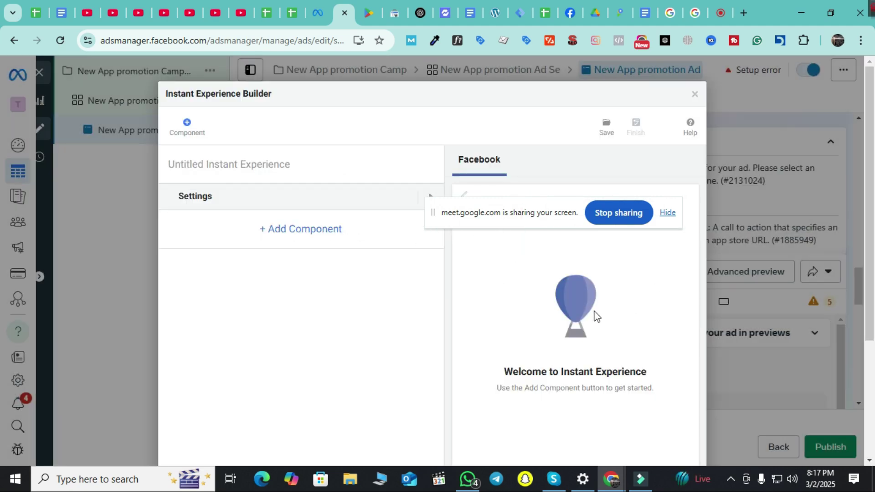
pyautogui.moveTo(536, 212); pyautogui.dragTo(564, 478)
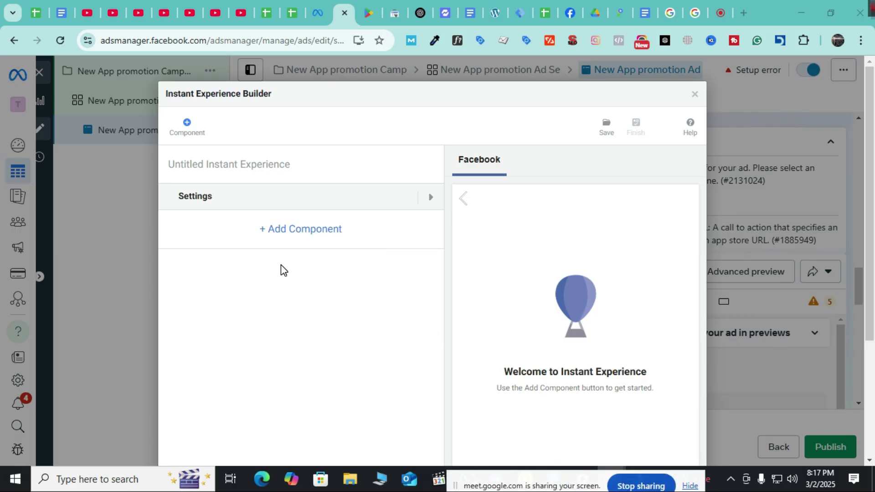
# Add a Photo component to the untitled Instant Experience
pyautogui.click(306, 231)
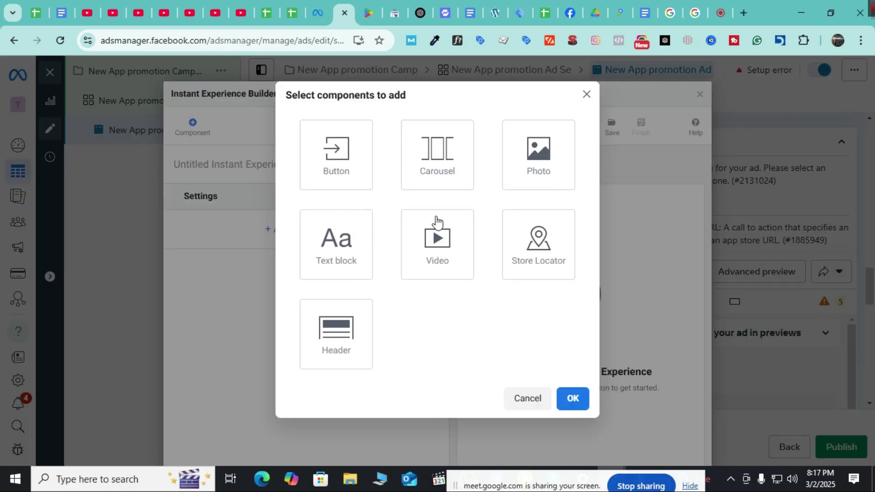
pyautogui.click(522, 164)
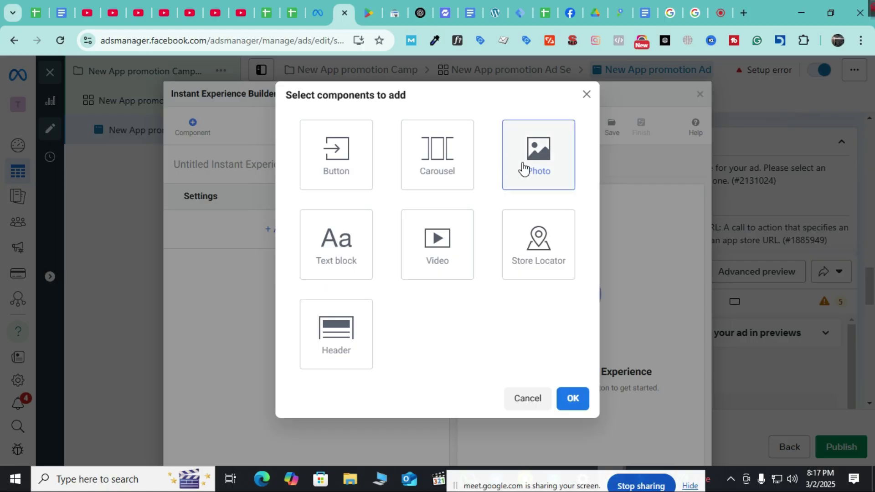
pyautogui.click(573, 399)
pyautogui.scroll(-2, 283, 328)
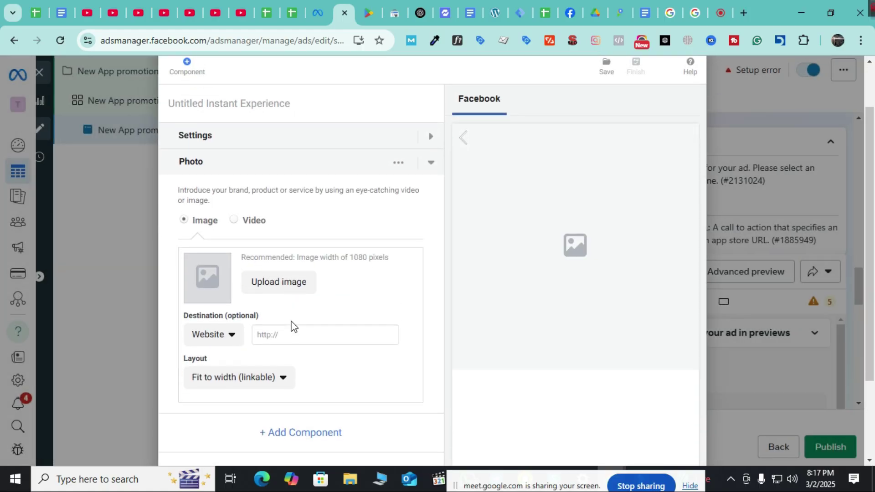
# Add a Text block and a Button component below the photo in the Instant Experience
pyautogui.scroll(-3, 309, 332)
pyautogui.click(308, 326)
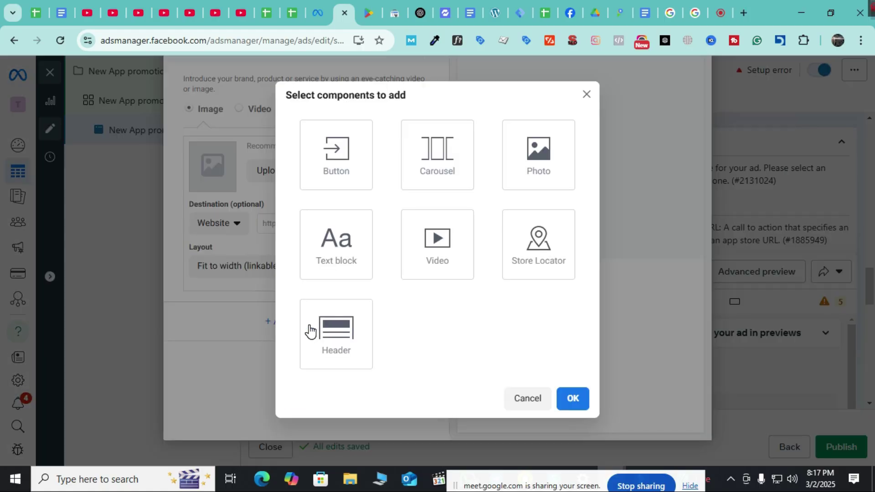
pyautogui.click(340, 246)
pyautogui.click(571, 398)
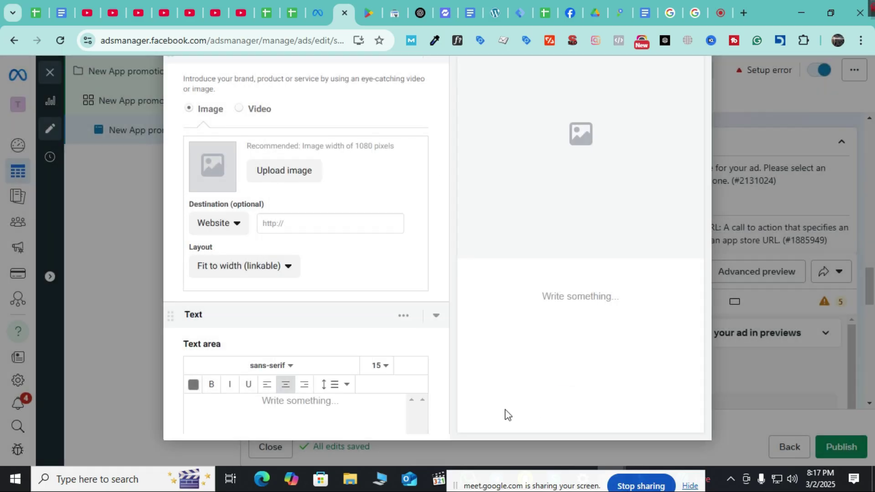
pyautogui.scroll(-3, 358, 317)
pyautogui.click(324, 417)
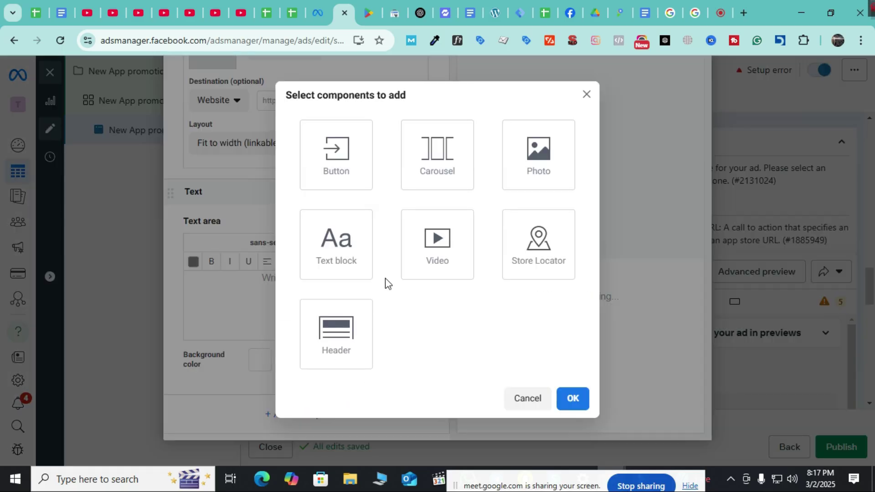
pyautogui.click(349, 157)
pyautogui.click(571, 398)
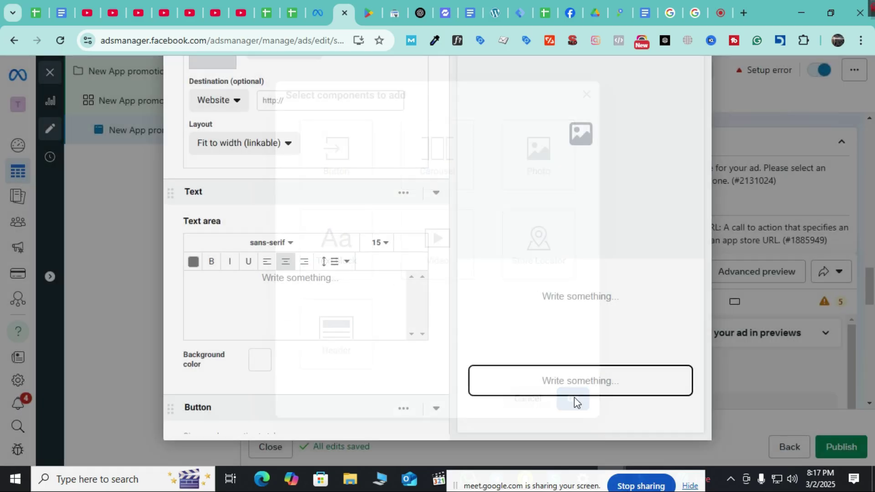
# Review the Instant Experience's text and button settings, and close the builder without saving
pyautogui.scroll(-4, 352, 287)
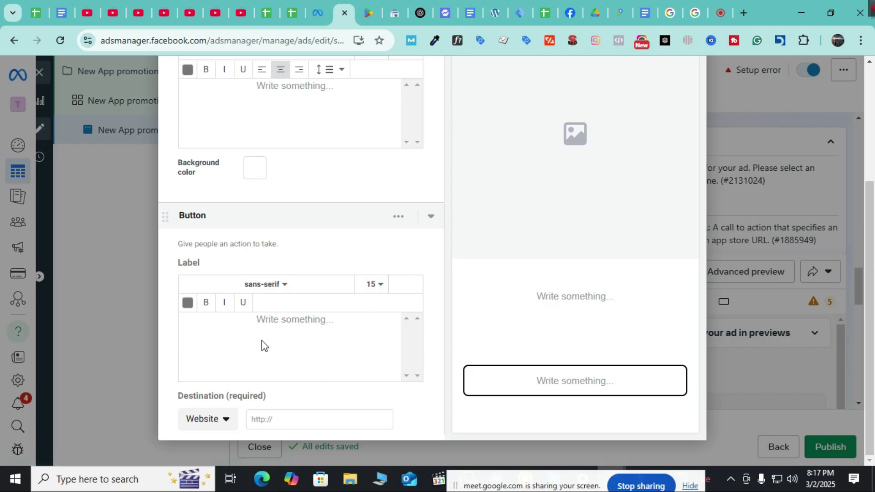
pyautogui.scroll(1, 560, 194)
pyautogui.scroll(-1, 647, 347)
pyautogui.scroll(3, 654, 383)
pyautogui.scroll(1, 652, 384)
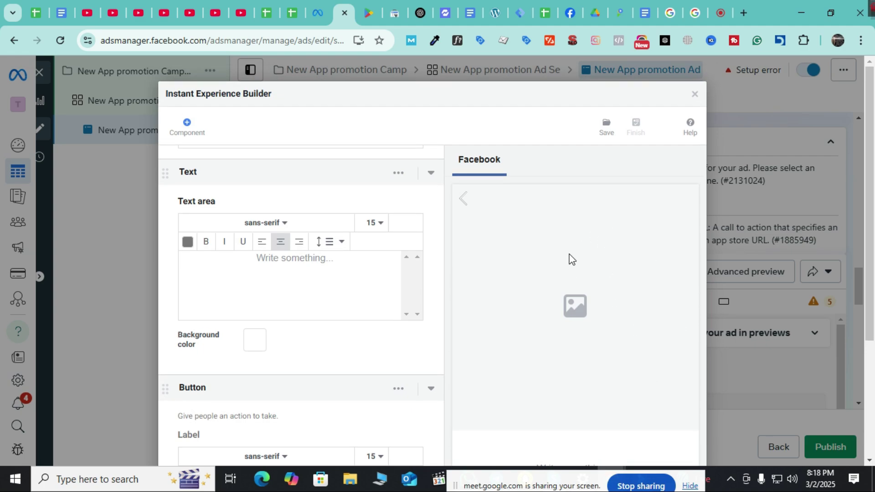
pyautogui.click(694, 97)
pyautogui.click(545, 232)
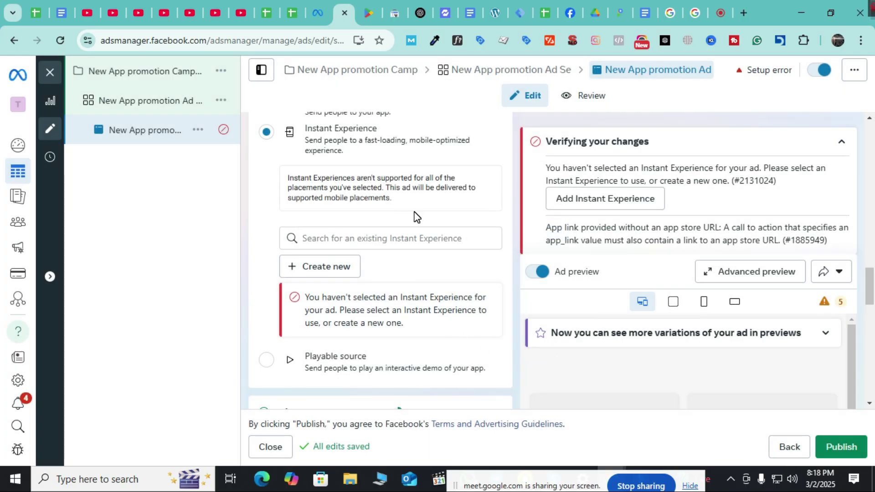
# Switch the ad's destination to Playable source and look over its upload, deep link and media options
pyautogui.scroll(-1, 419, 228)
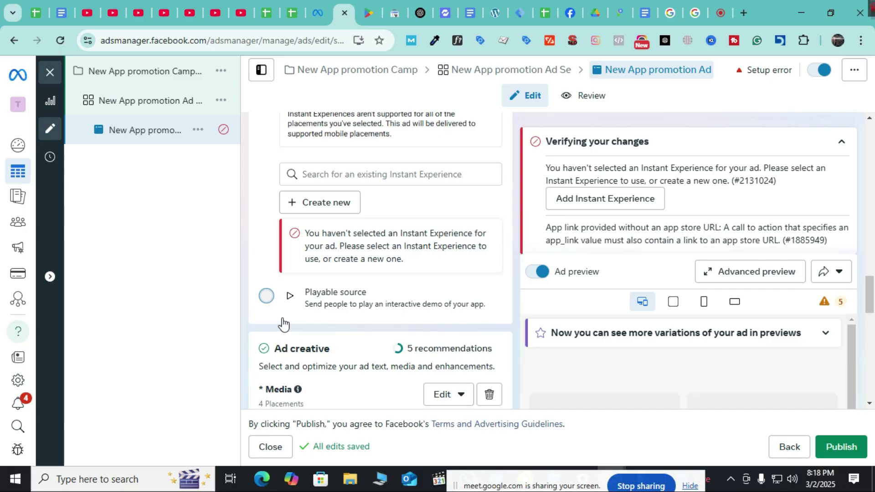
pyautogui.click(292, 298)
pyautogui.scroll(-2, 390, 308)
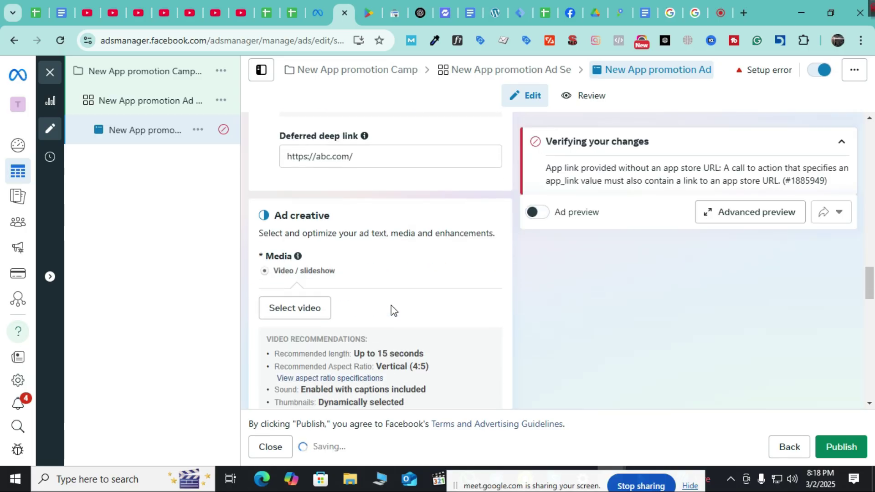
pyautogui.scroll(2, 396, 296)
pyautogui.scroll(1, 398, 287)
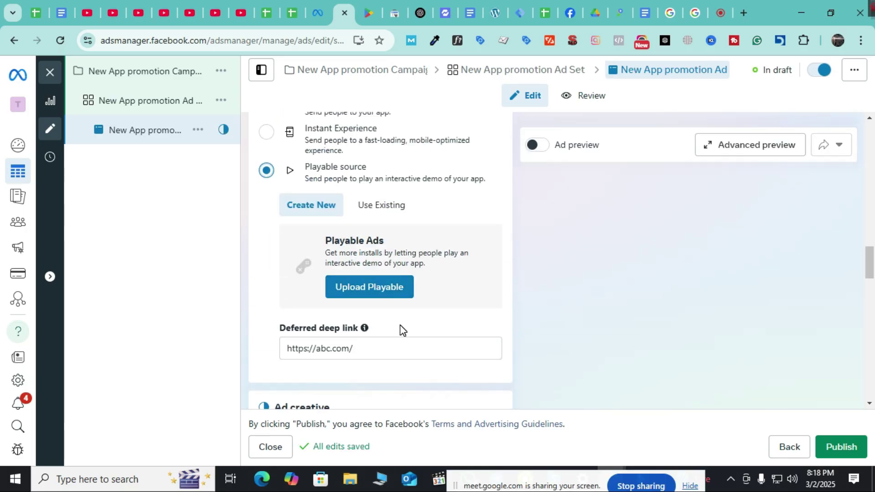
# Examine the Playable source destination's deferred deep link field alongside the App and Instant Experience destination options
pyautogui.moveTo(316, 349); pyautogui.dragTo(342, 348)
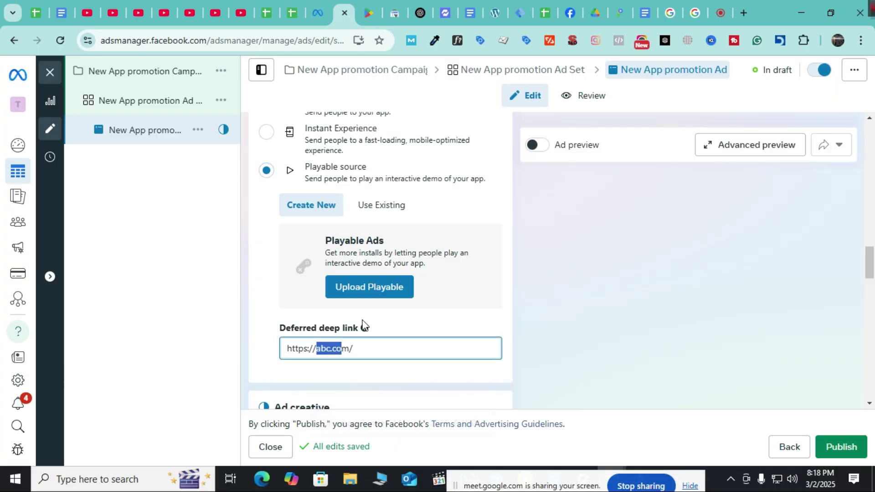
pyautogui.scroll(3, 304, 178)
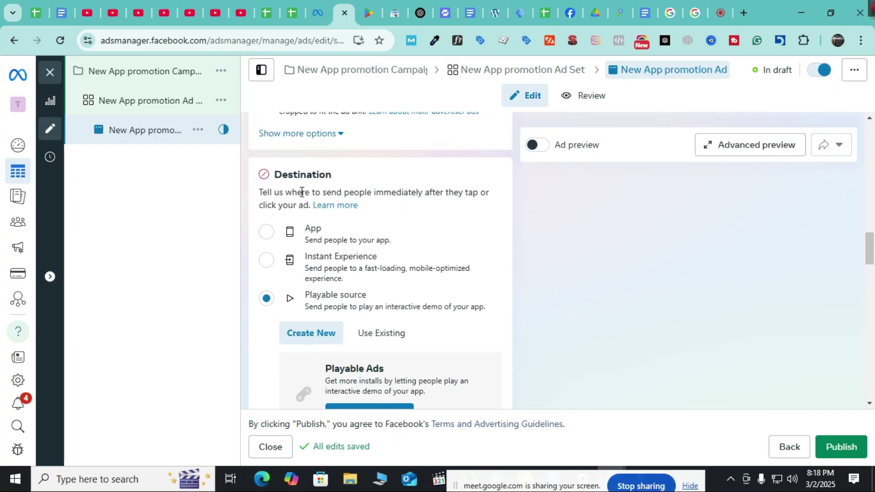
pyautogui.scroll(-3, 444, 244)
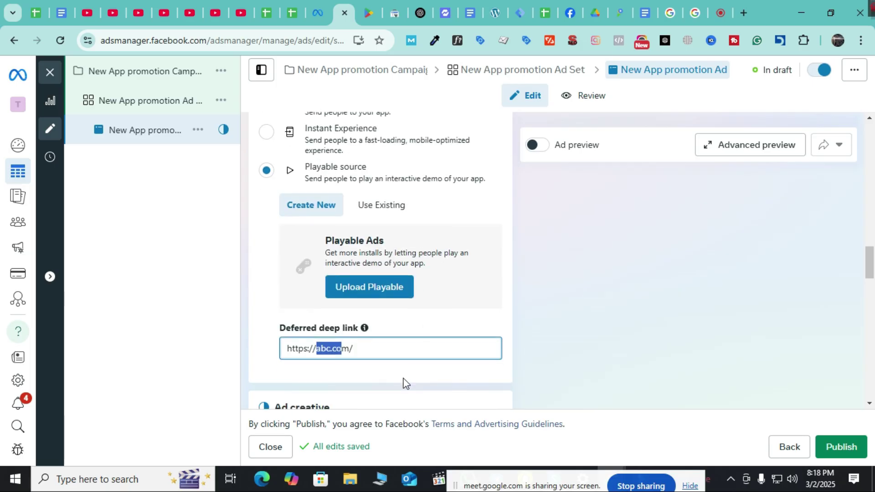
pyautogui.scroll(3, 299, 245)
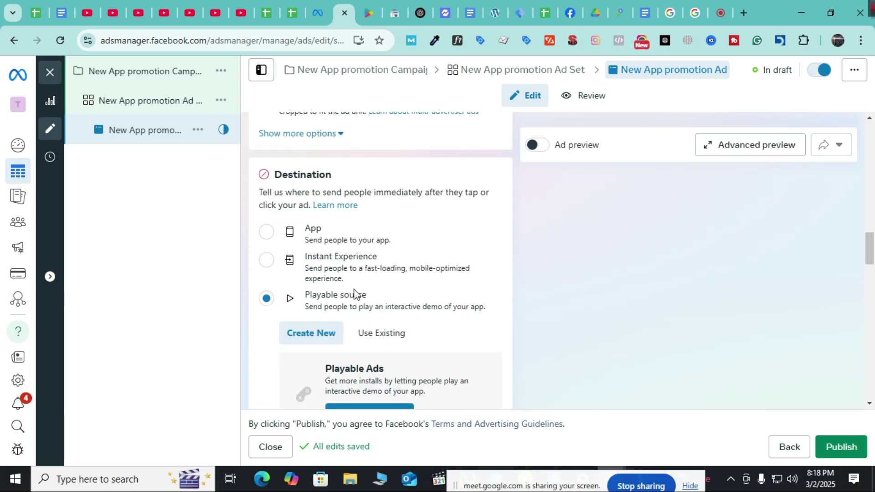
pyautogui.scroll(-3, 352, 293)
pyautogui.click(379, 344)
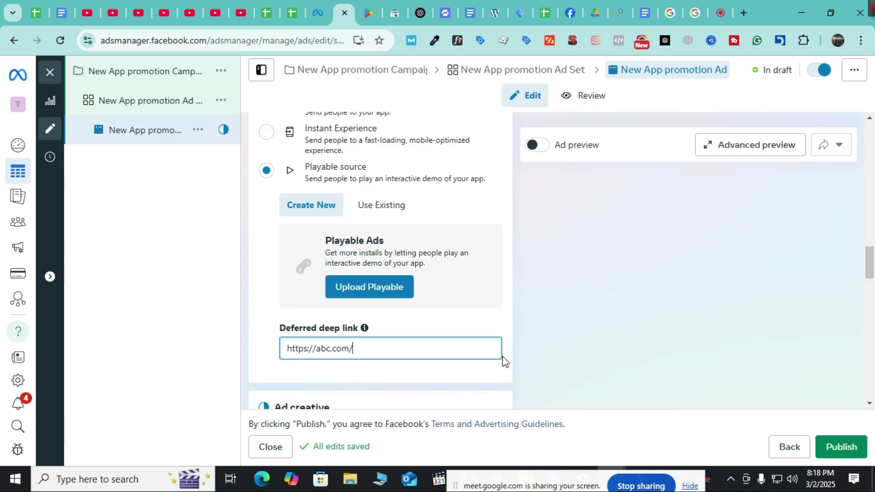
pyautogui.moveTo(364, 327)
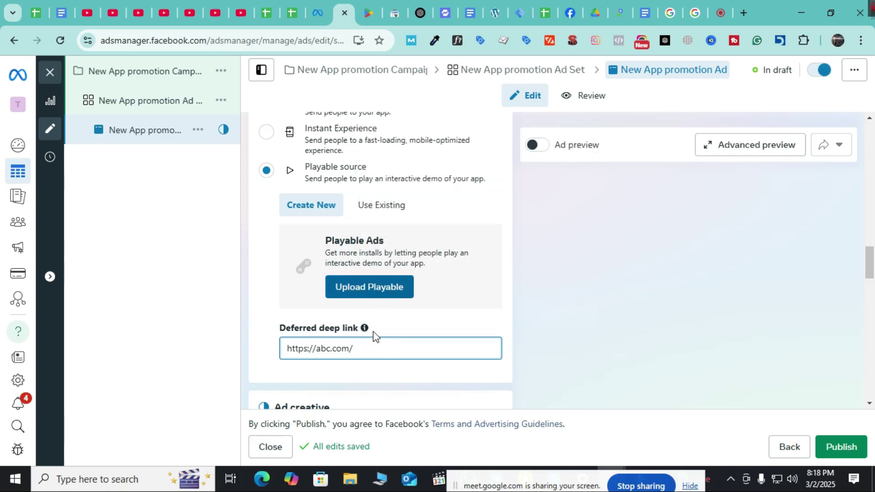
# Look through the ad's video requirements and text settings, and turn on the ad preview
pyautogui.scroll(-5, 419, 346)
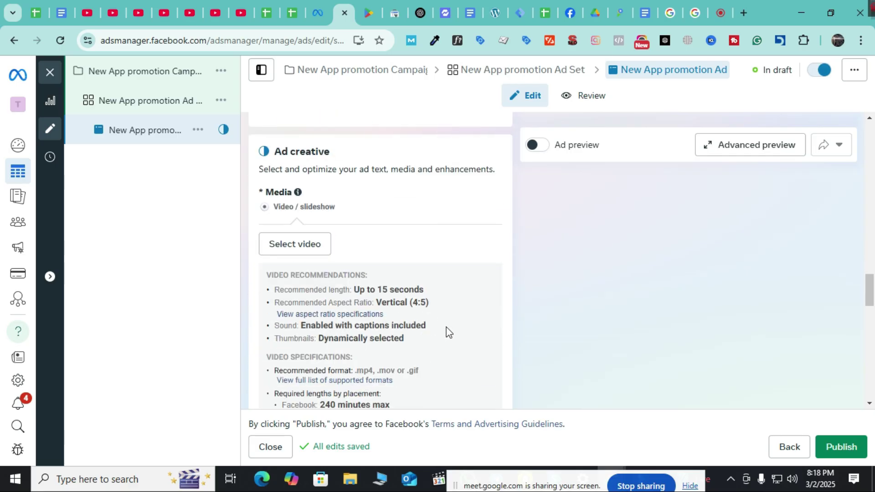
pyautogui.scroll(-3, 464, 317)
pyautogui.scroll(-3, 464, 309)
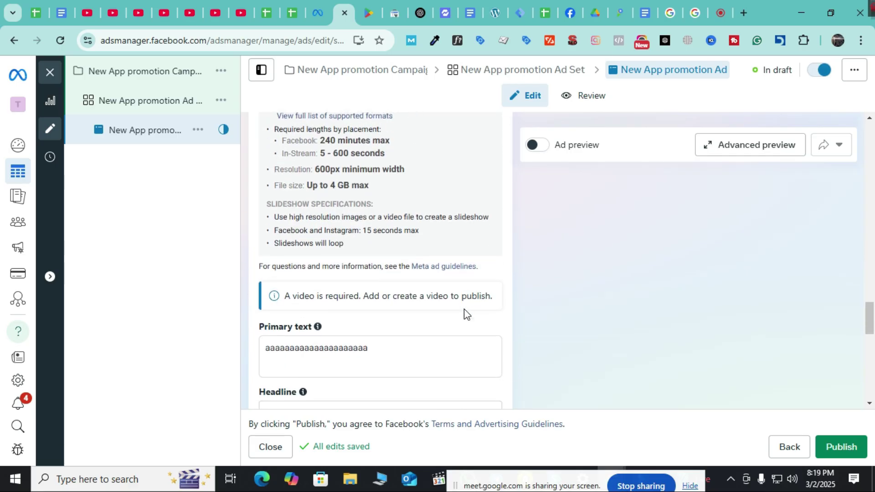
pyautogui.scroll(-3, 464, 308)
pyautogui.scroll(-5, 464, 308)
pyautogui.scroll(10, 464, 308)
pyautogui.scroll(10, 464, 308)
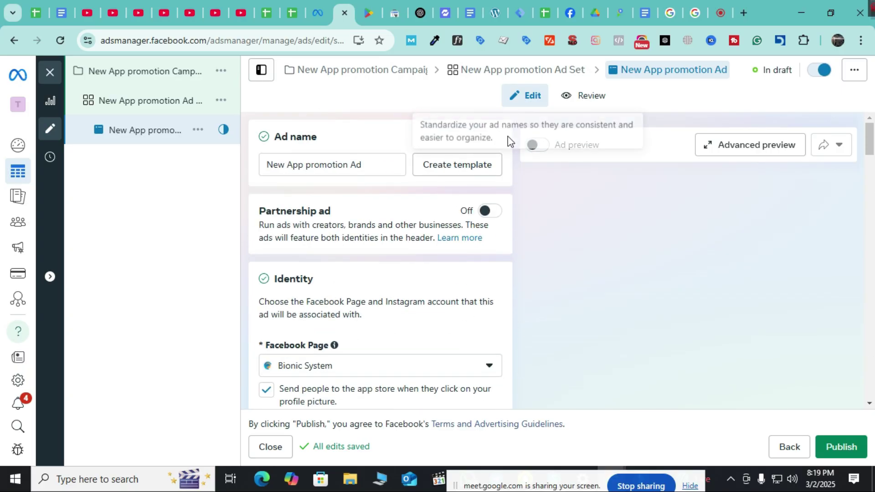
pyautogui.click(537, 147)
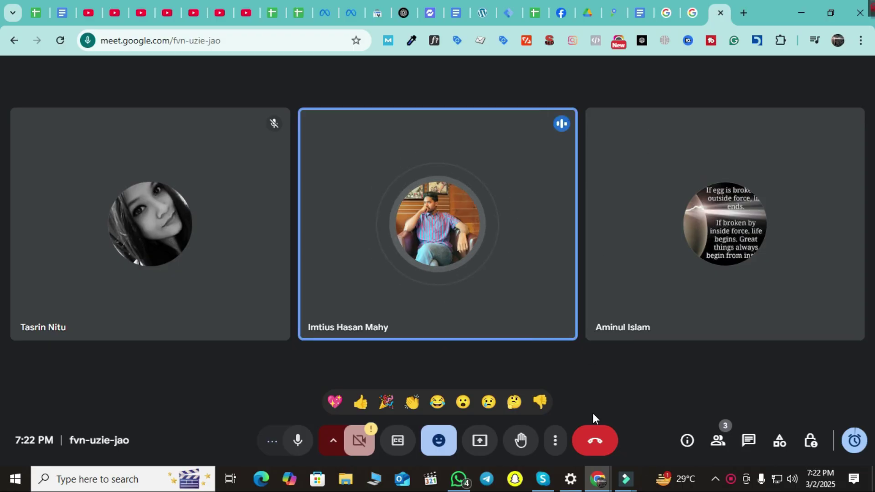
# Admit the waiting participant to the Google Meet call and share the entire screen
pyautogui.moveTo(621, 483)
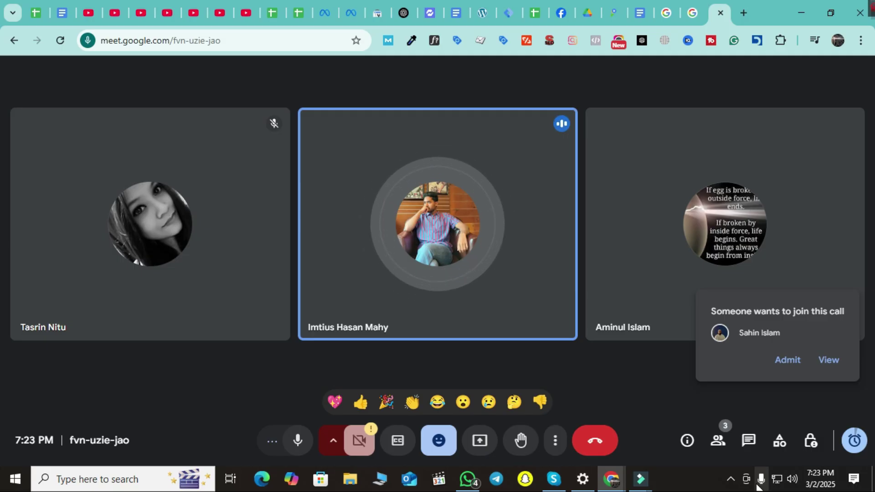
pyautogui.click(793, 362)
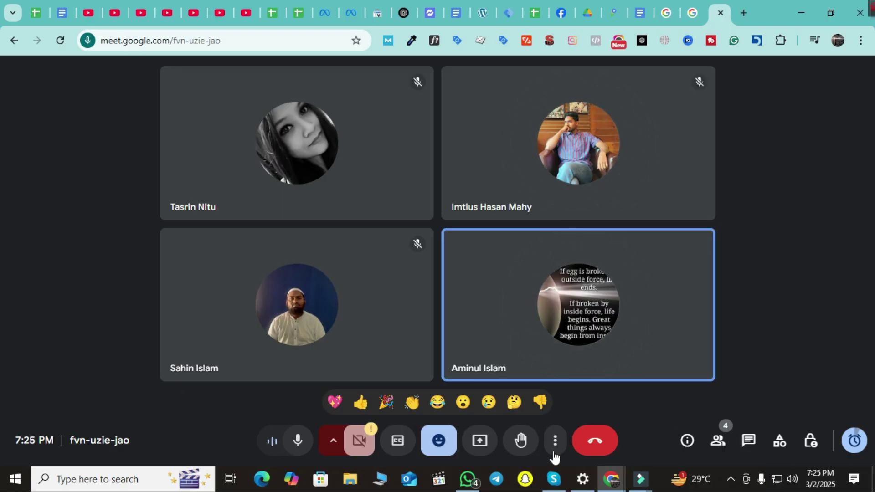
pyautogui.click(474, 441)
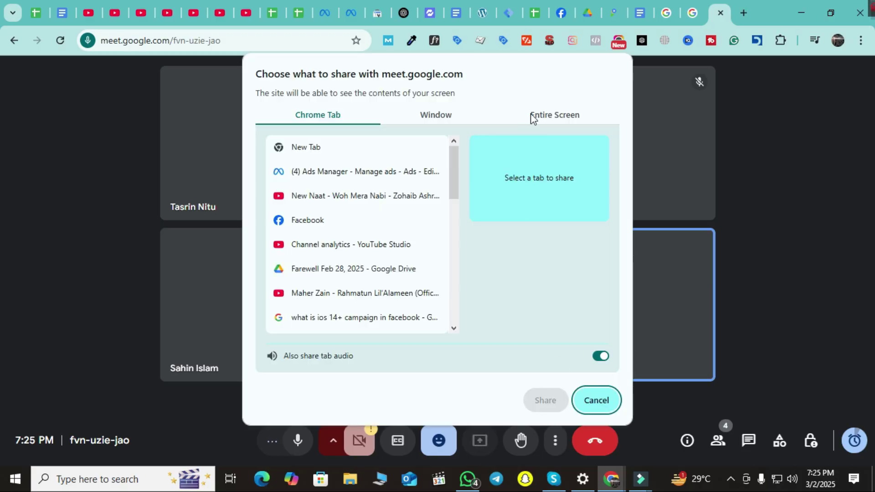
pyautogui.click(546, 115)
pyautogui.click(549, 400)
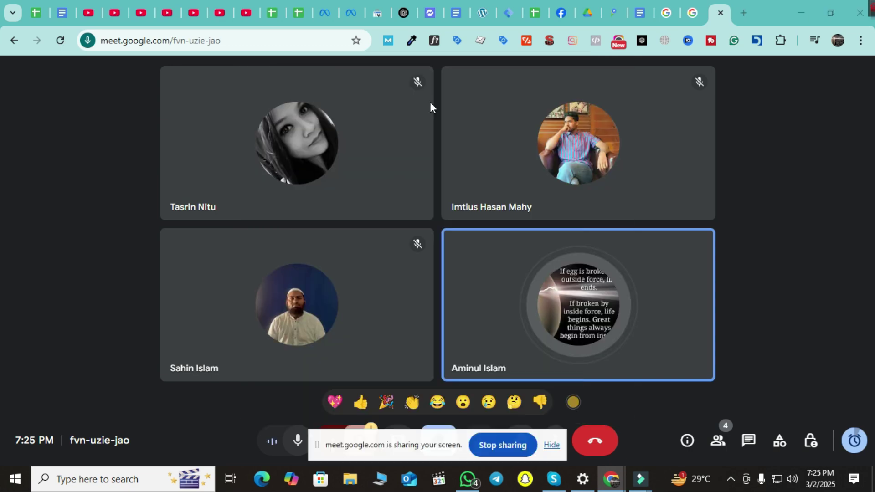
# Switch to Ads Manager and review the ad set's placements and estimated daily results, including reach and app installs
pyautogui.click(348, 12)
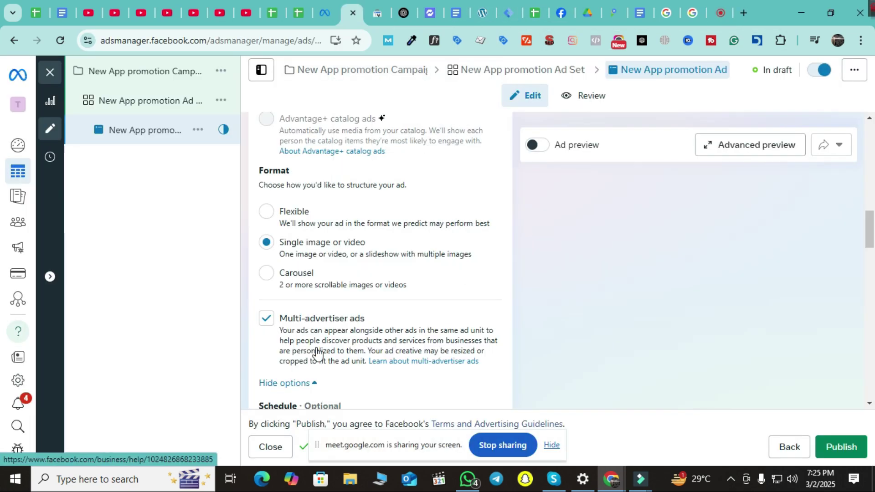
pyautogui.click(132, 102)
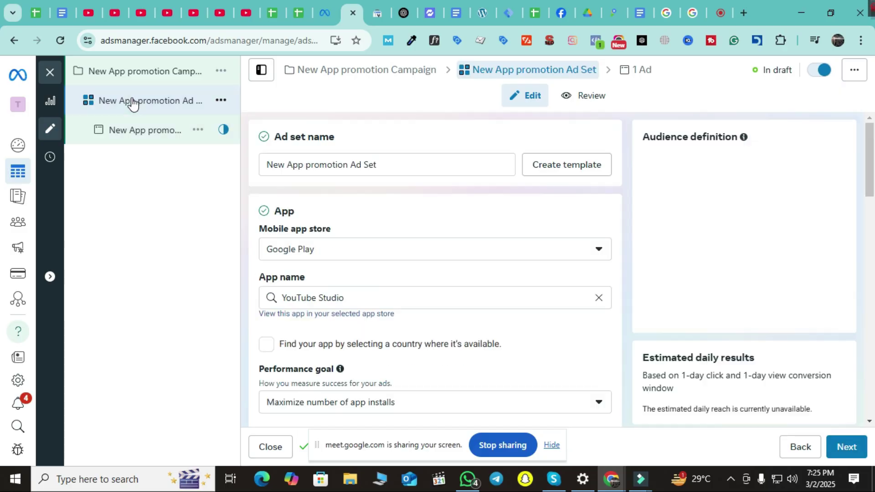
pyautogui.scroll(-7, 791, 282)
pyautogui.scroll(-10, 797, 328)
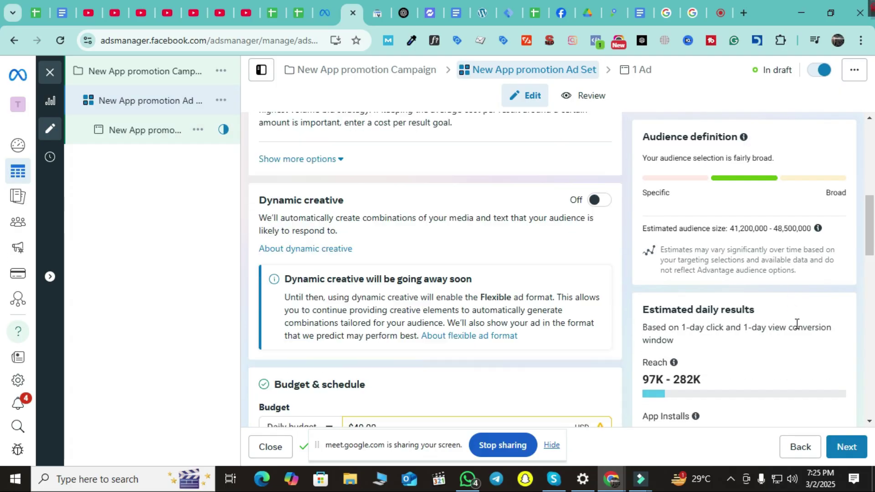
pyautogui.scroll(-10, 404, 333)
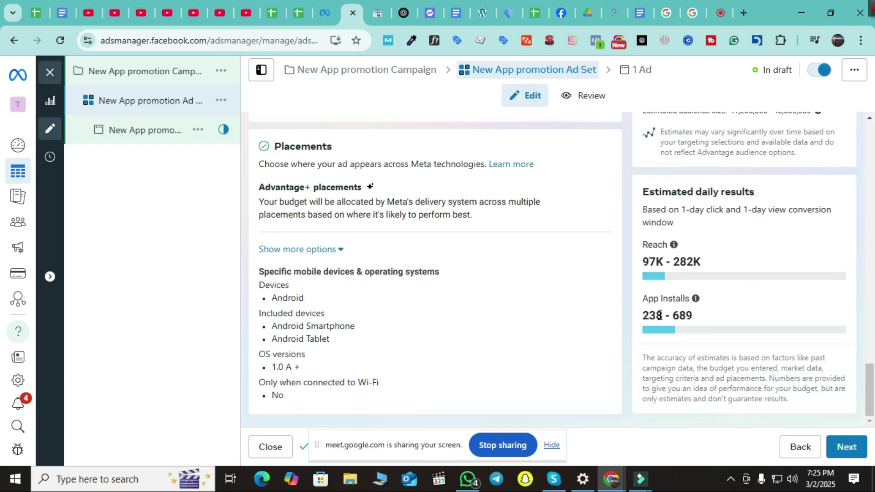
pyautogui.moveTo(686, 331); pyautogui.dragTo(627, 327)
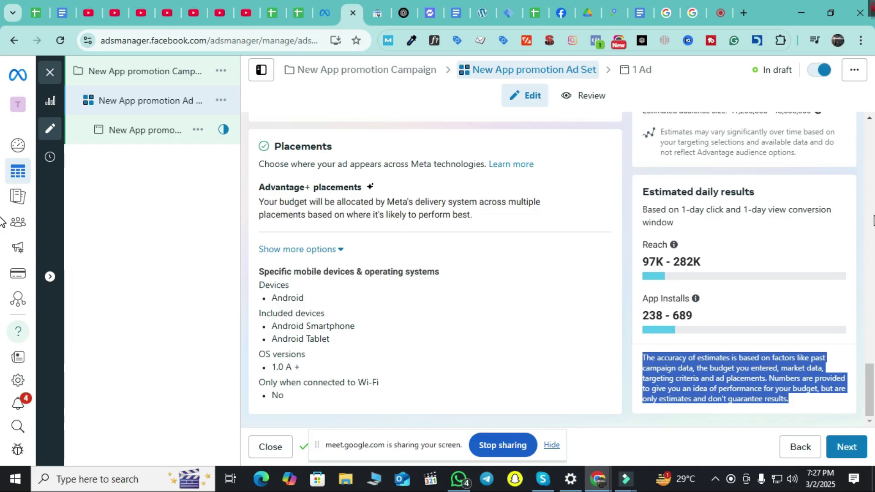
# Switch to the Google Meet call and open its microphone and speaker options
pyautogui.click(726, 13)
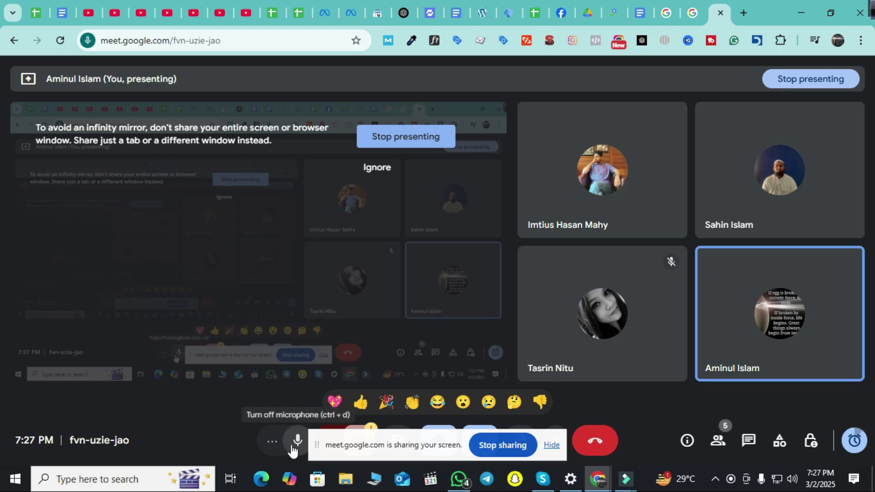
pyautogui.click(273, 445)
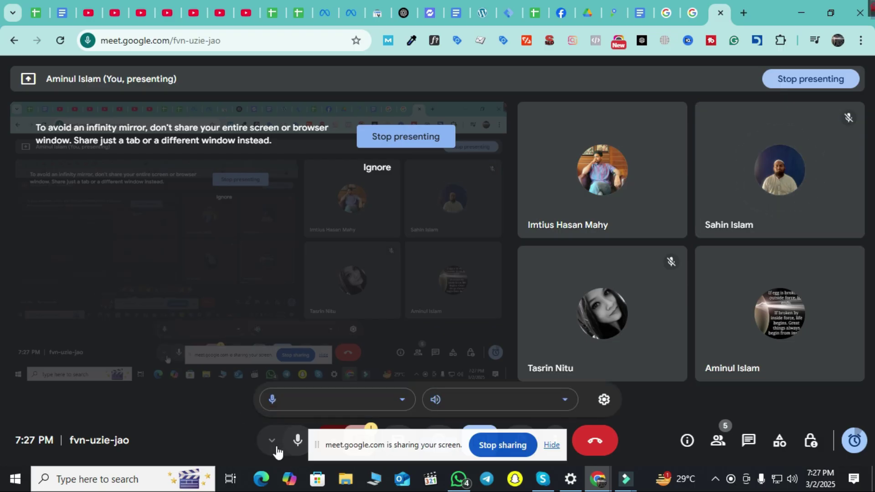
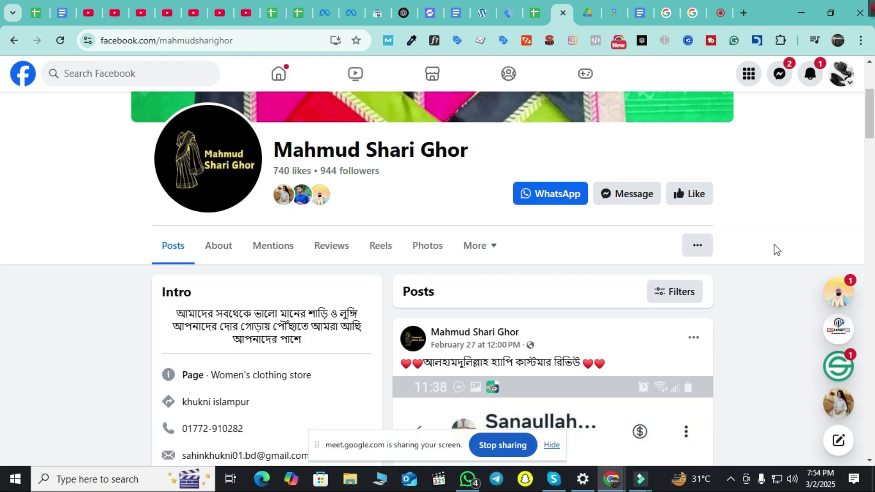
# Minimize the open Chrome windows and close both Filmora 9 start windows on the desktop
pyautogui.click(343, 8)
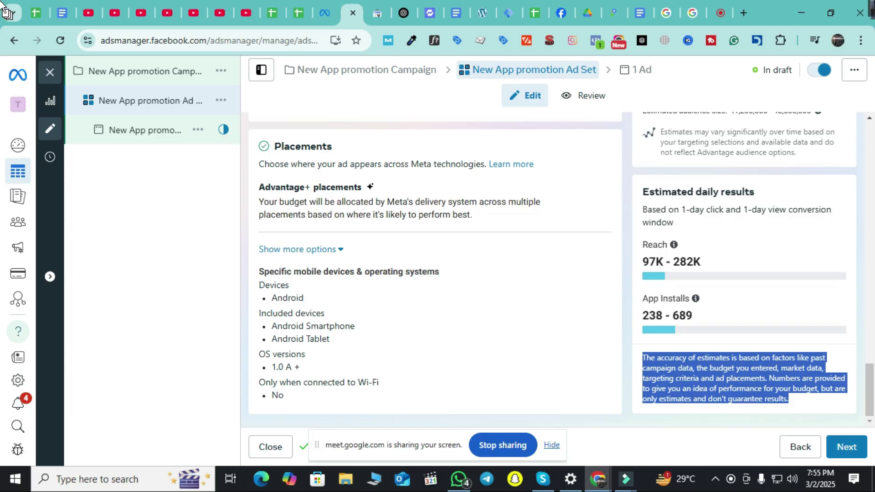
pyautogui.click(795, 5)
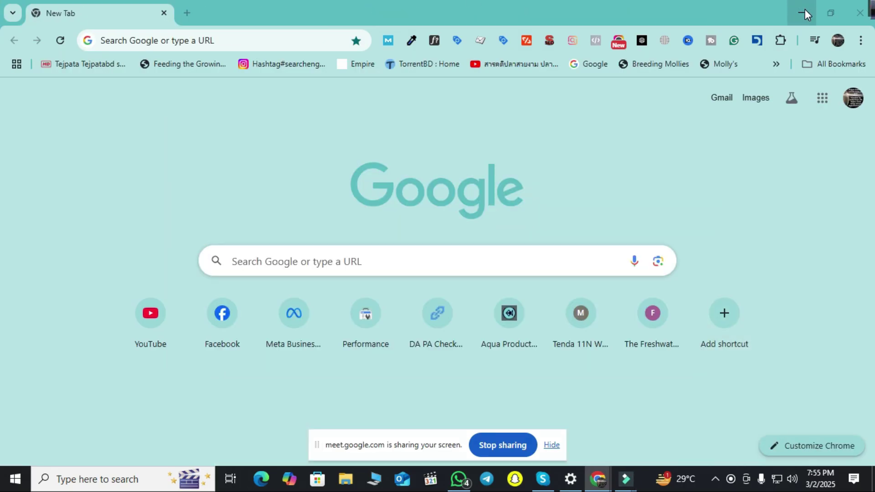
pyautogui.click(804, 9)
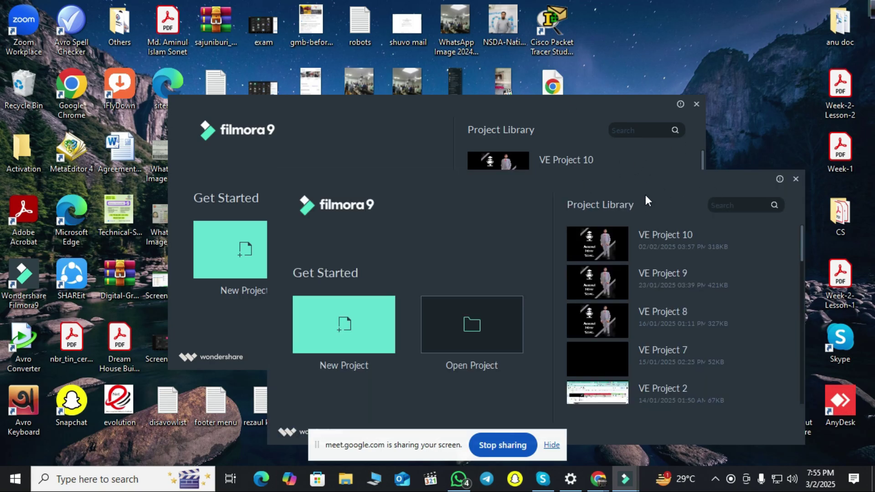
pyautogui.click(795, 179)
pyautogui.click(696, 106)
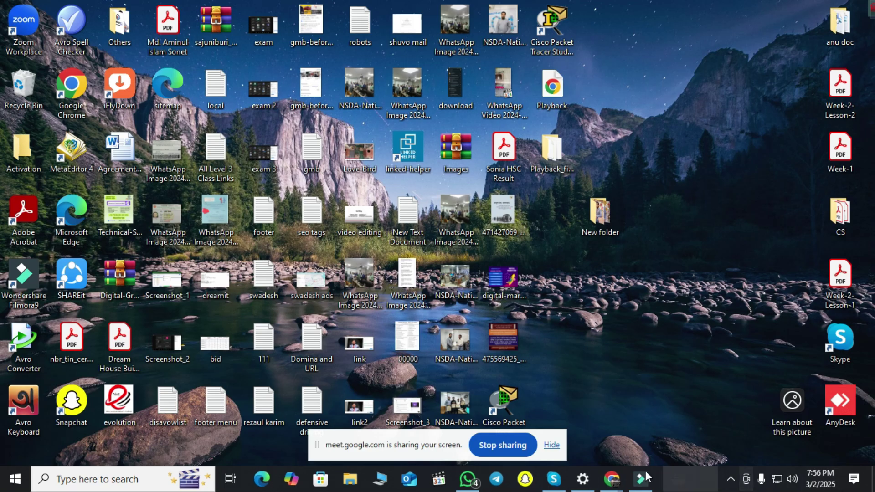
# Hide the screen-sharing notice over the Ads Manager ad draft and dismiss the news and weather panel
pyautogui.click(634, 424)
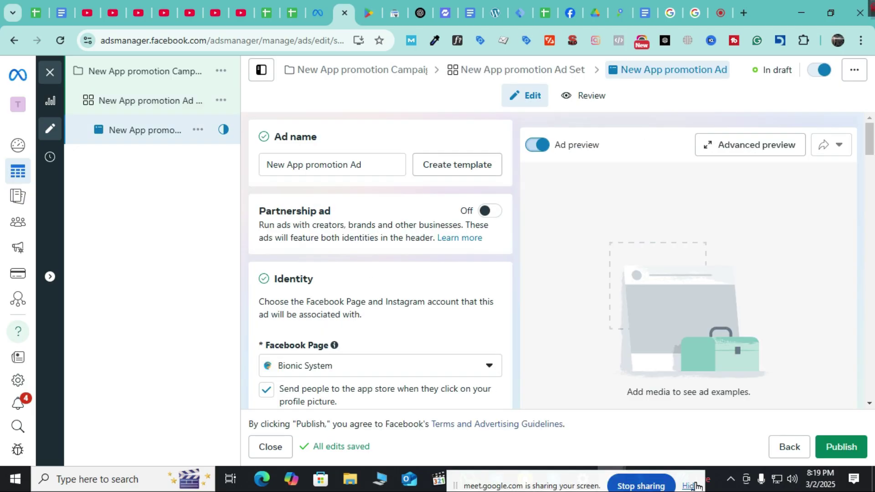
pyautogui.click(690, 486)
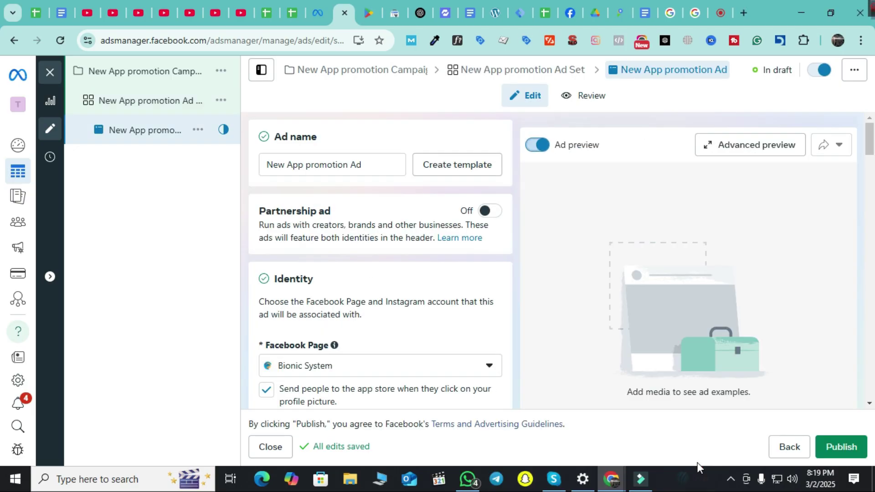
pyautogui.moveTo(696, 478)
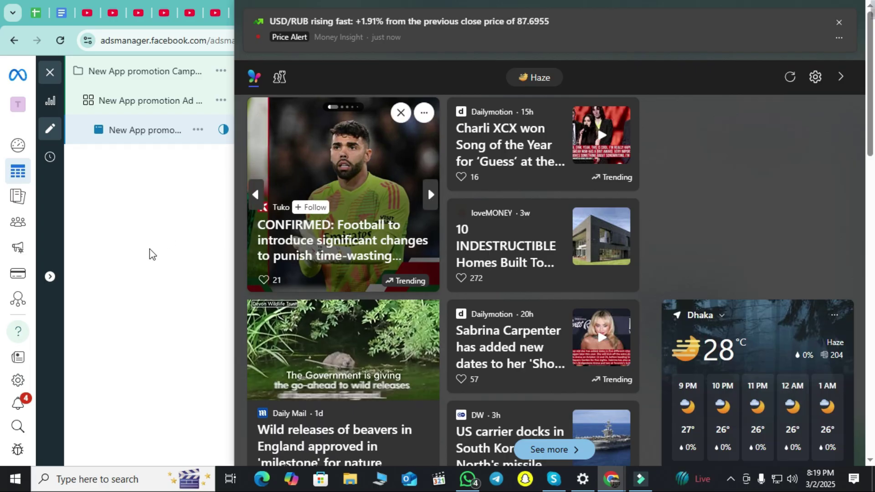
pyautogui.click(150, 249)
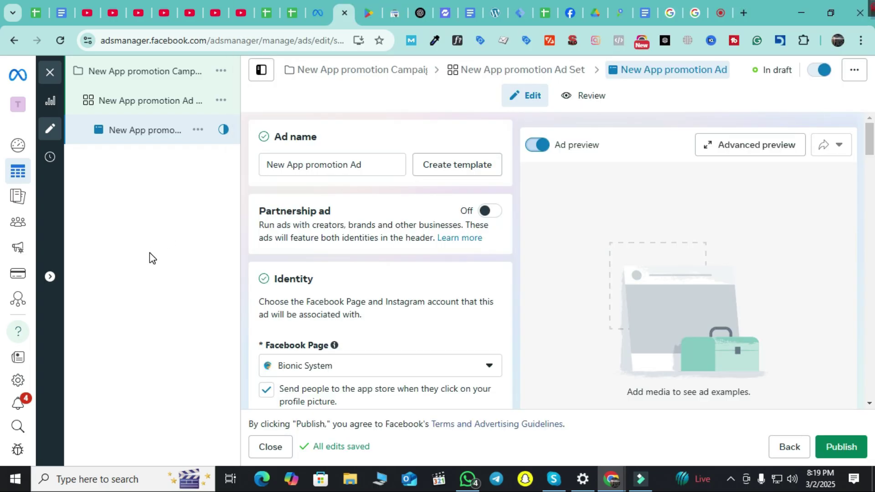